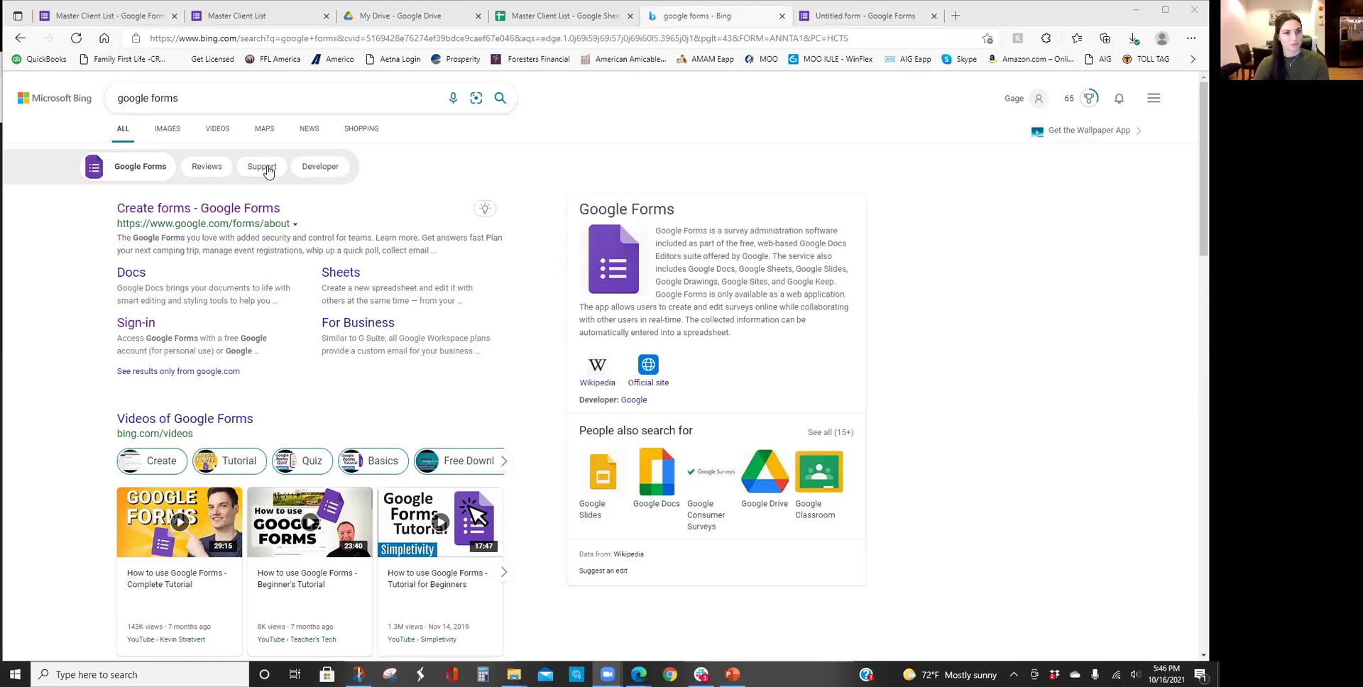
# - Go from the search results to the personal Google Forms home page and create a blank form
pyautogui.click(870, 15)
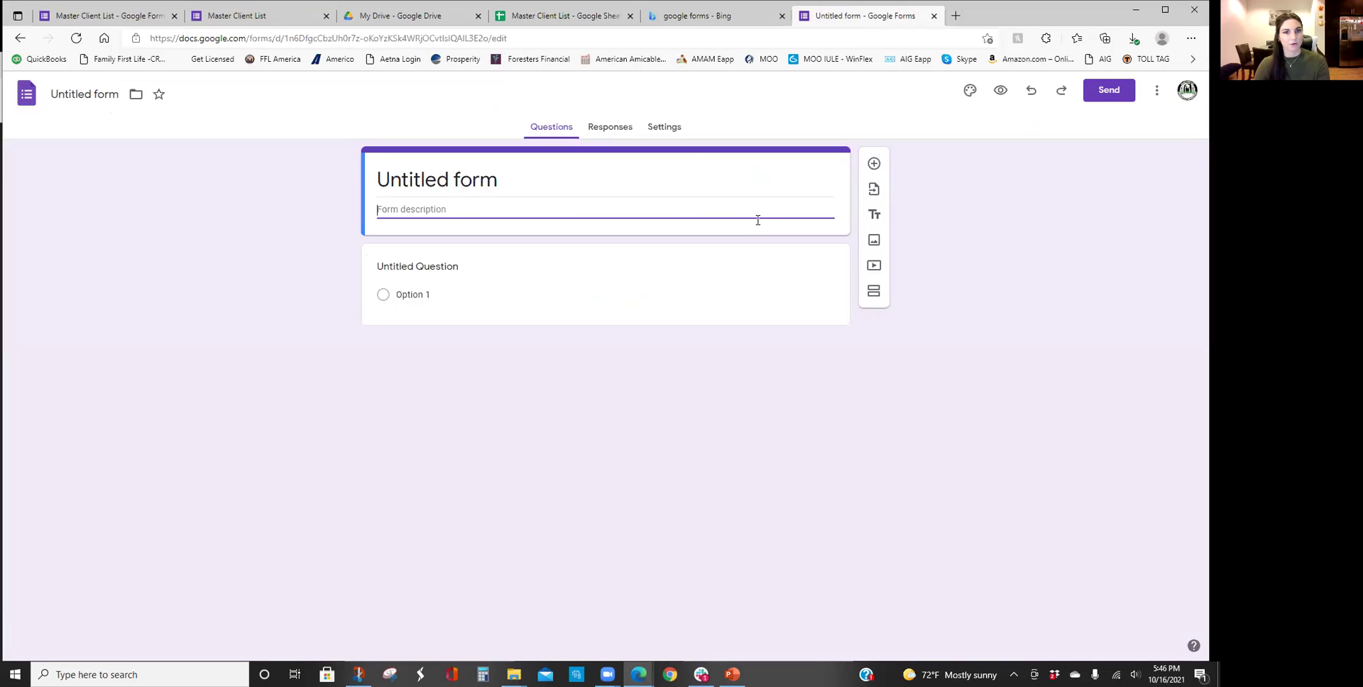
pyautogui.click(731, 14)
pyautogui.click(282, 206)
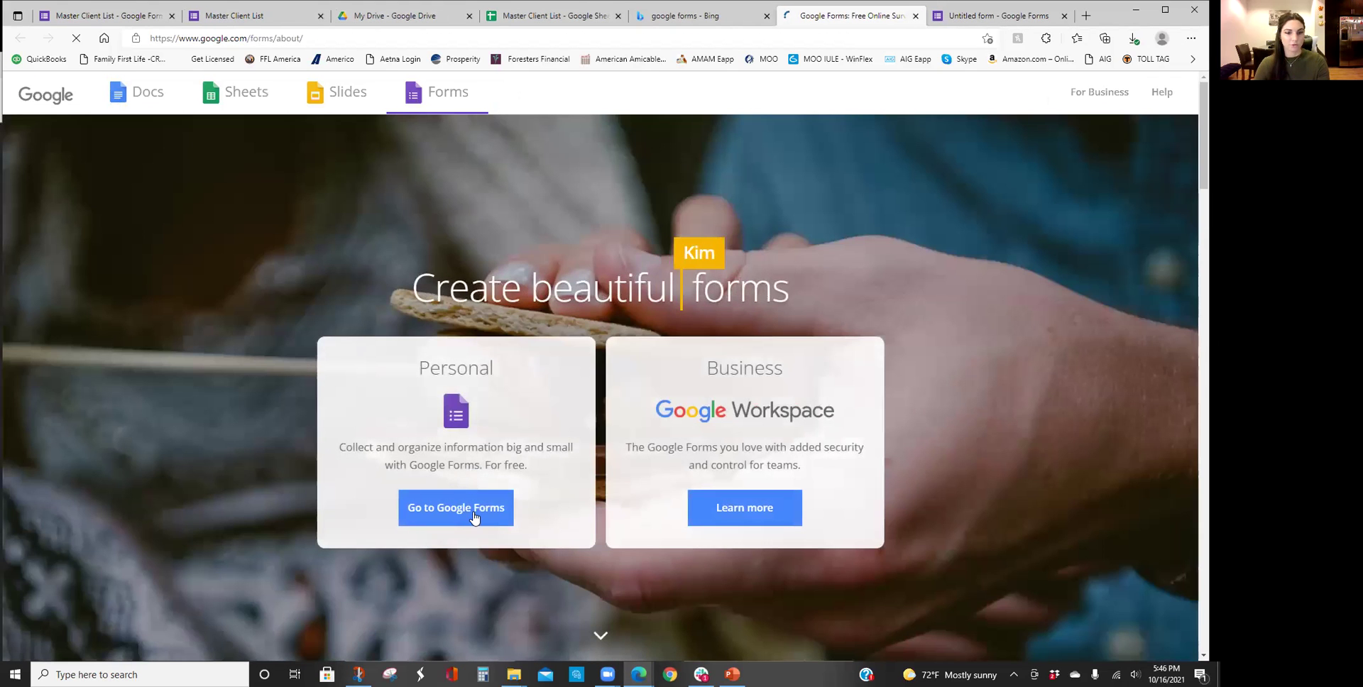
pyautogui.click(472, 516)
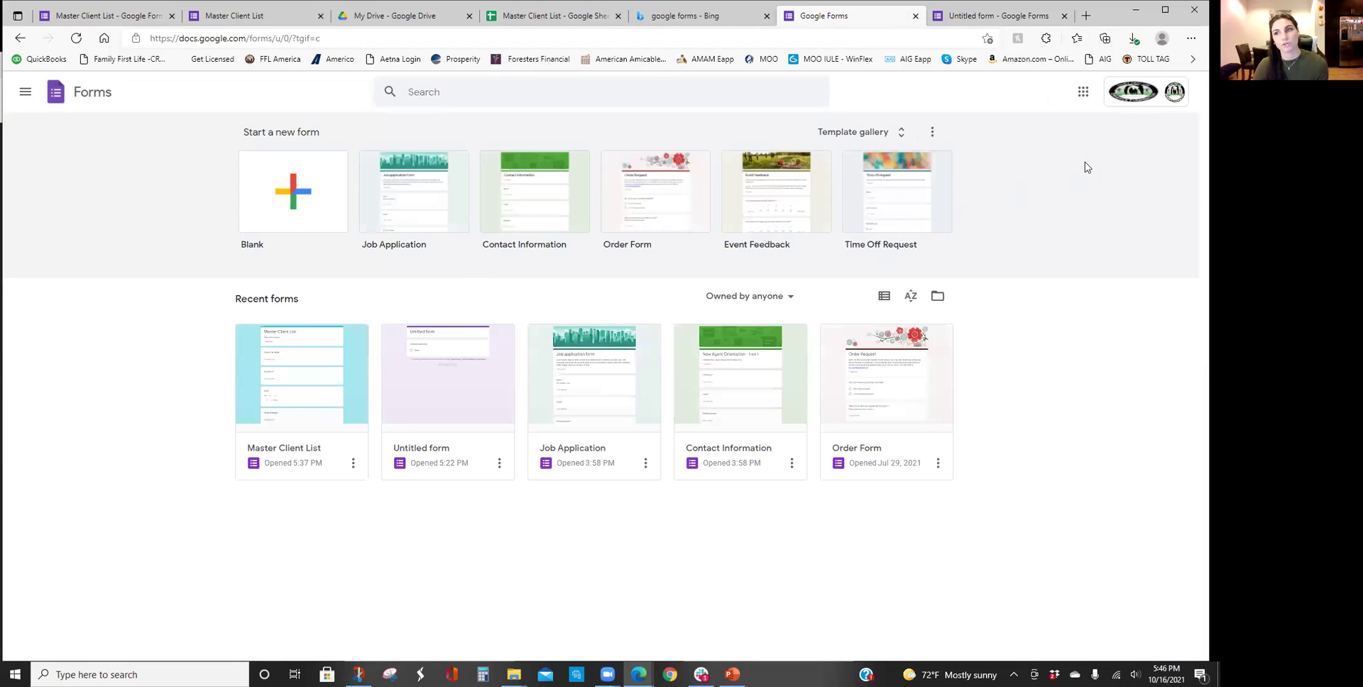
pyautogui.click(309, 218)
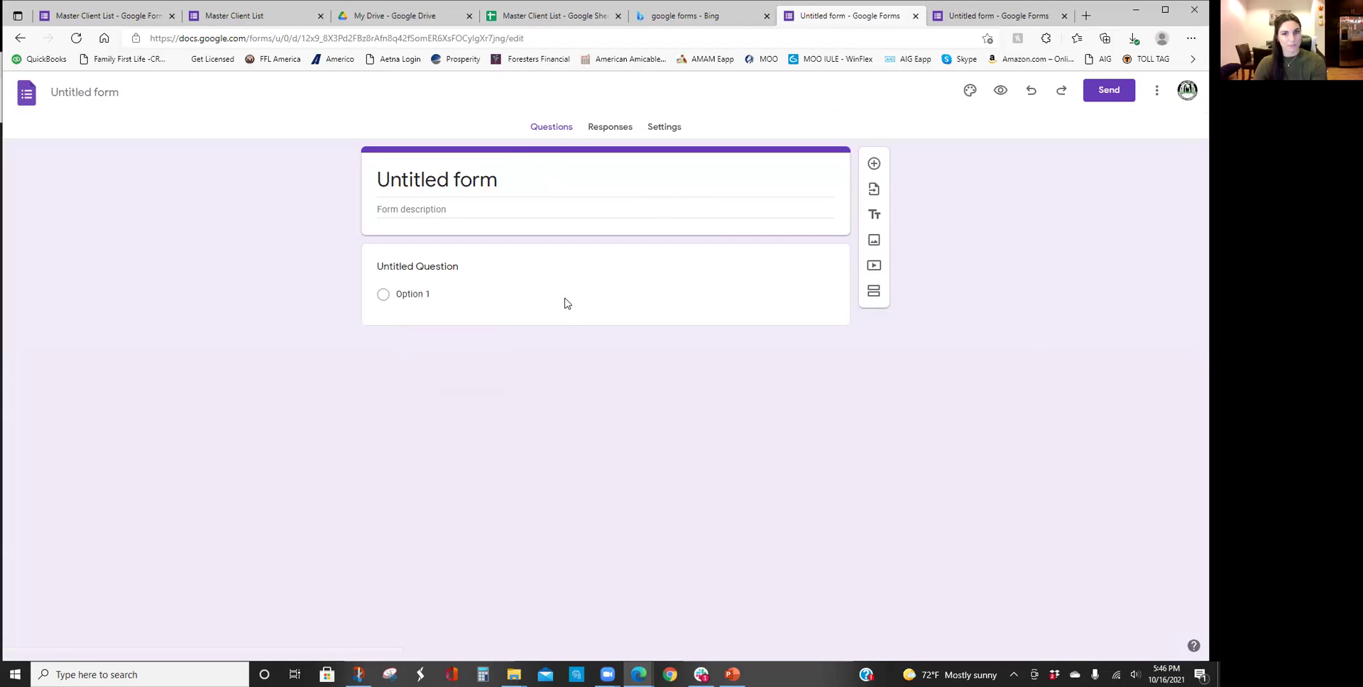
pyautogui.click(474, 181)
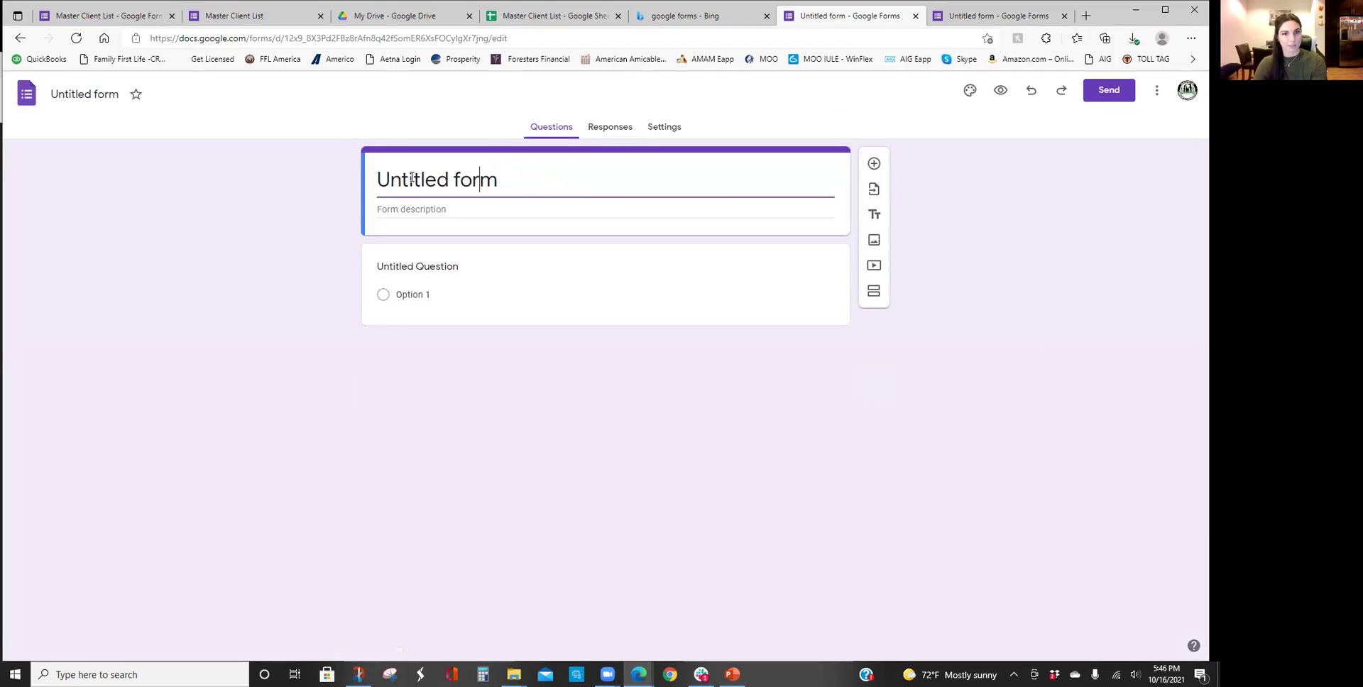
pyautogui.moveTo(409, 181); pyautogui.dragTo(480, 181)
pyautogui.click(541, 188)
pyautogui.click(433, 209)
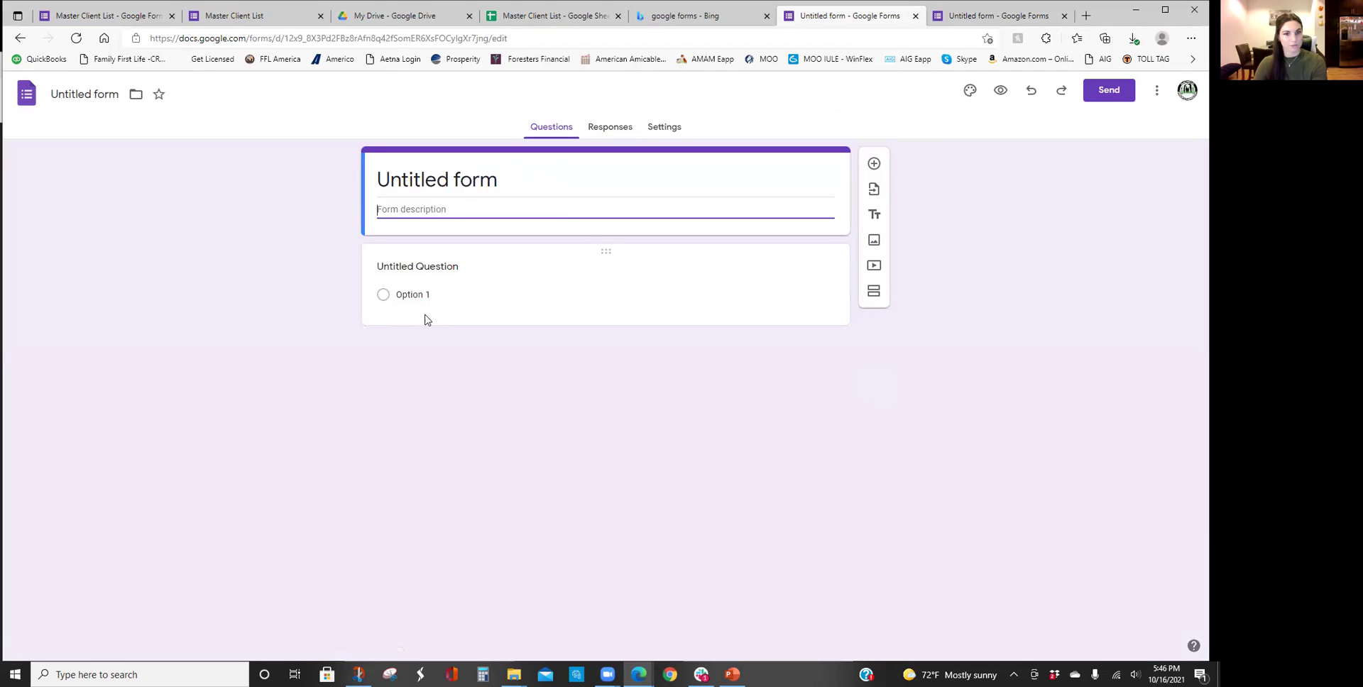
# - Add three empty multiple-choice questions below the first question of the blank form
pyautogui.click(605, 286)
pyautogui.click(874, 261)
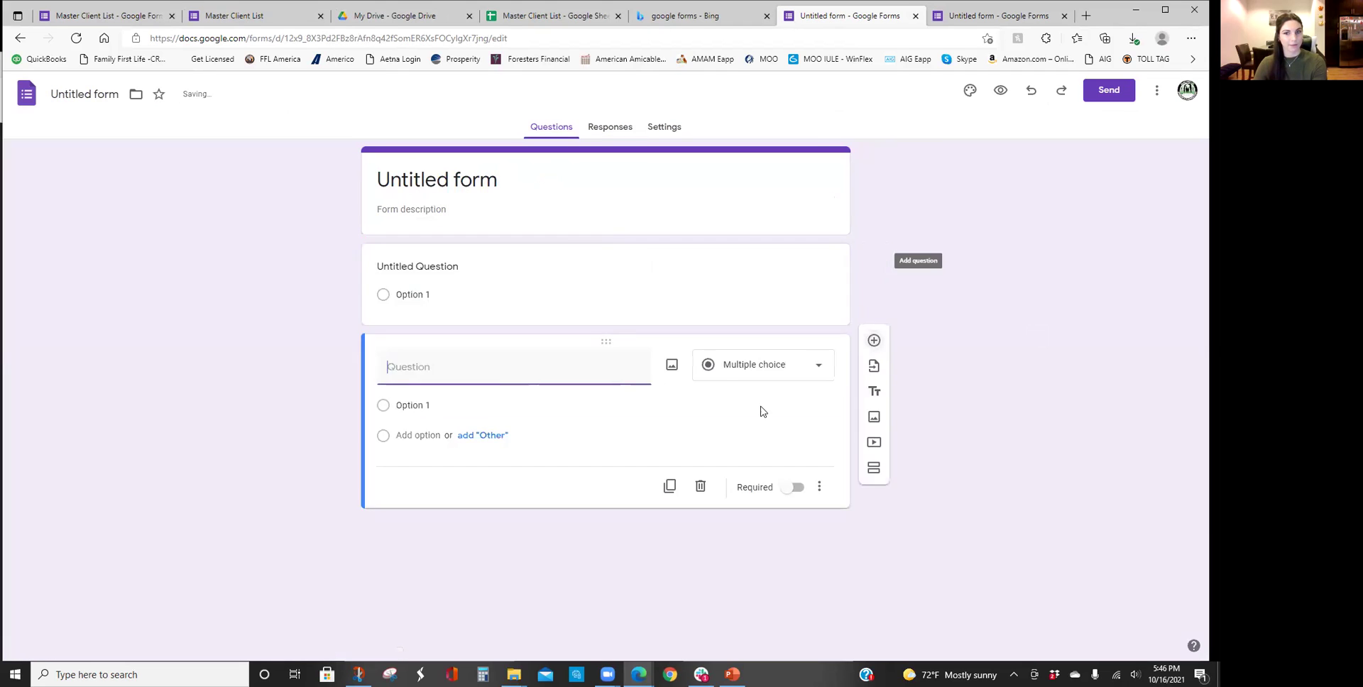
pyautogui.click(874, 350)
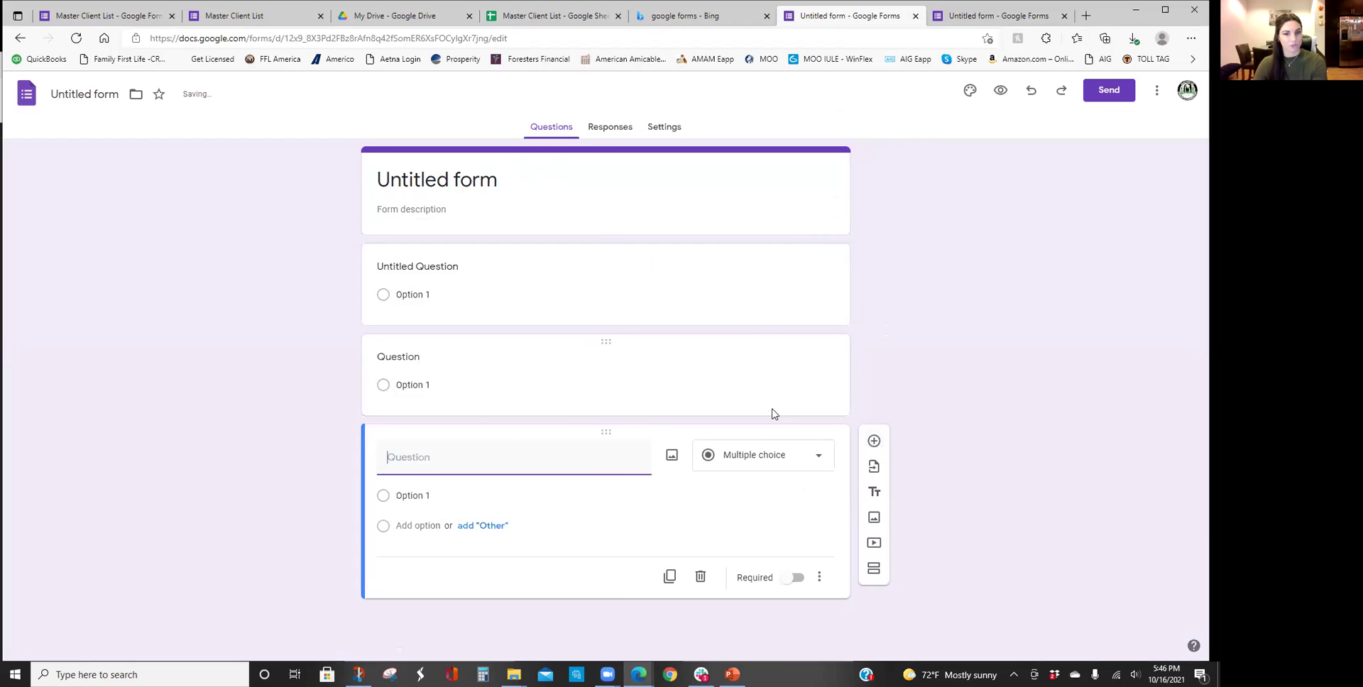
pyautogui.click(874, 441)
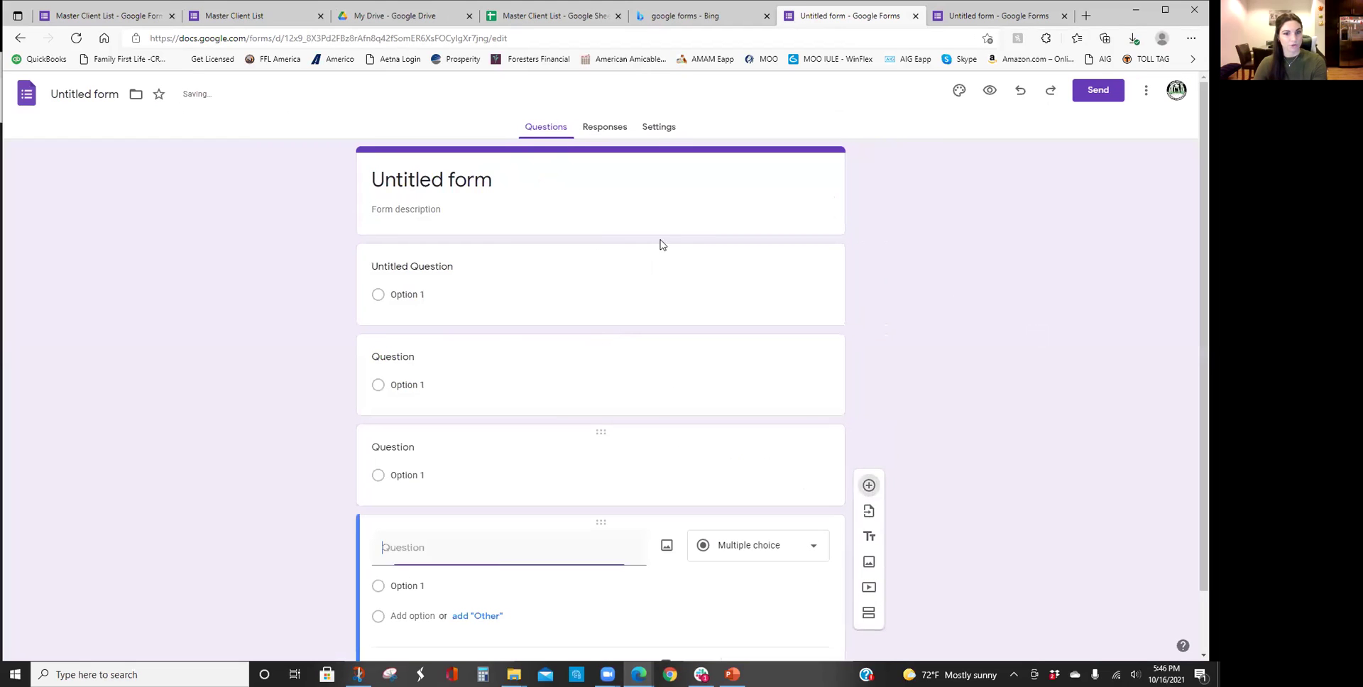
# - Switch to the existing Master Client List form and show its questions
pyautogui.click(116, 20)
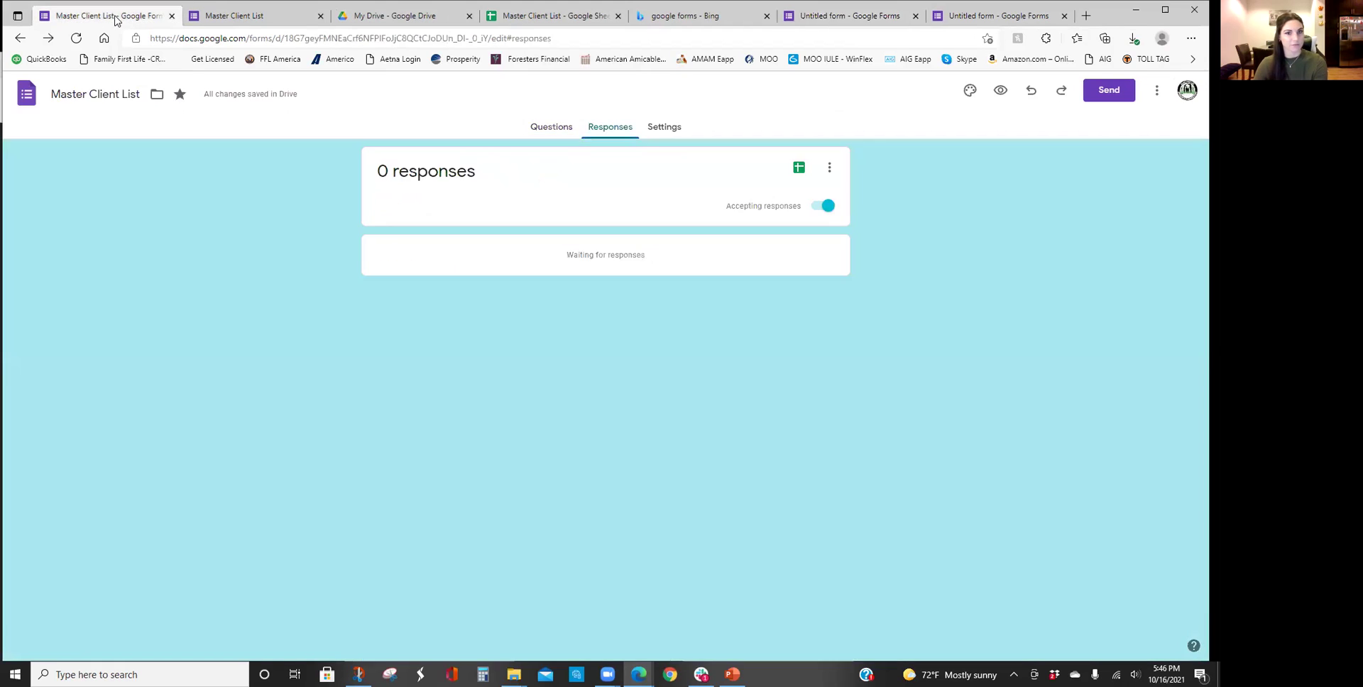
pyautogui.click(259, 17)
pyautogui.click(117, 17)
pyautogui.click(541, 131)
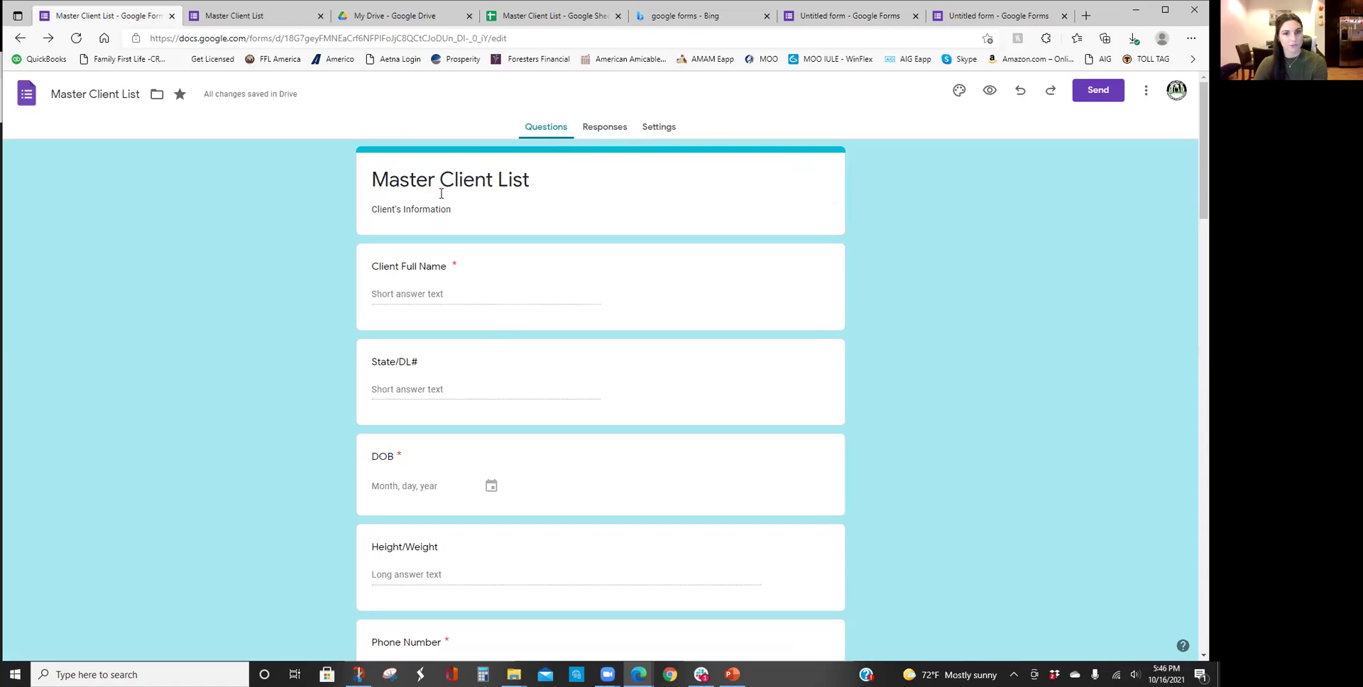
# - Review the Master Client List's personal detail questions, from Client Full Name through SSN
pyautogui.scroll(-1, 518, 290)
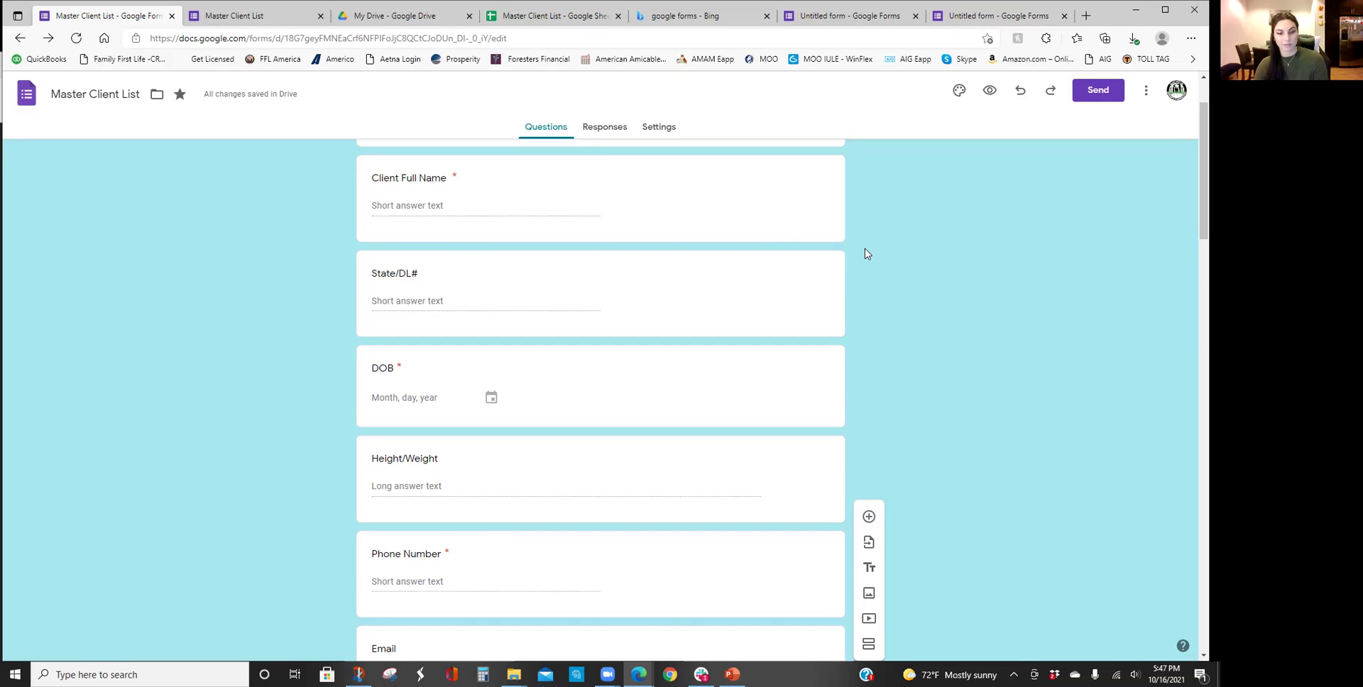
pyautogui.scroll(1, 1073, 370)
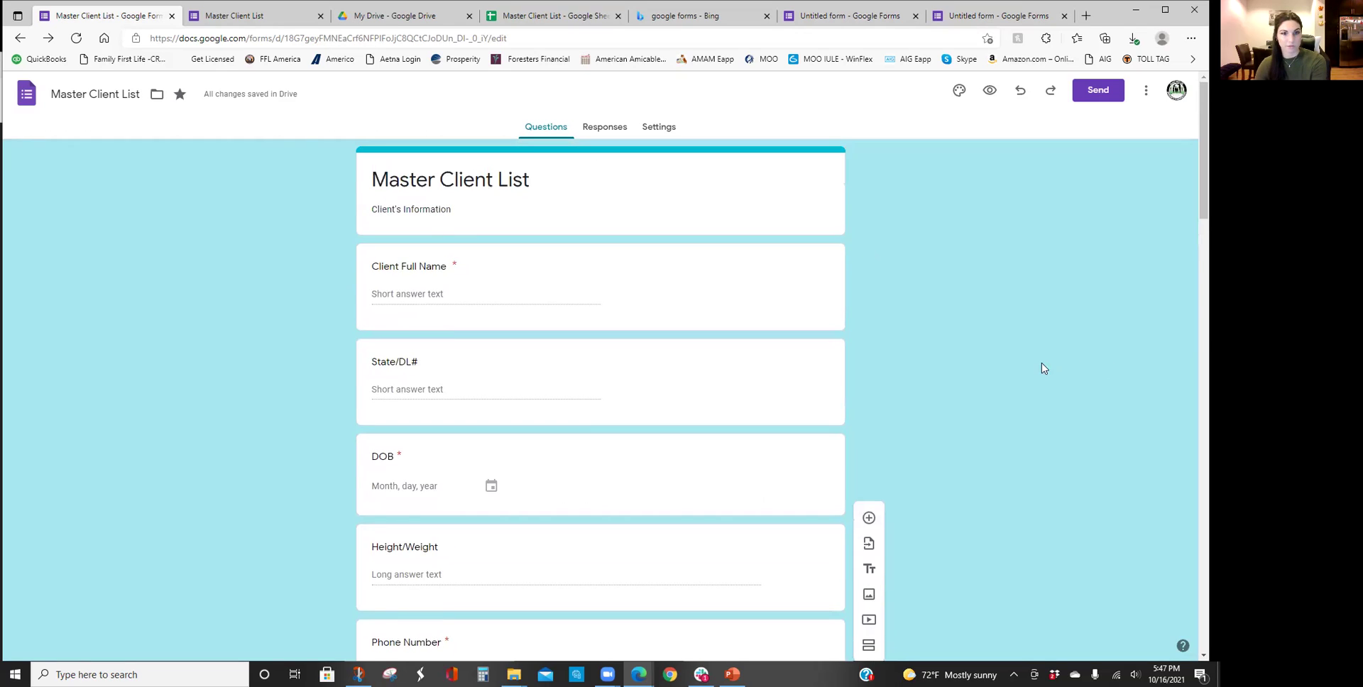
pyautogui.scroll(-1, 405, 298)
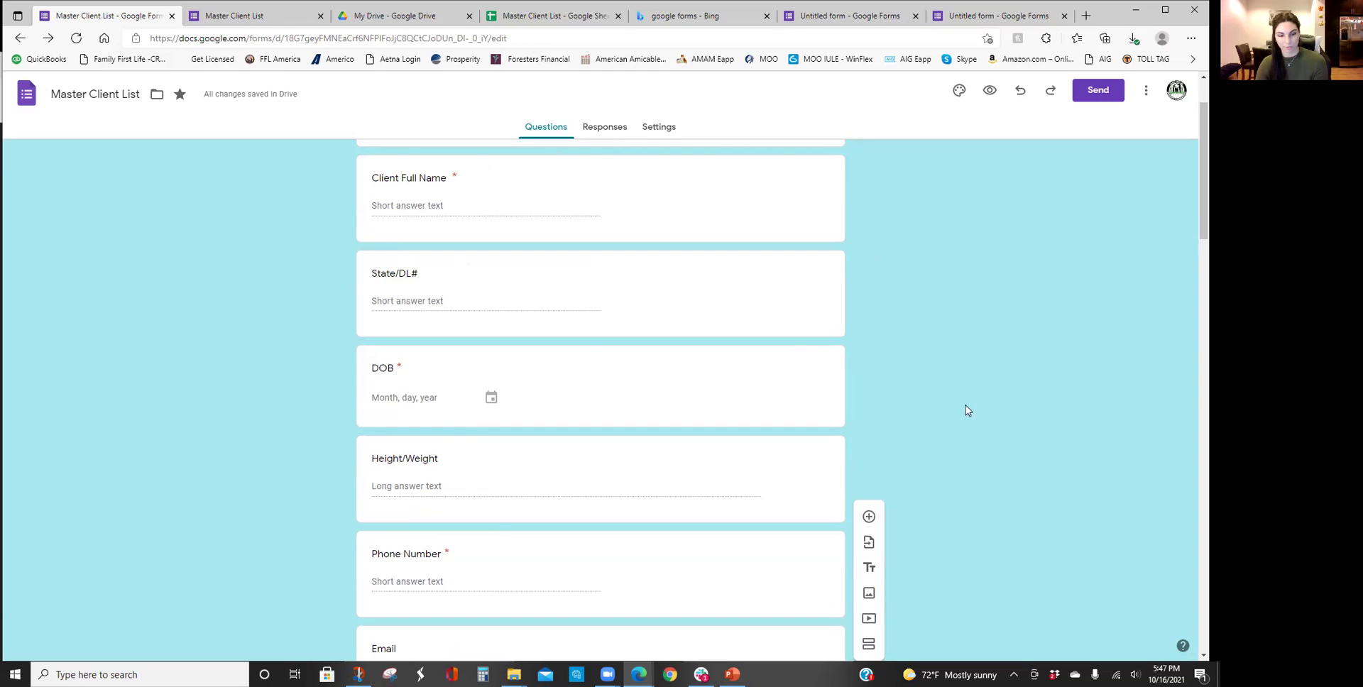
pyautogui.scroll(-1, 867, 484)
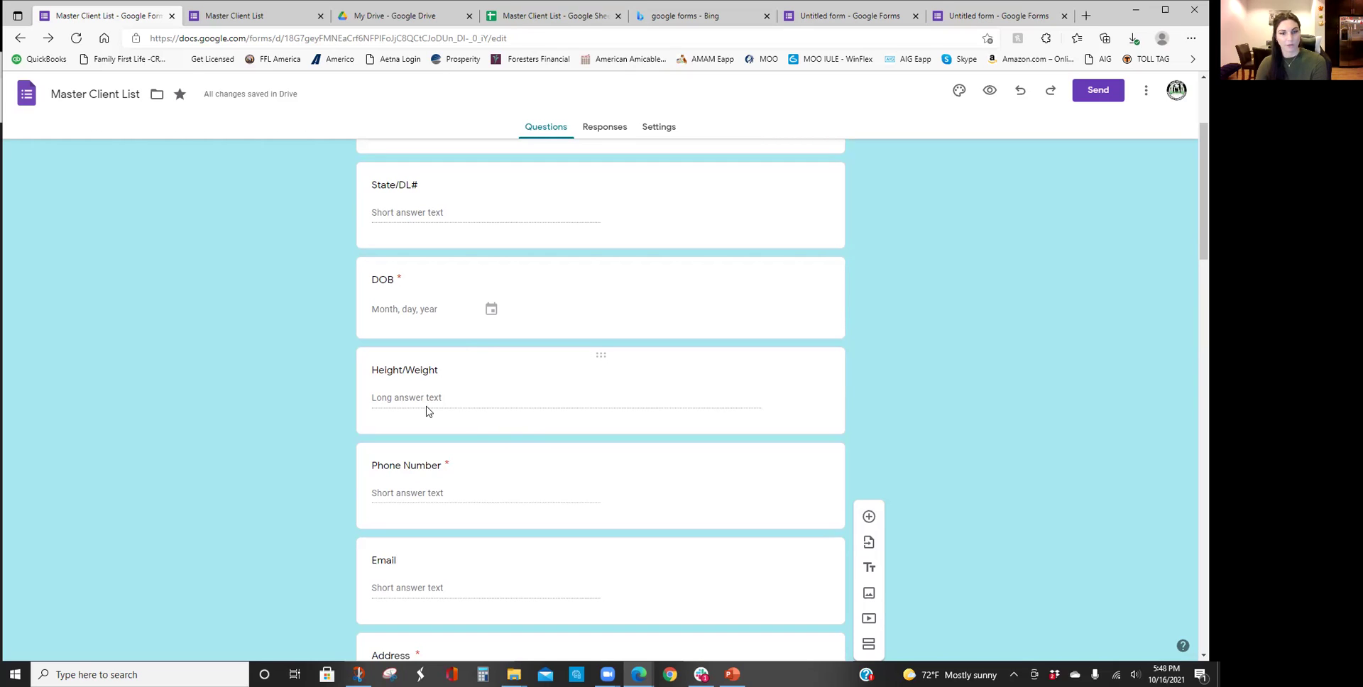
pyautogui.scroll(-1, 448, 407)
pyautogui.scroll(-1, 505, 475)
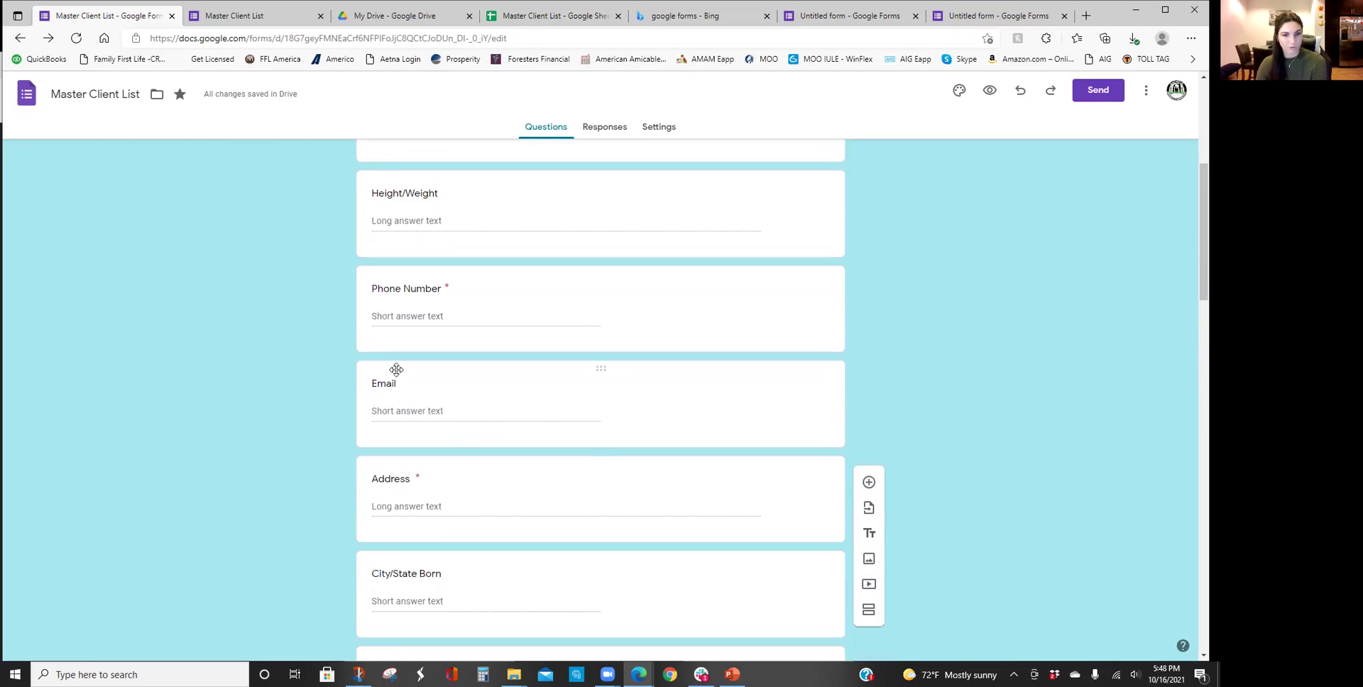
pyautogui.scroll(-1, 438, 407)
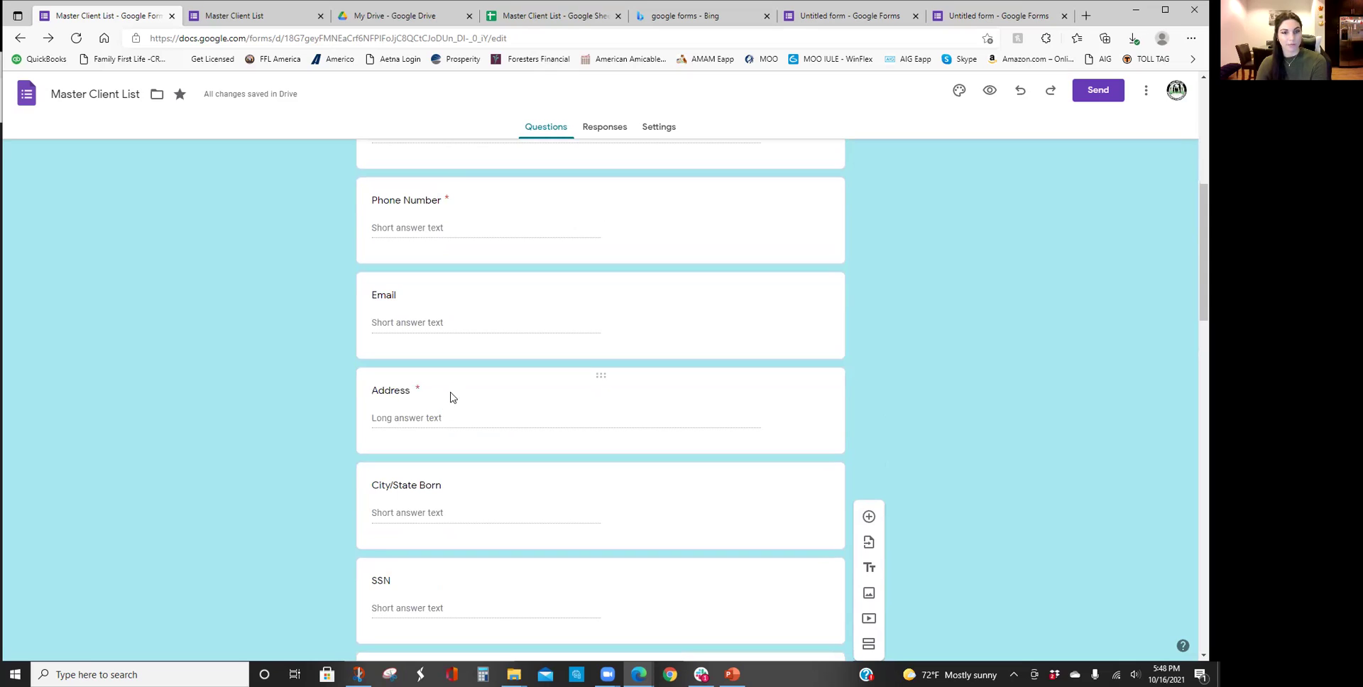
pyautogui.scroll(-1, 442, 435)
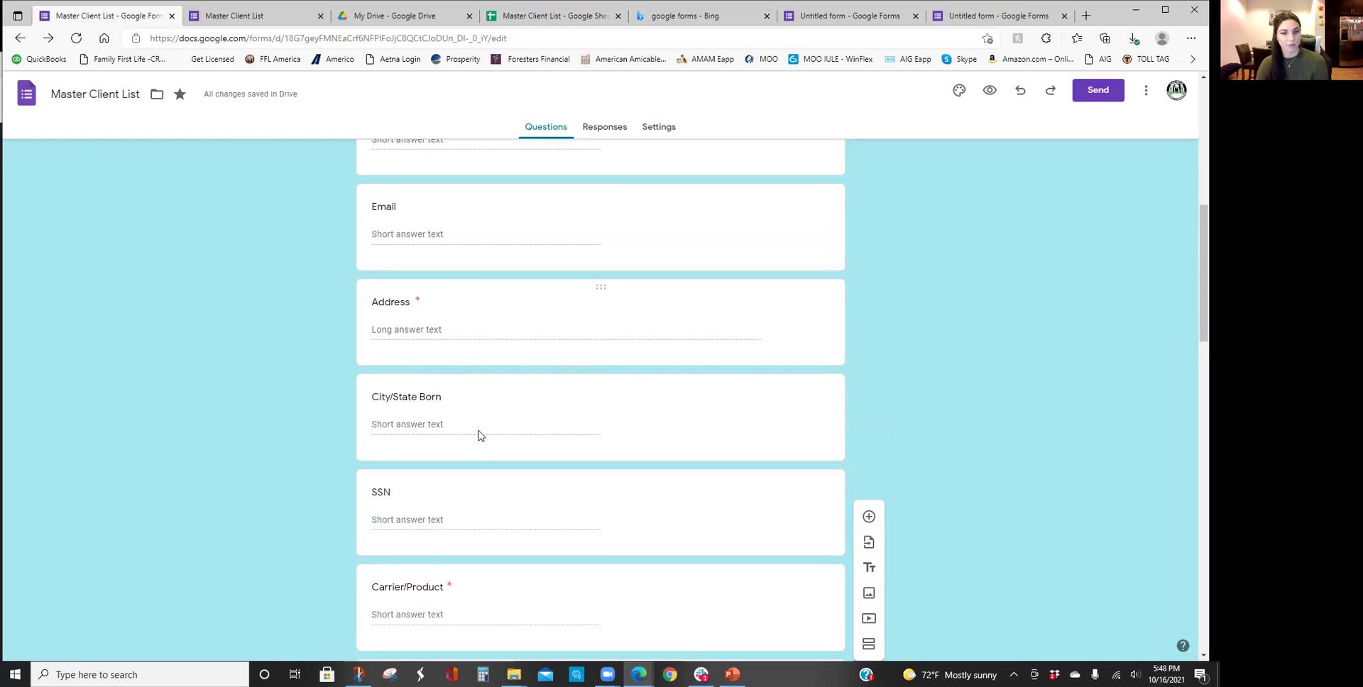
pyautogui.scroll(-1, 479, 436)
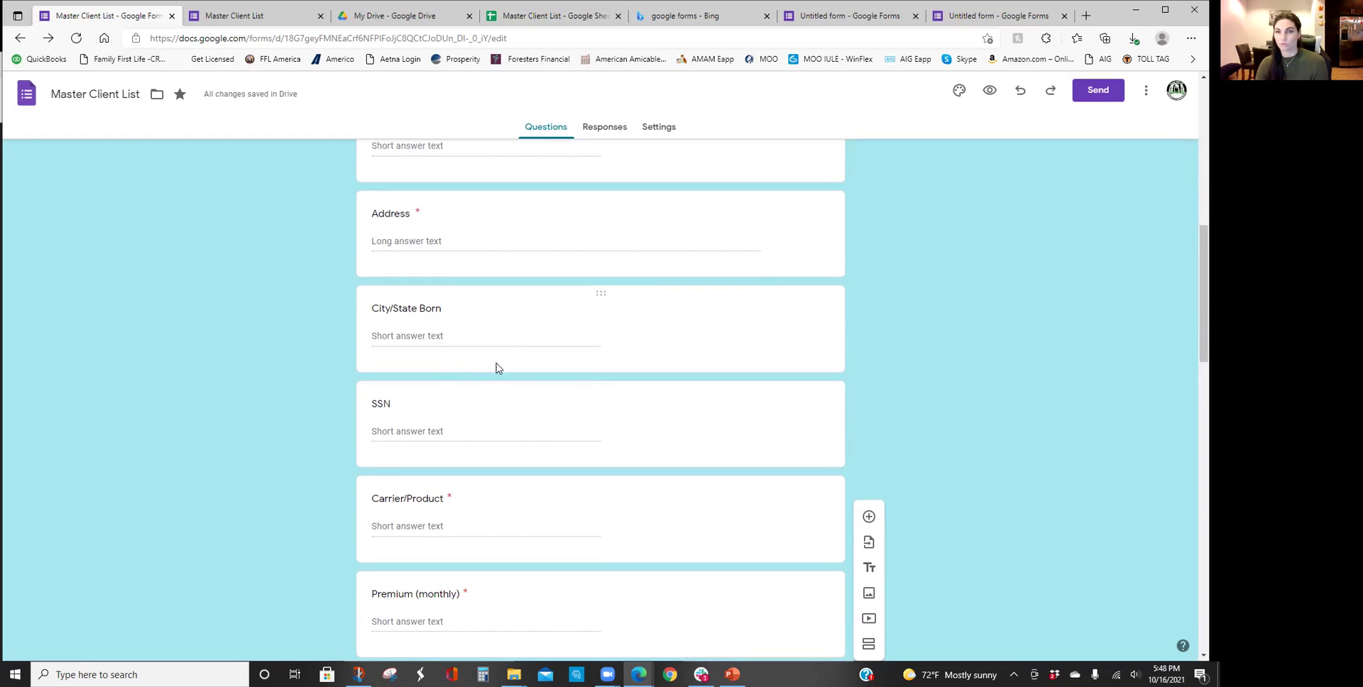
pyautogui.scroll(-1, 475, 405)
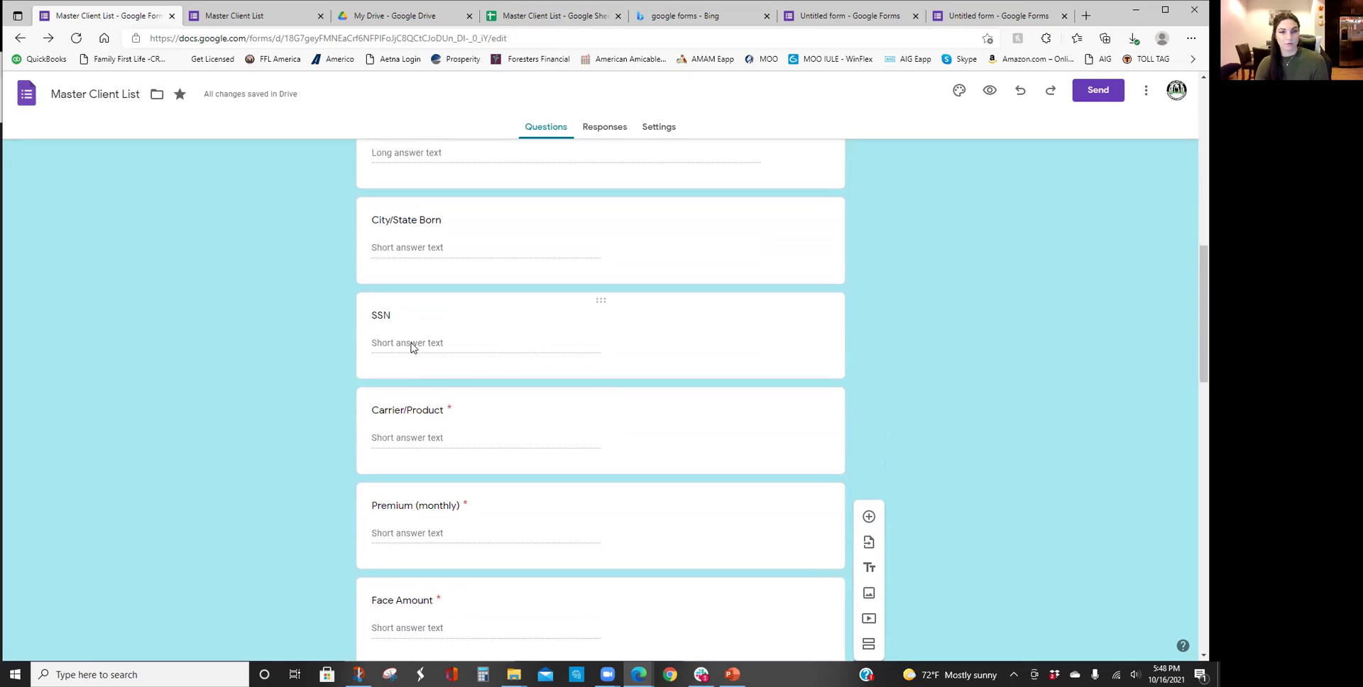
# - Review the policy questions: Carrier/Product, Premium (monthly), Face Amount, Recurring Draft Date and Policy #
pyautogui.scroll(-1, 450, 377)
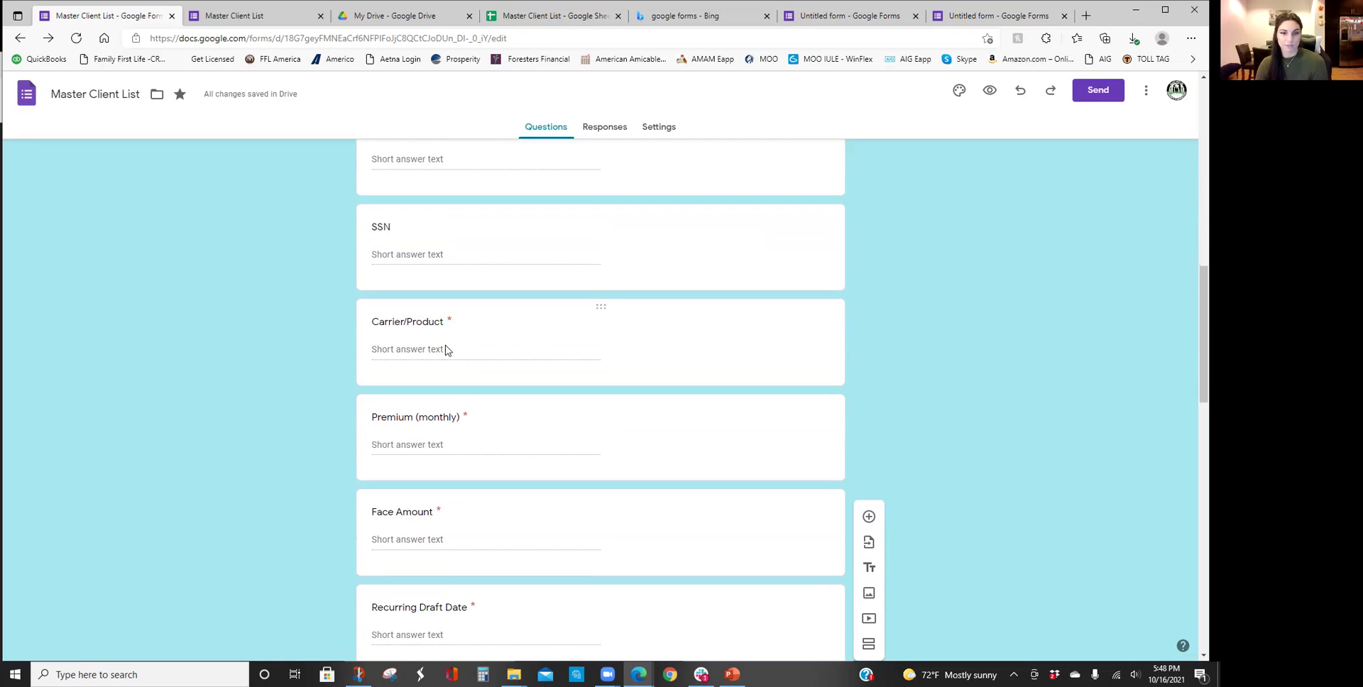
pyautogui.scroll(-1, 422, 397)
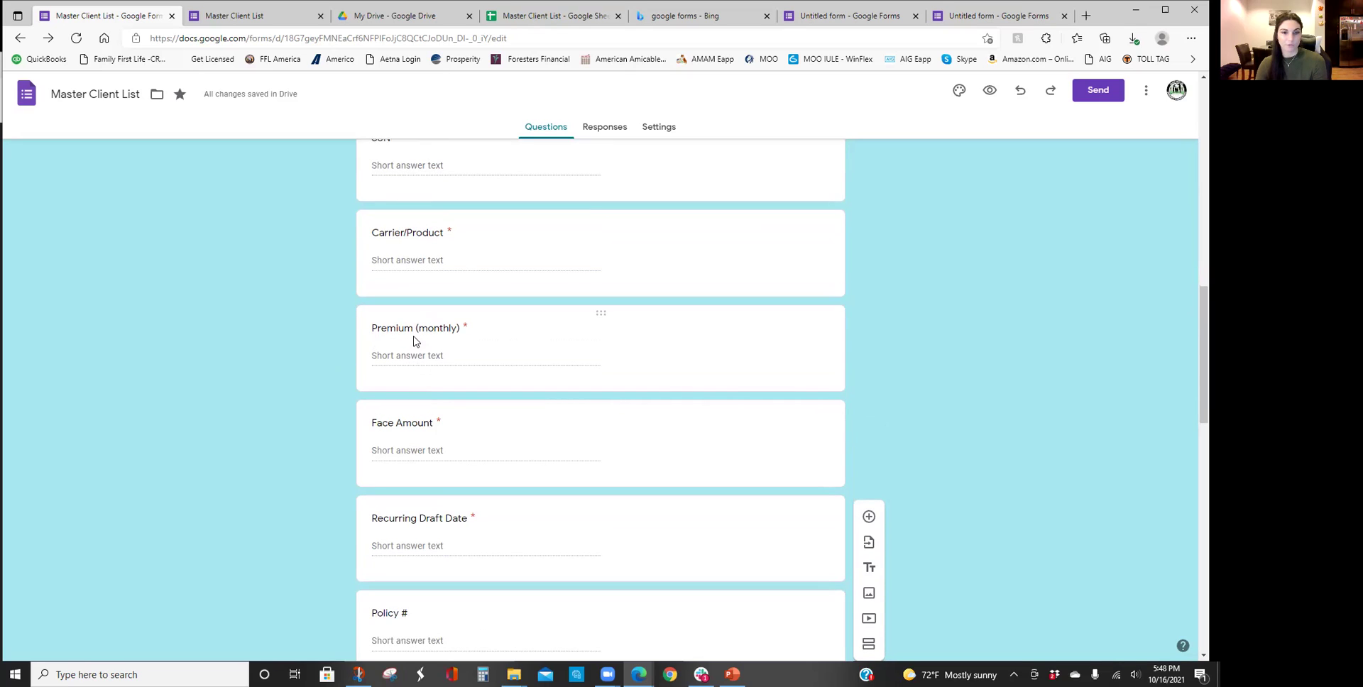
pyautogui.scroll(-1, 466, 376)
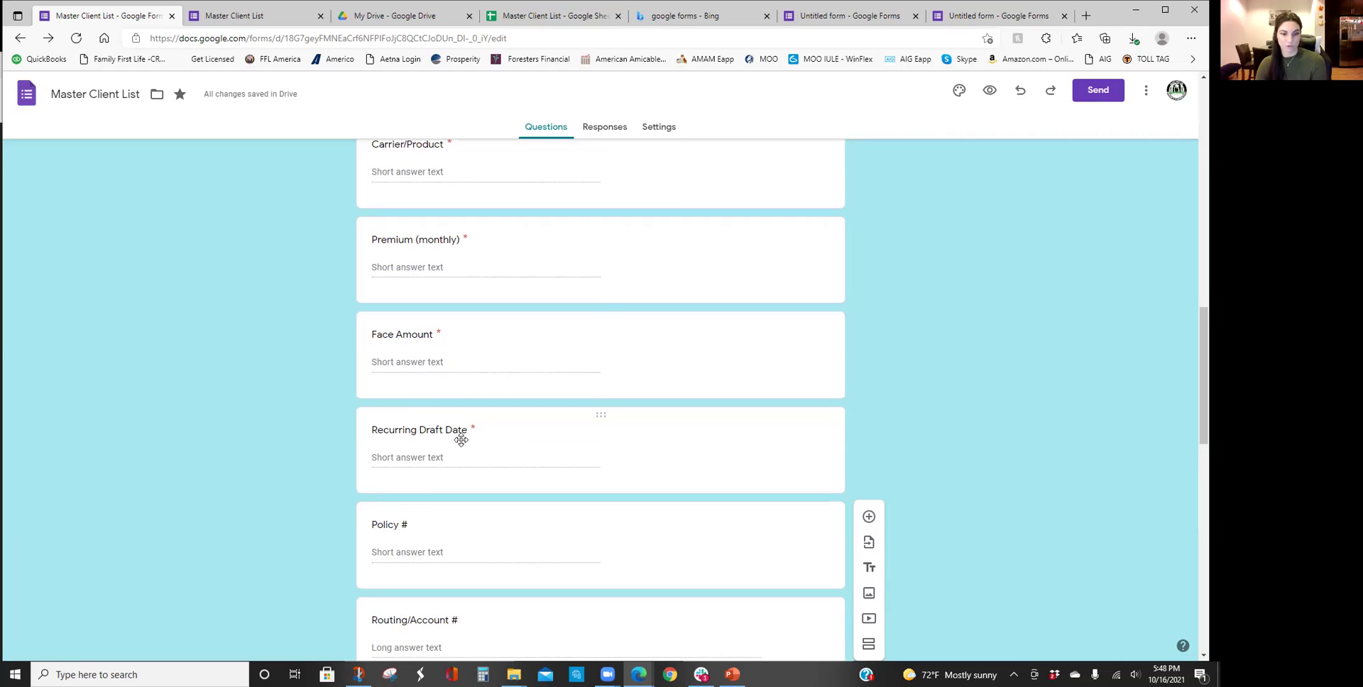
pyautogui.scroll(-1, 459, 435)
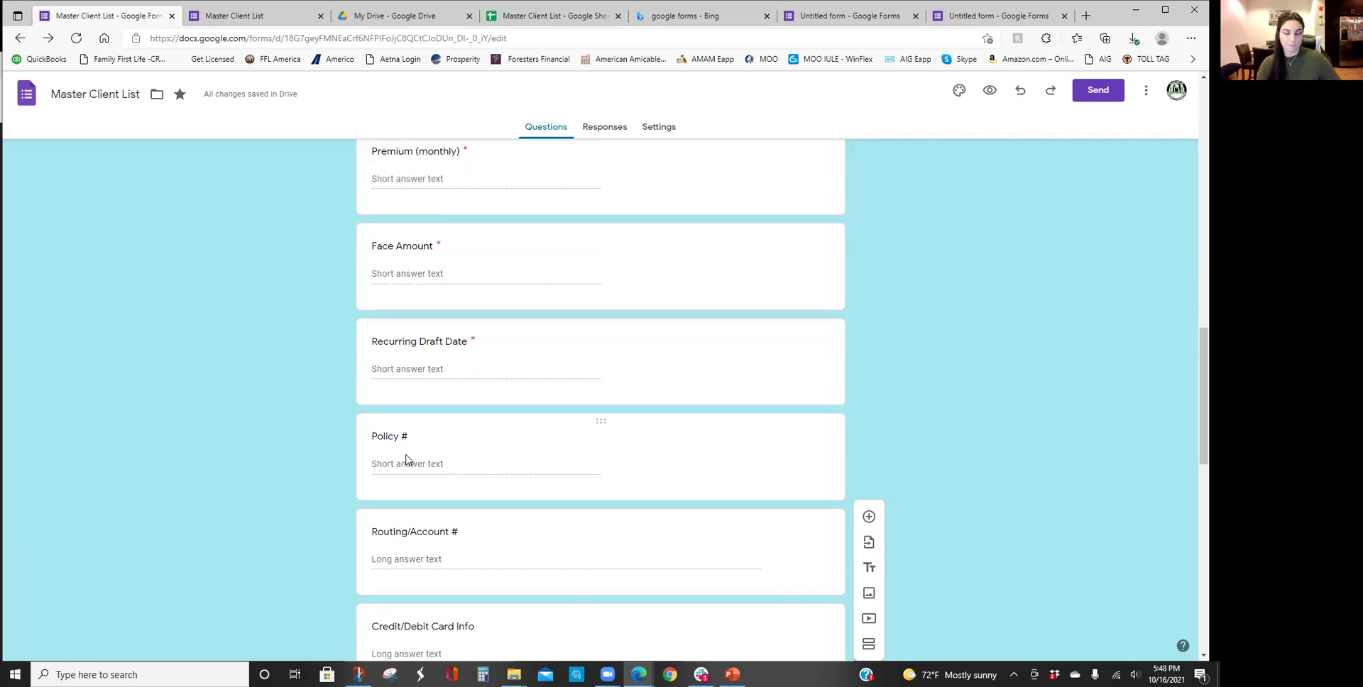
pyautogui.scroll(1, 406, 460)
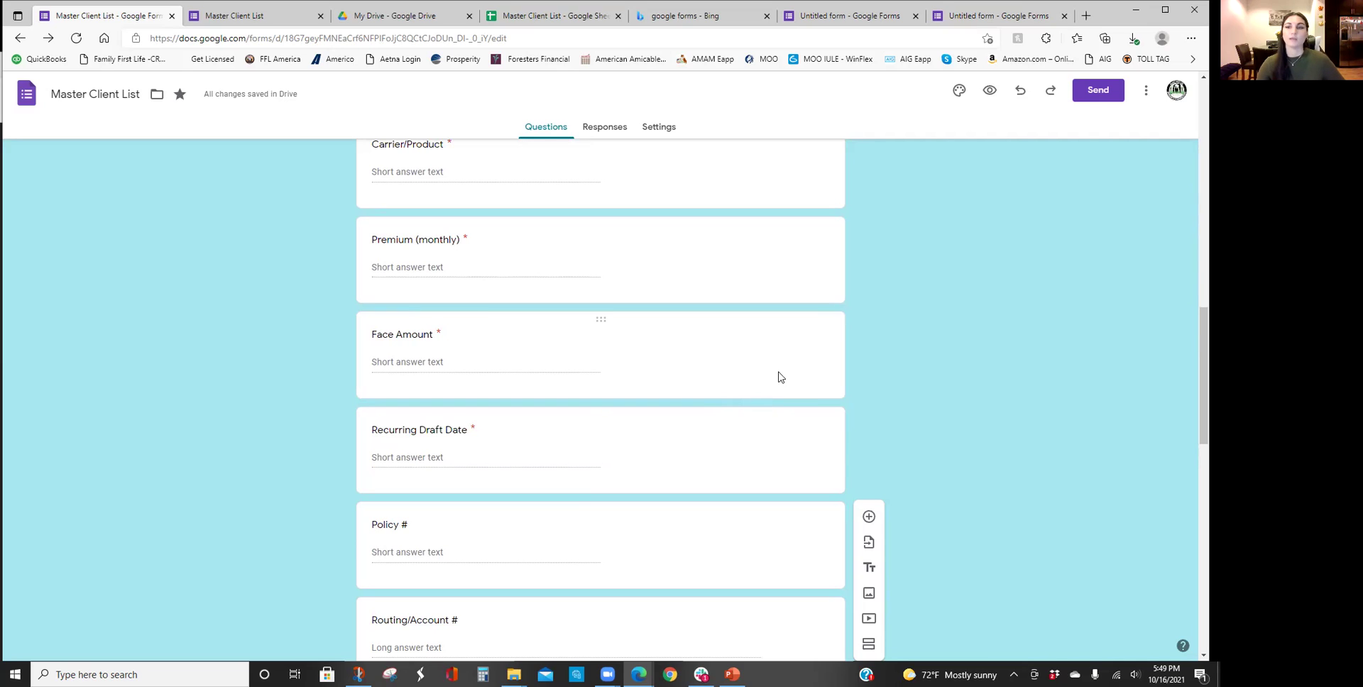
pyautogui.scroll(2, 450, 282)
pyautogui.scroll(-1, 455, 312)
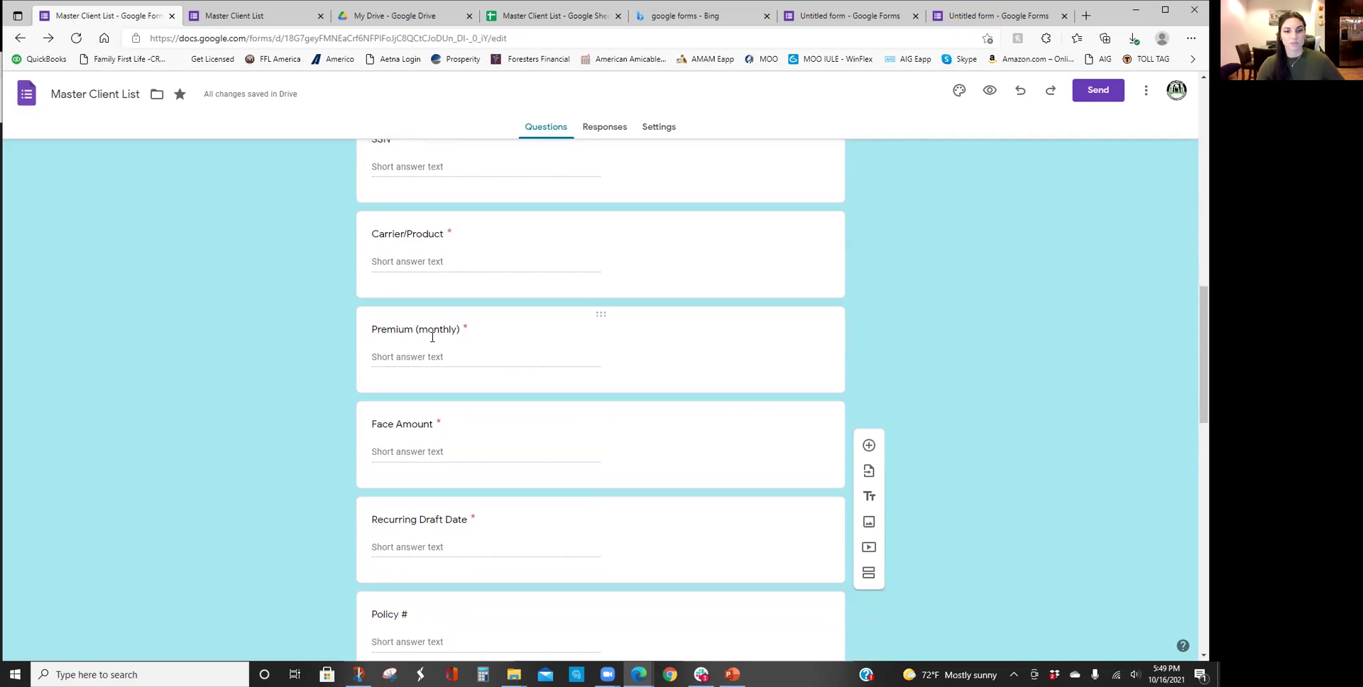
pyautogui.scroll(-1, 568, 298)
pyautogui.scroll(-1, 432, 390)
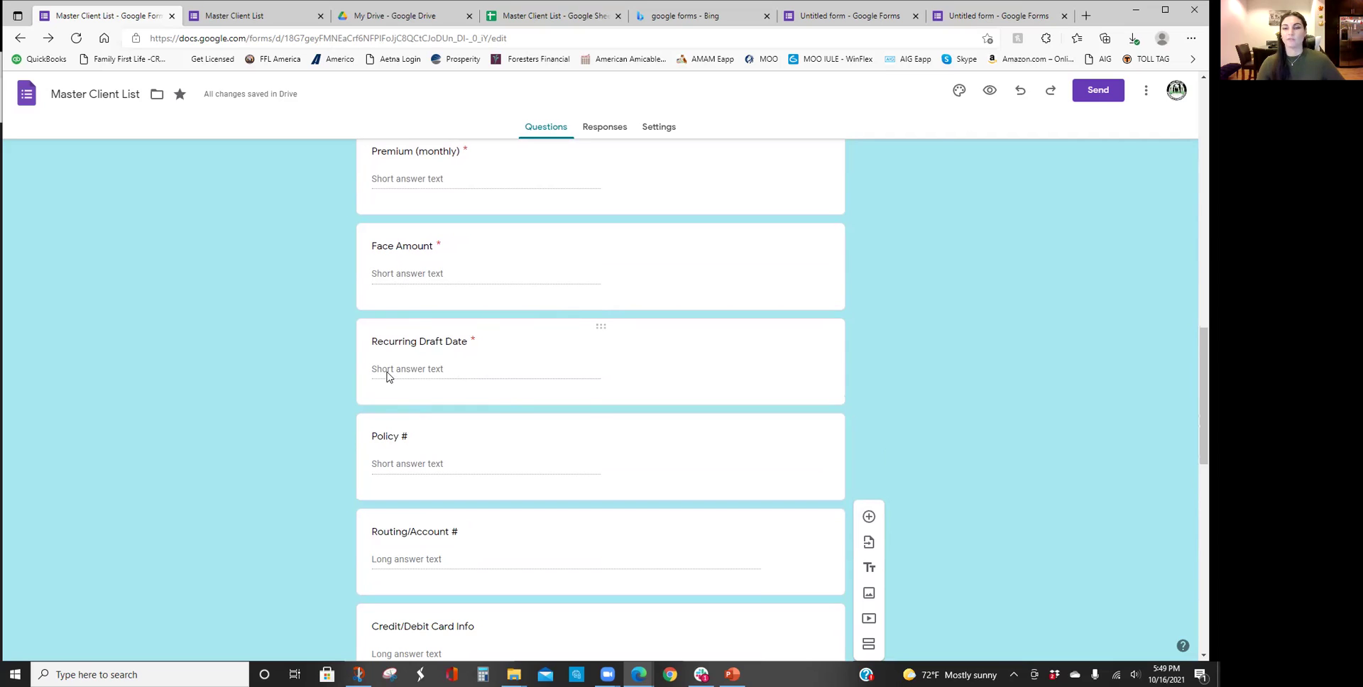
pyautogui.scroll(-1, 403, 365)
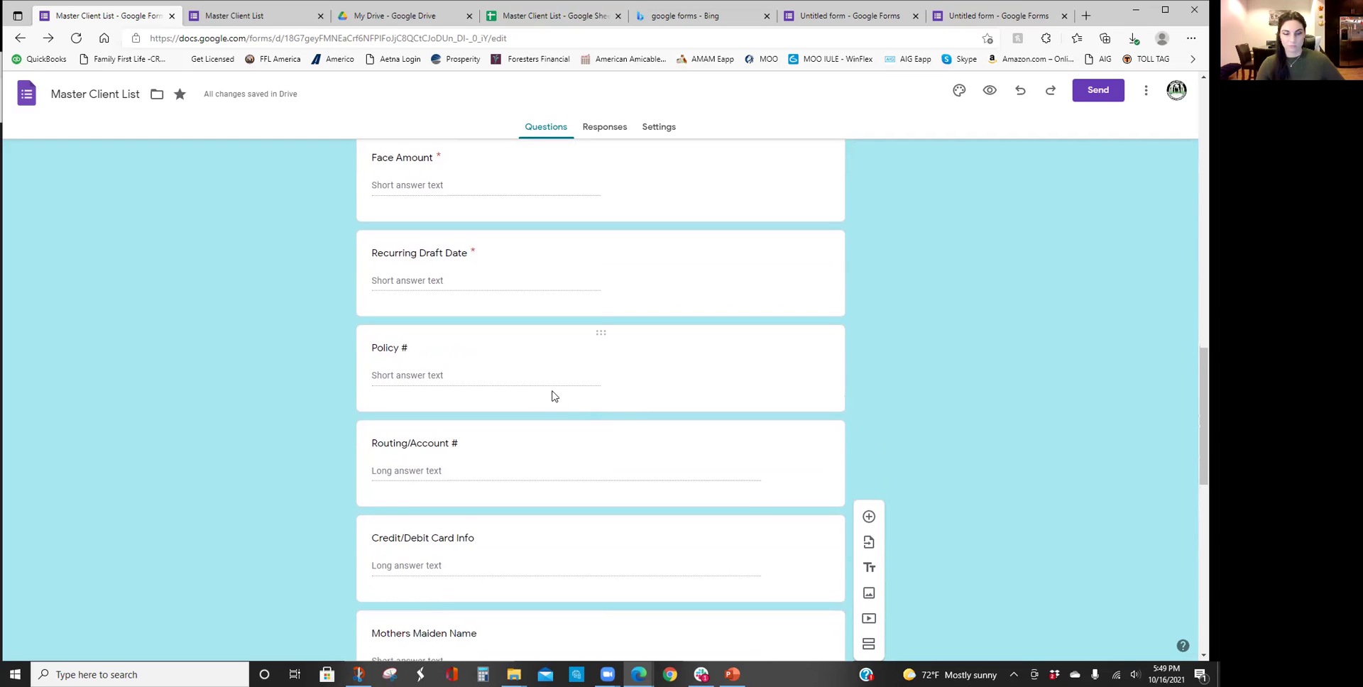
# - Examine the payment, Mothers Maiden Name and beneficiary questions, down to the Client Photo file upload settings
pyautogui.scroll(-1, 552, 398)
pyautogui.scroll(-1, 542, 401)
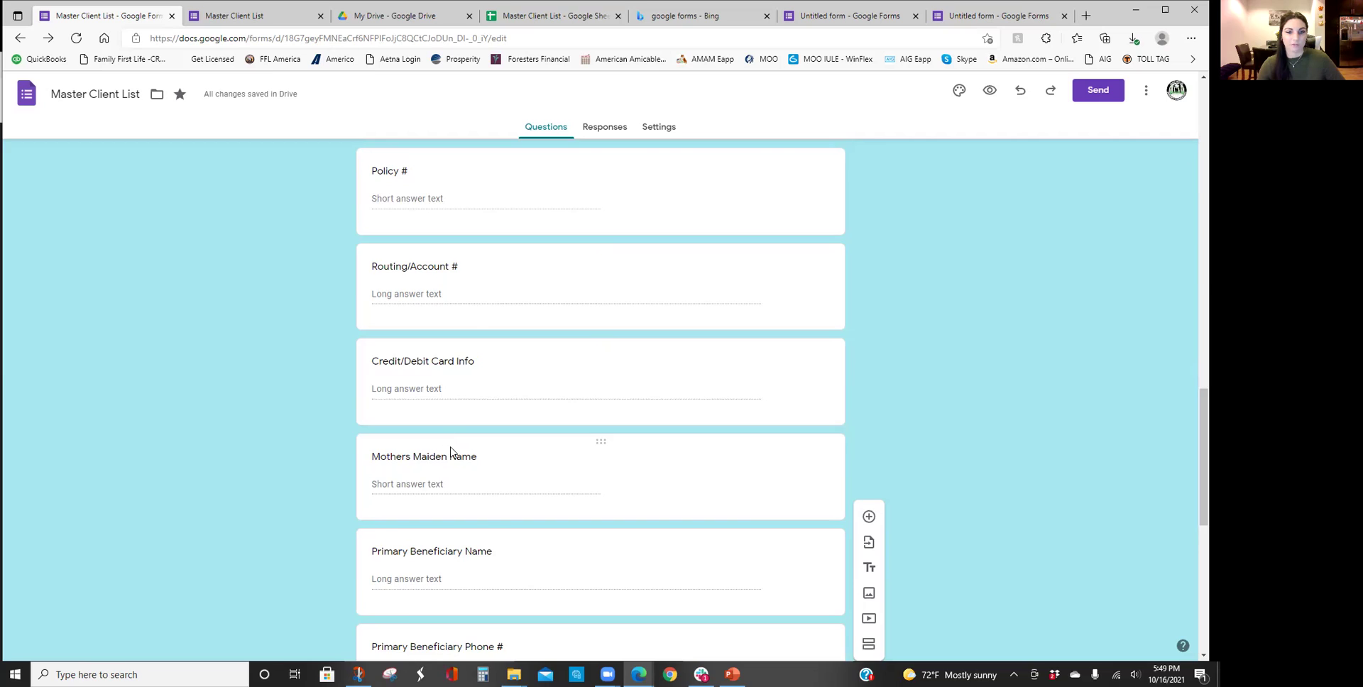
pyautogui.scroll(-1, 452, 454)
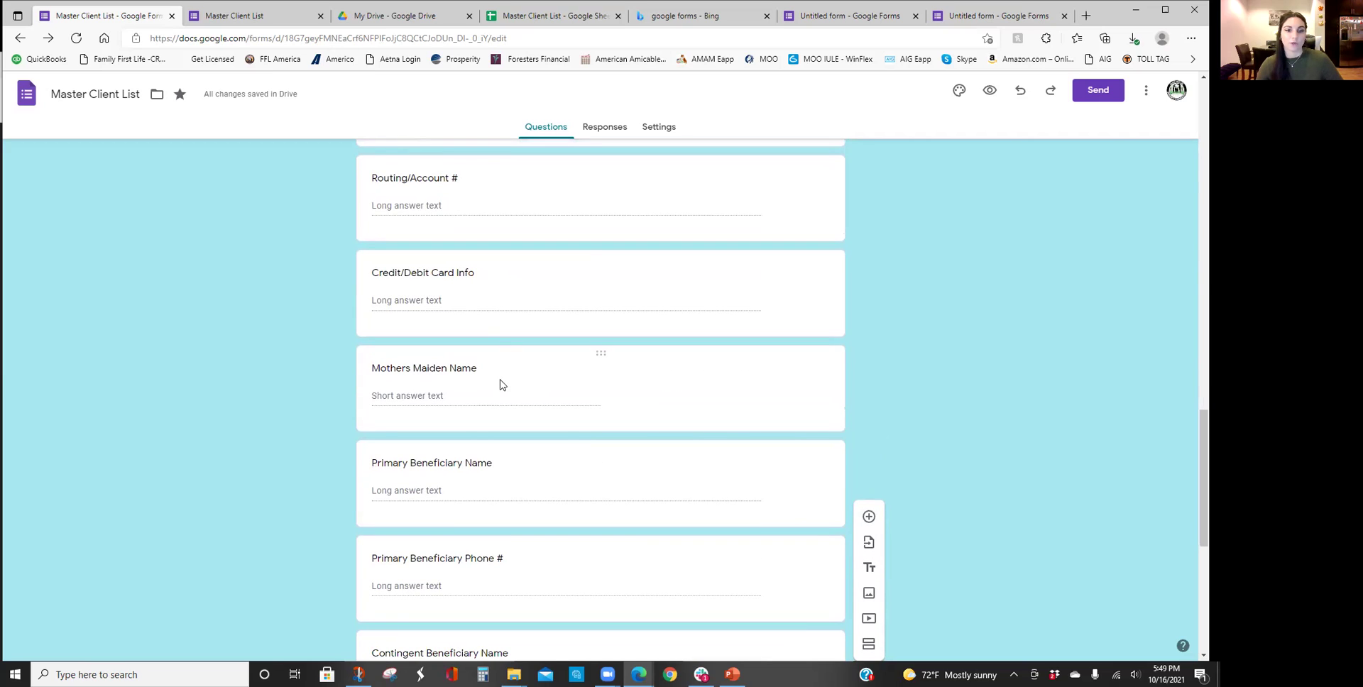
pyautogui.scroll(-1, 477, 353)
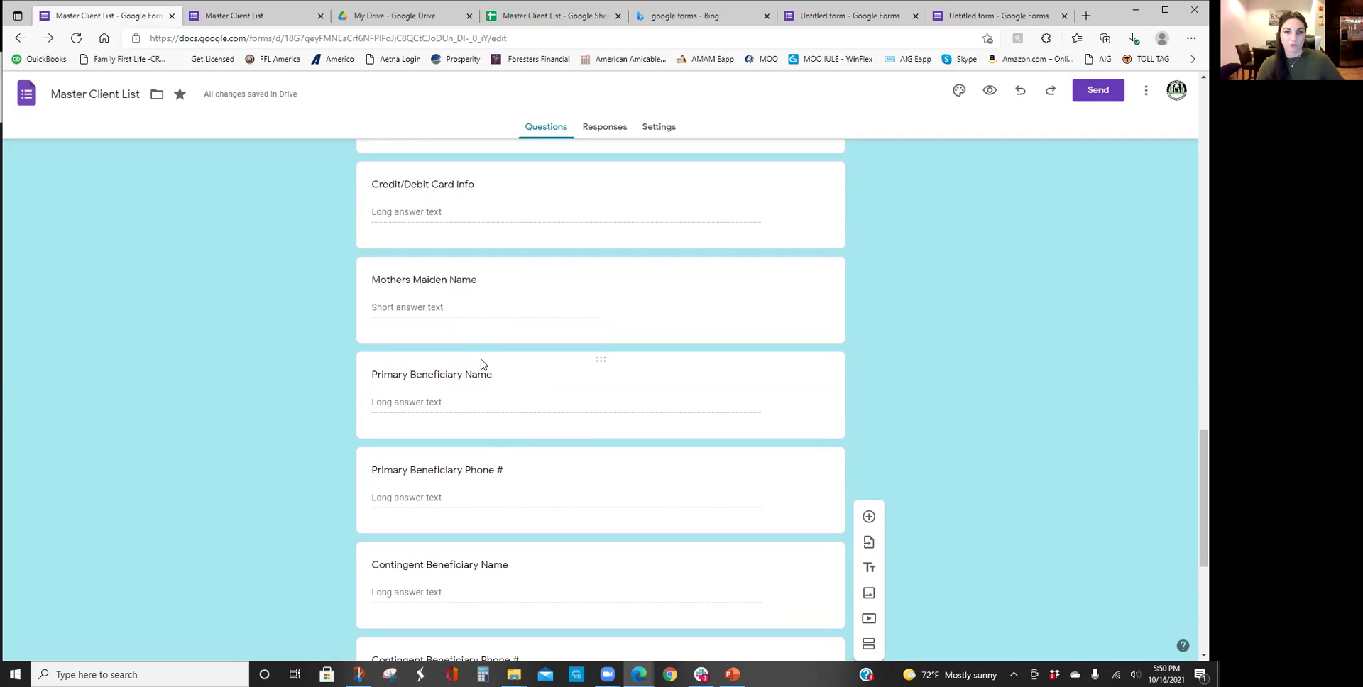
pyautogui.scroll(-1, 481, 365)
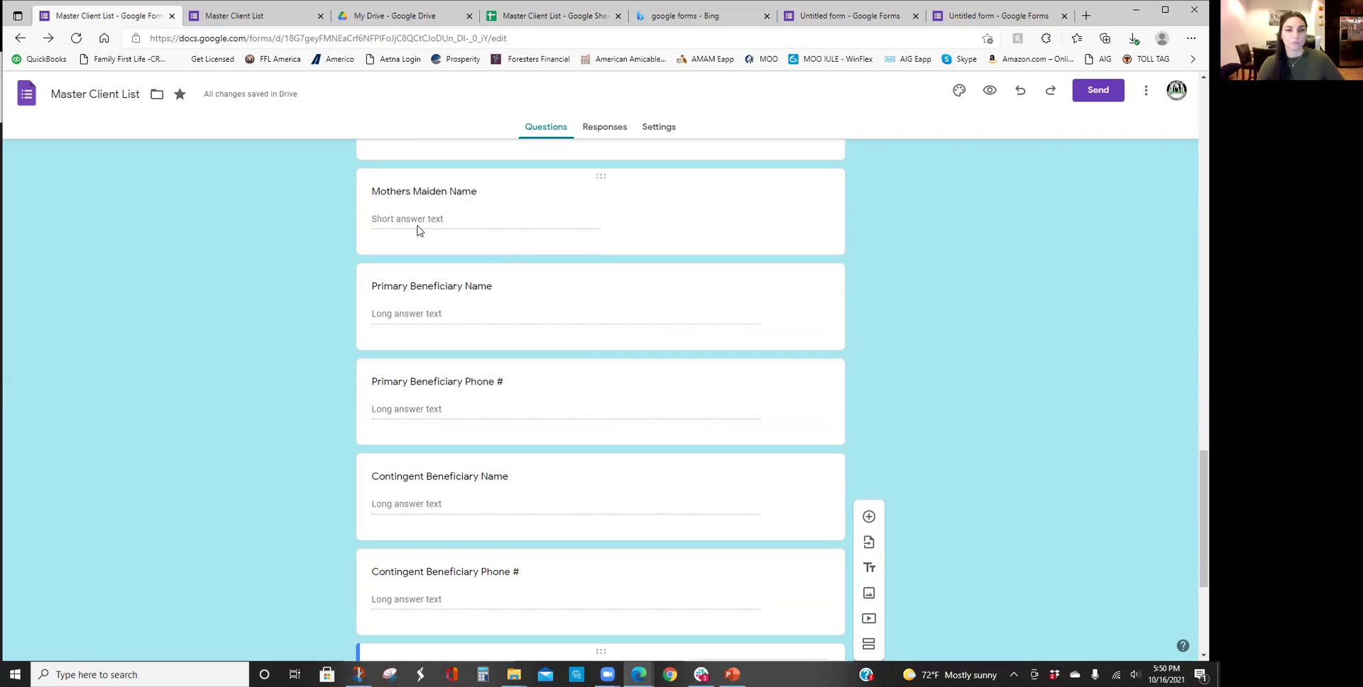
pyautogui.scroll(-1, 598, 347)
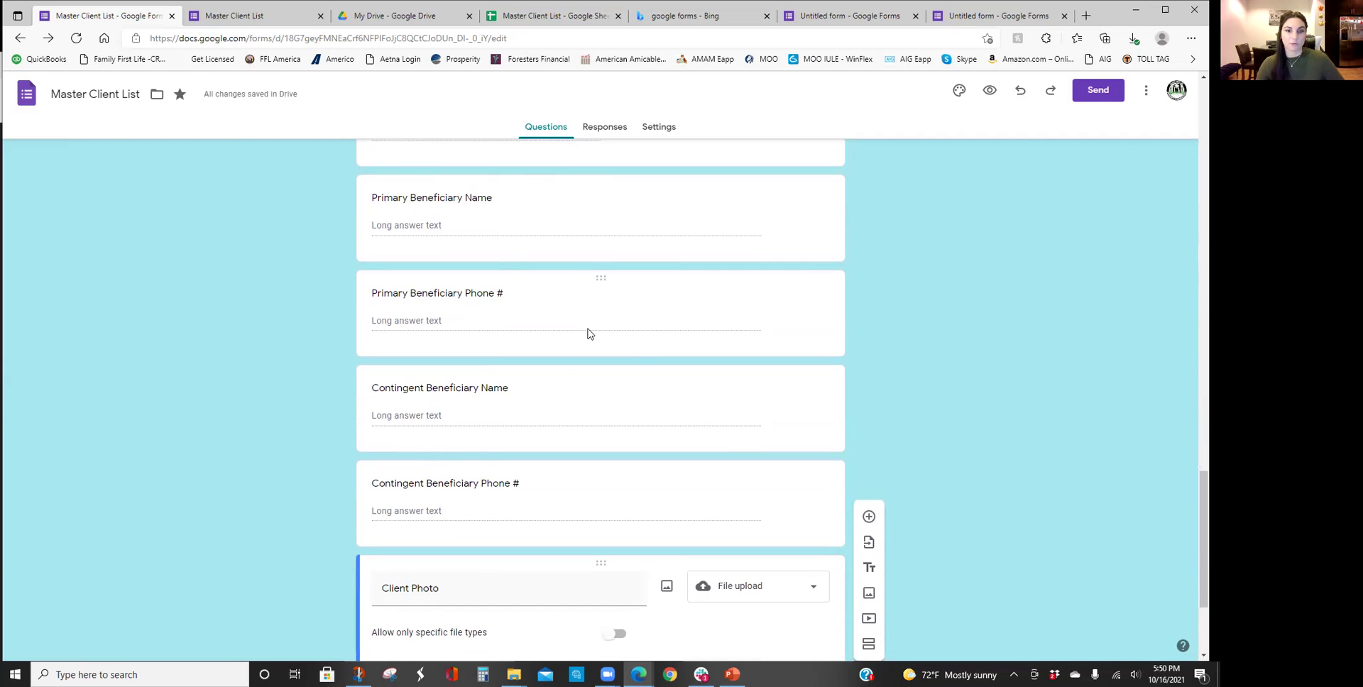
pyautogui.scroll(-1, 497, 256)
pyautogui.scroll(1, 475, 227)
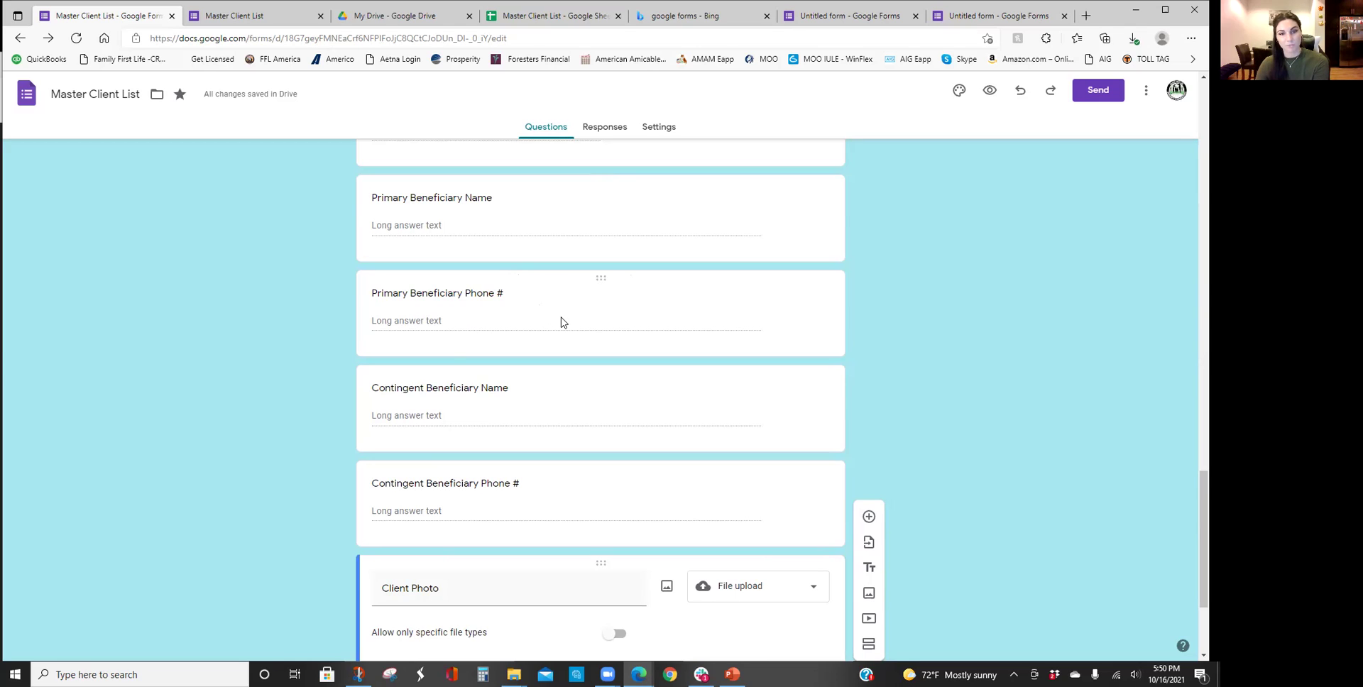
pyautogui.scroll(-1, 406, 307)
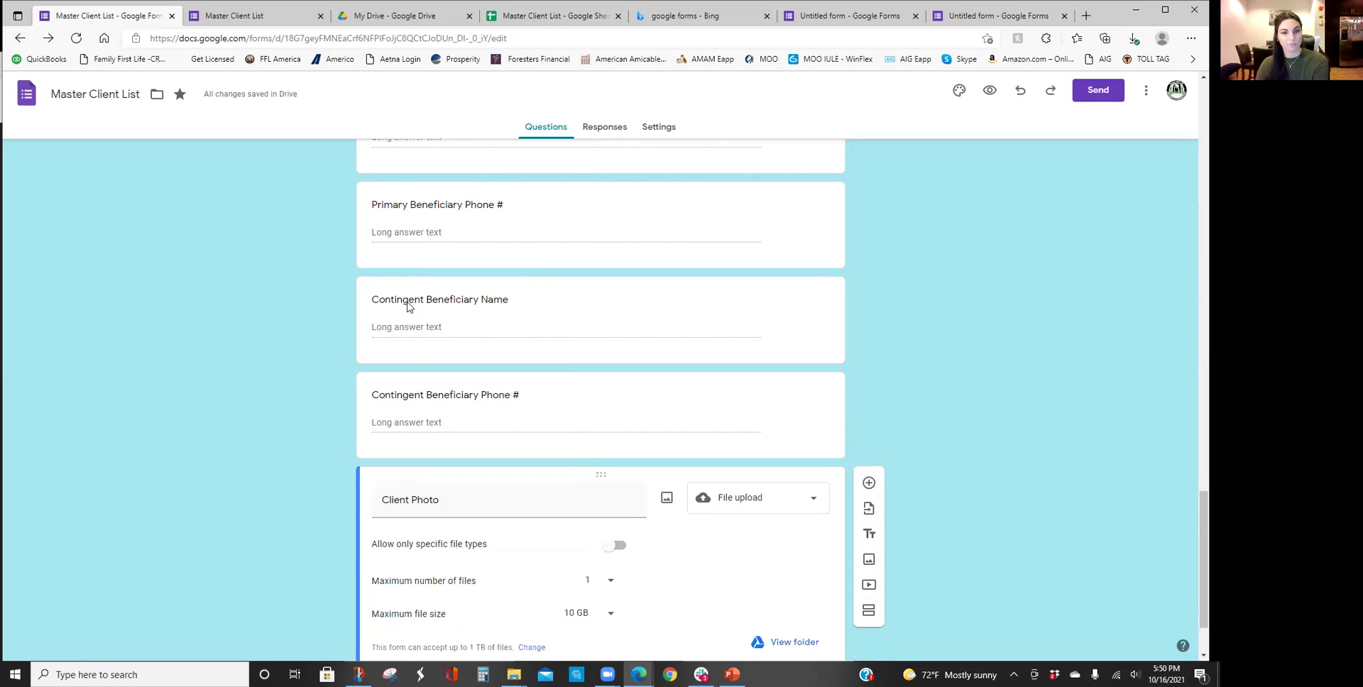
# - Examine the Contingent Beneficiary Name question's Paragraph answer type and the neighbouring beneficiary questions
pyautogui.scroll(-1, 477, 365)
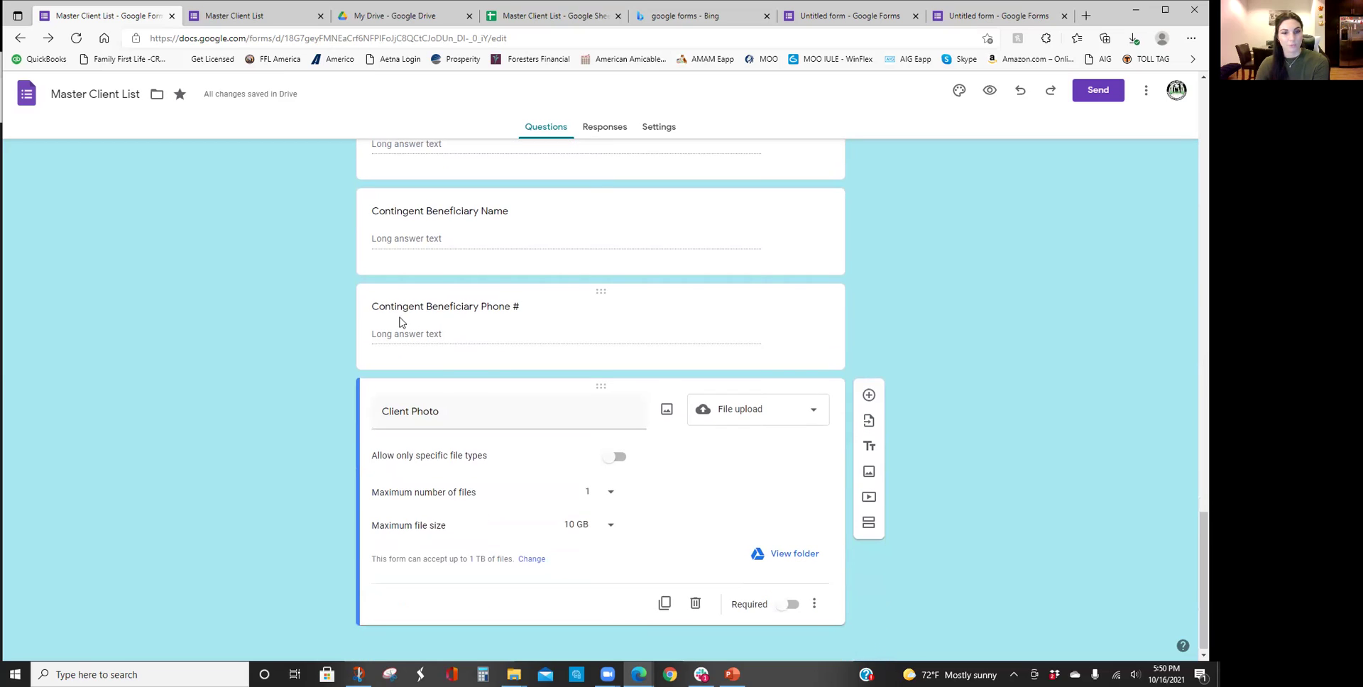
pyautogui.click(534, 247)
pyautogui.scroll(1, 509, 309)
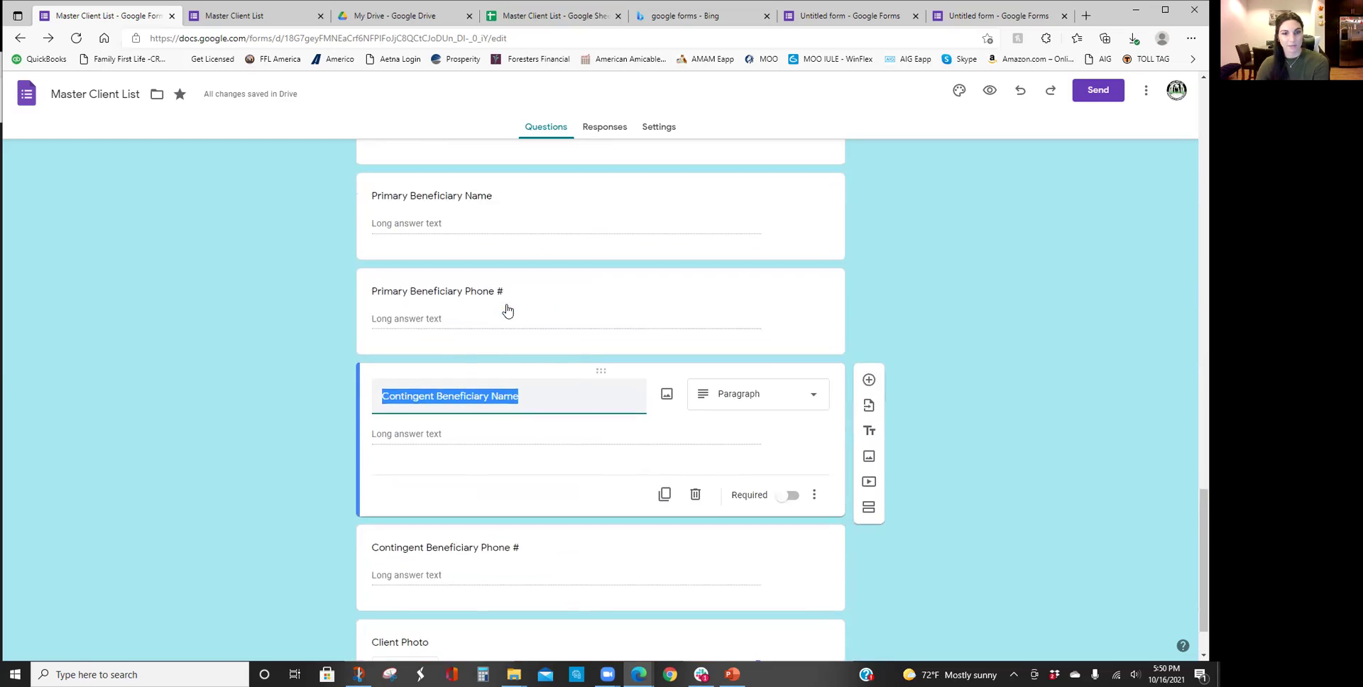
pyautogui.click(809, 413)
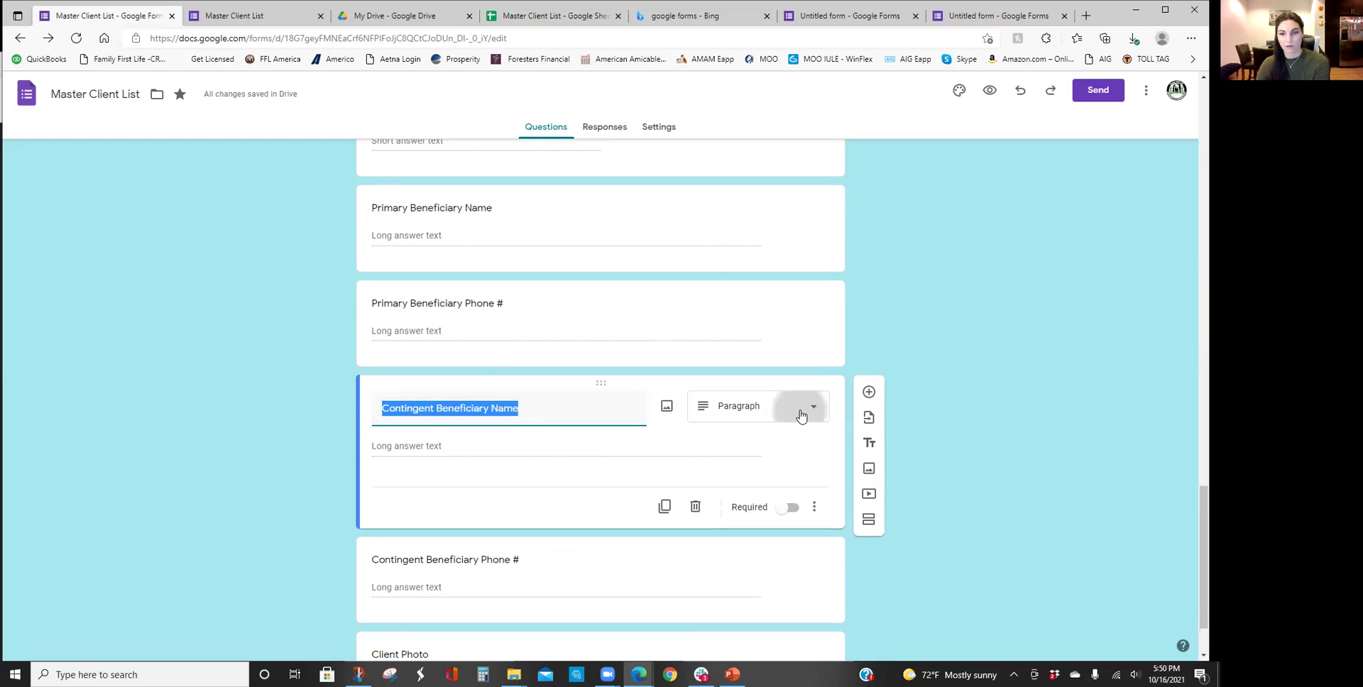
pyautogui.click(781, 307)
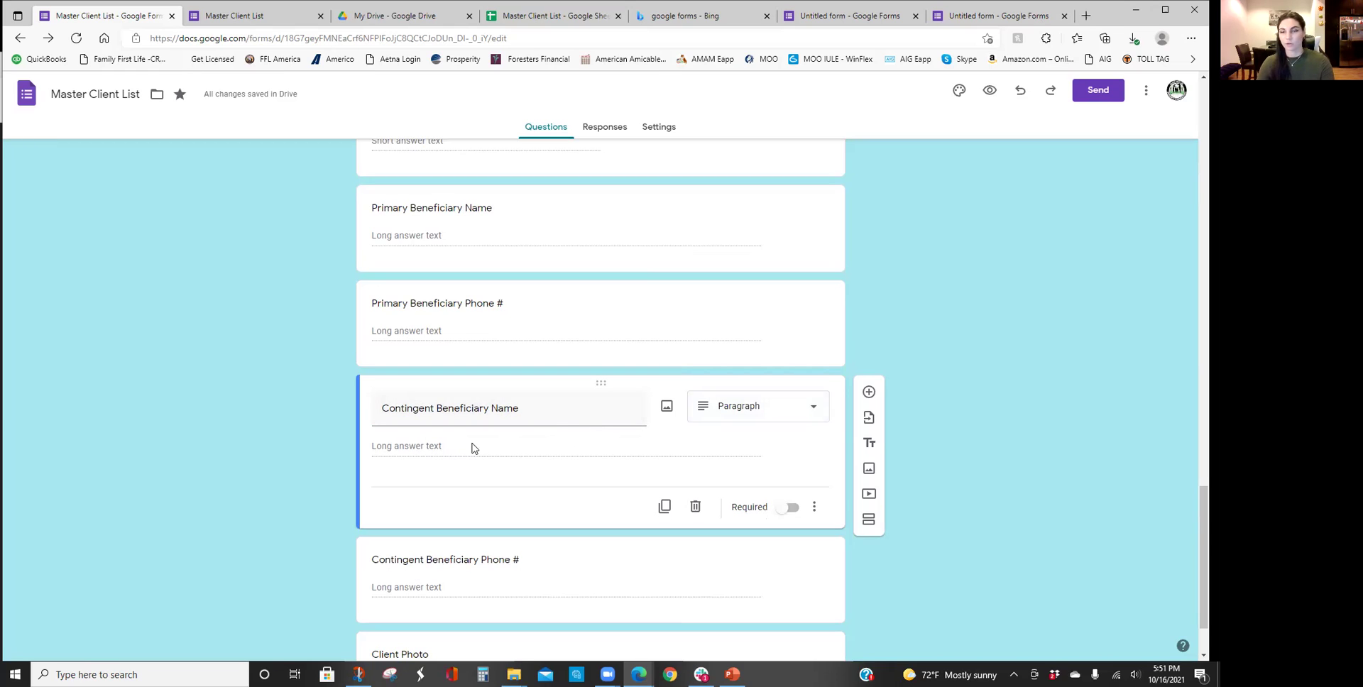
pyautogui.scroll(9, 523, 516)
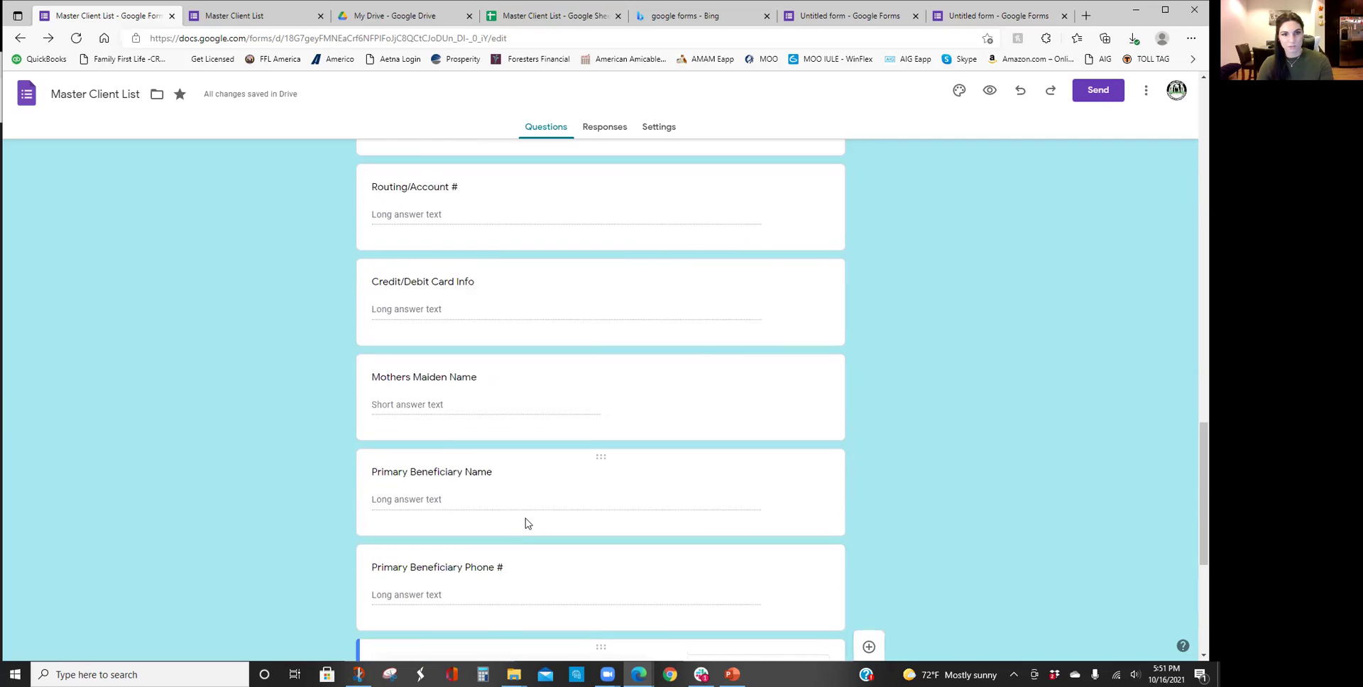
pyautogui.scroll(-8, 525, 521)
pyautogui.scroll(-3, 525, 525)
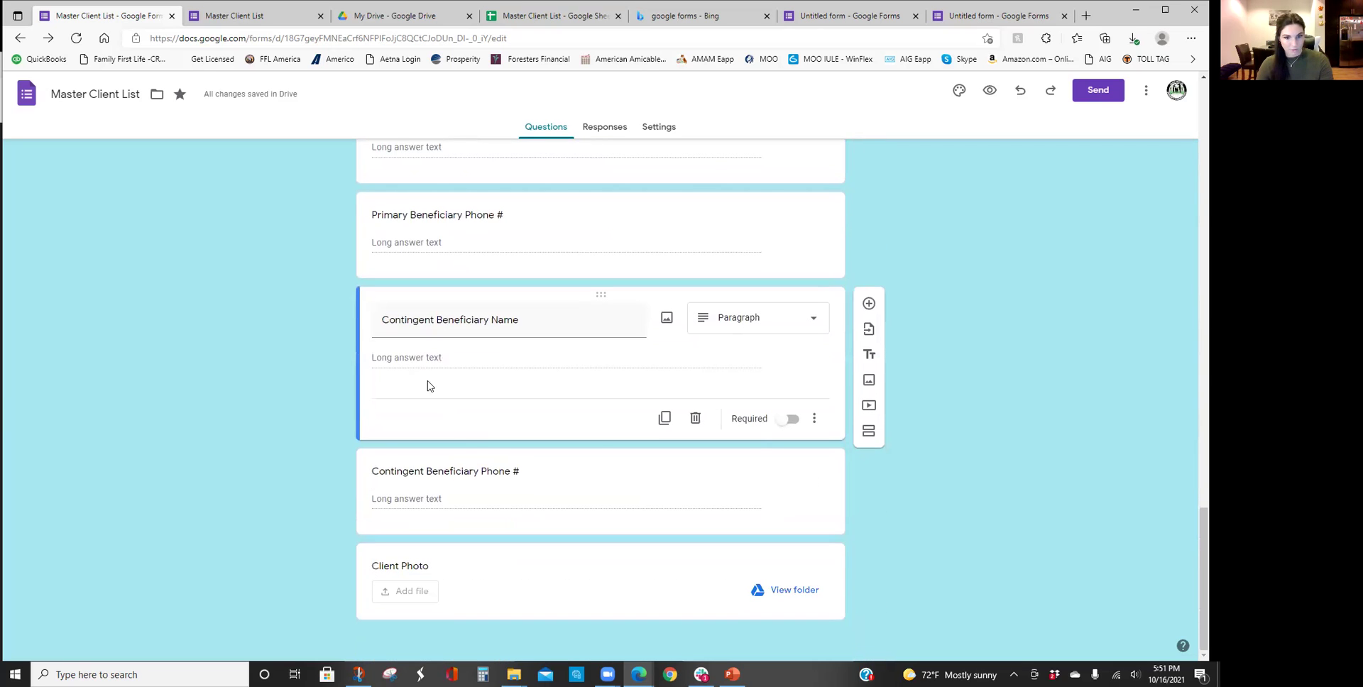
# - Inspect the Client Photo question's answer types, keeping File upload selected, and check its maximum file size setting
pyautogui.click(557, 565)
pyautogui.scroll(-3, 861, 538)
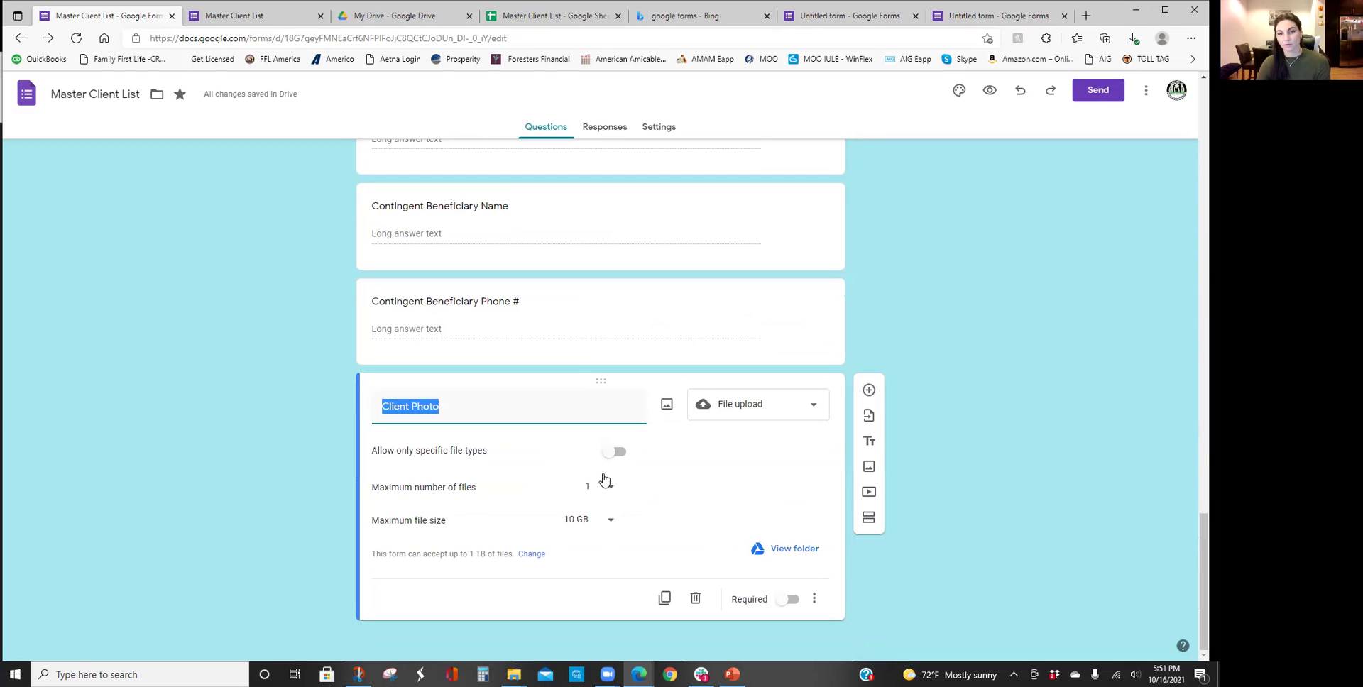
pyautogui.click(501, 409)
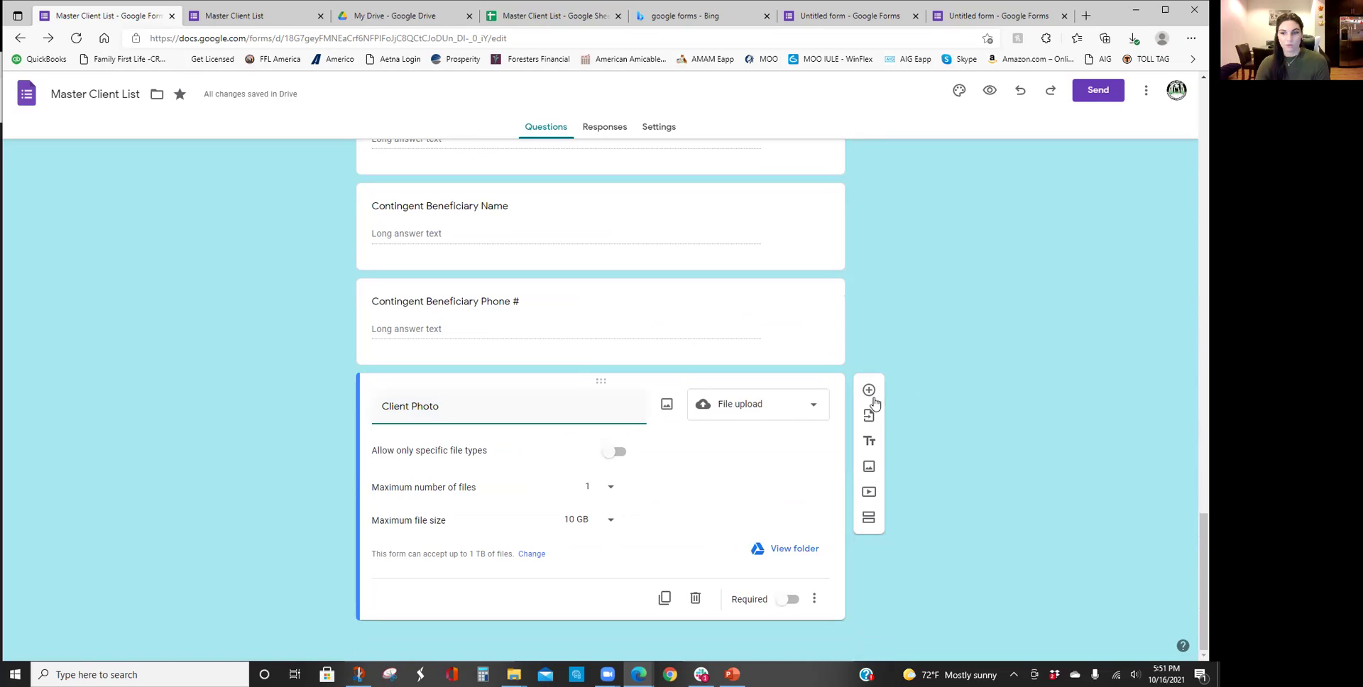
pyautogui.click(789, 415)
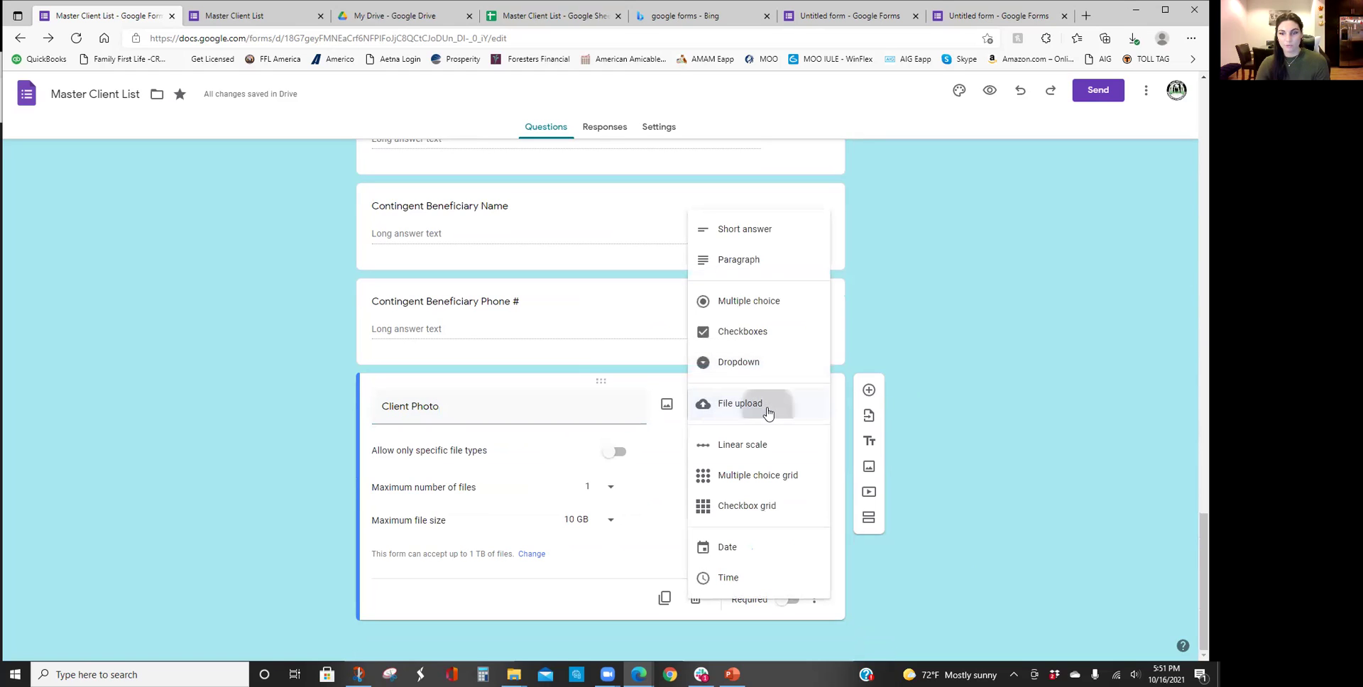
pyautogui.click(770, 411)
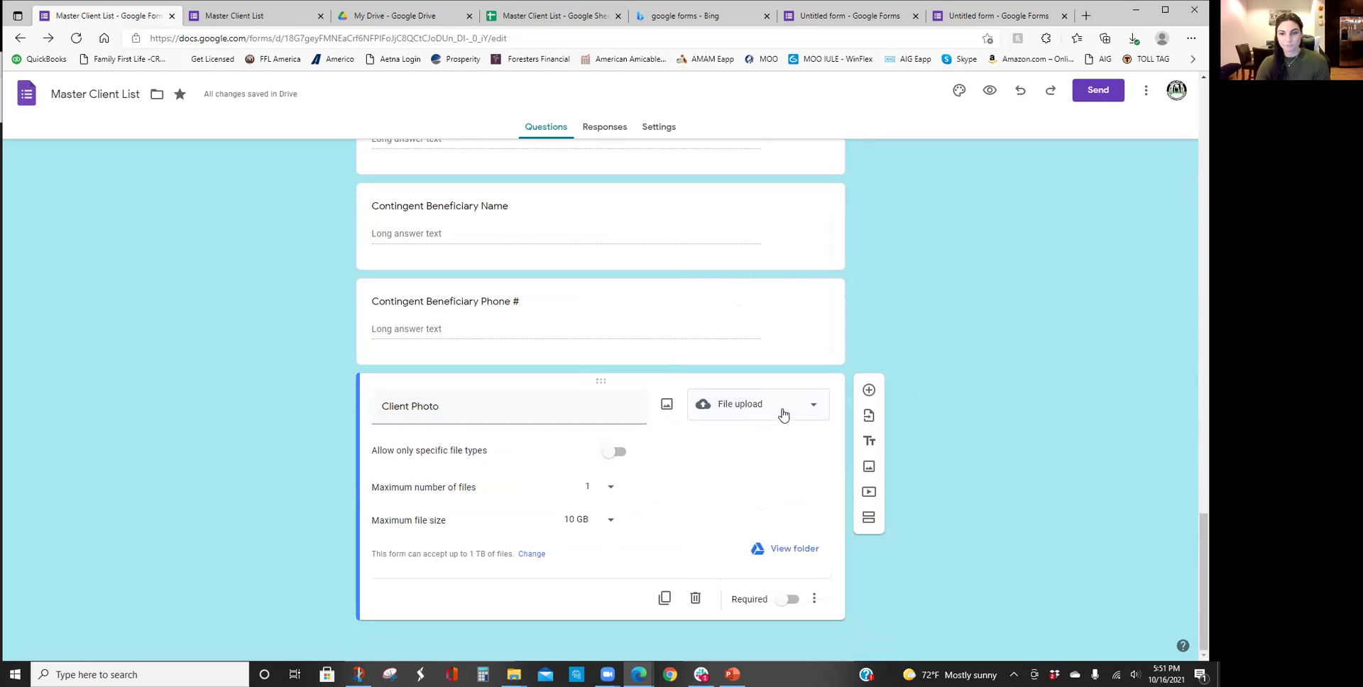
pyautogui.click(581, 521)
pyautogui.click(587, 522)
pyautogui.scroll(2, 544, 579)
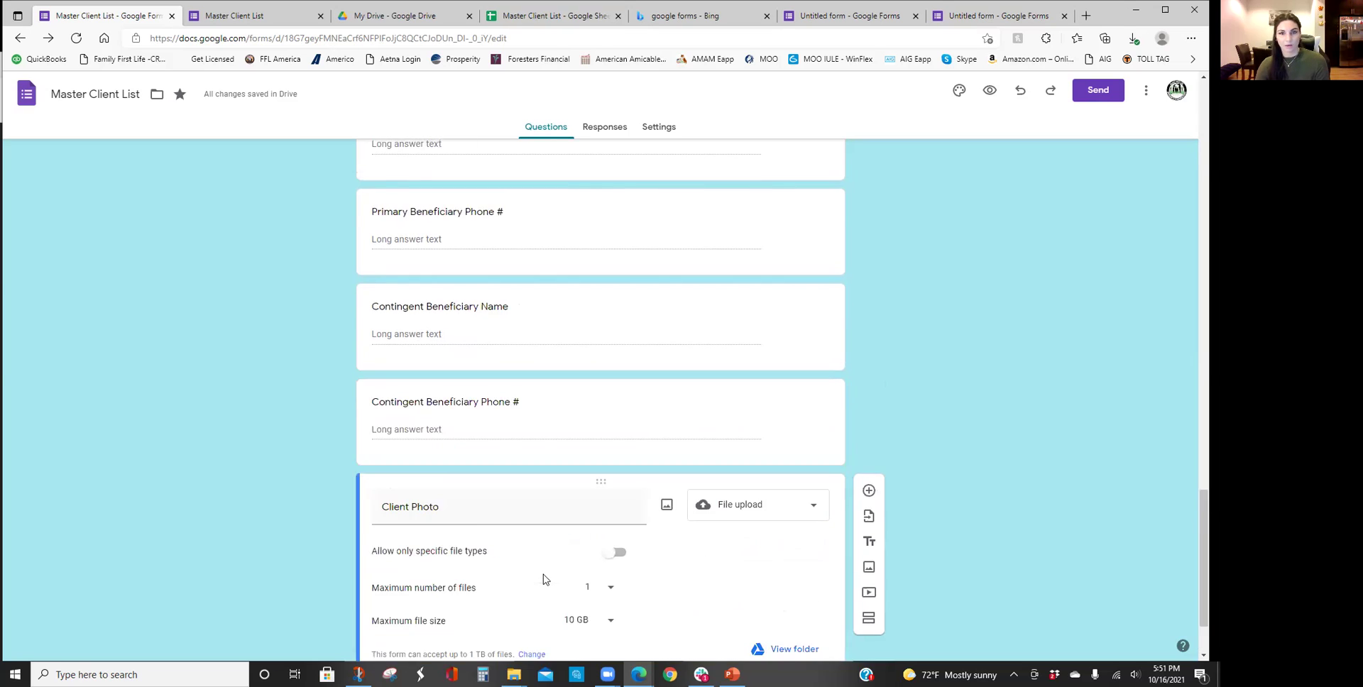
# - Add a blank question below Client Full Name and delete it again
pyautogui.scroll(20, 551, 578)
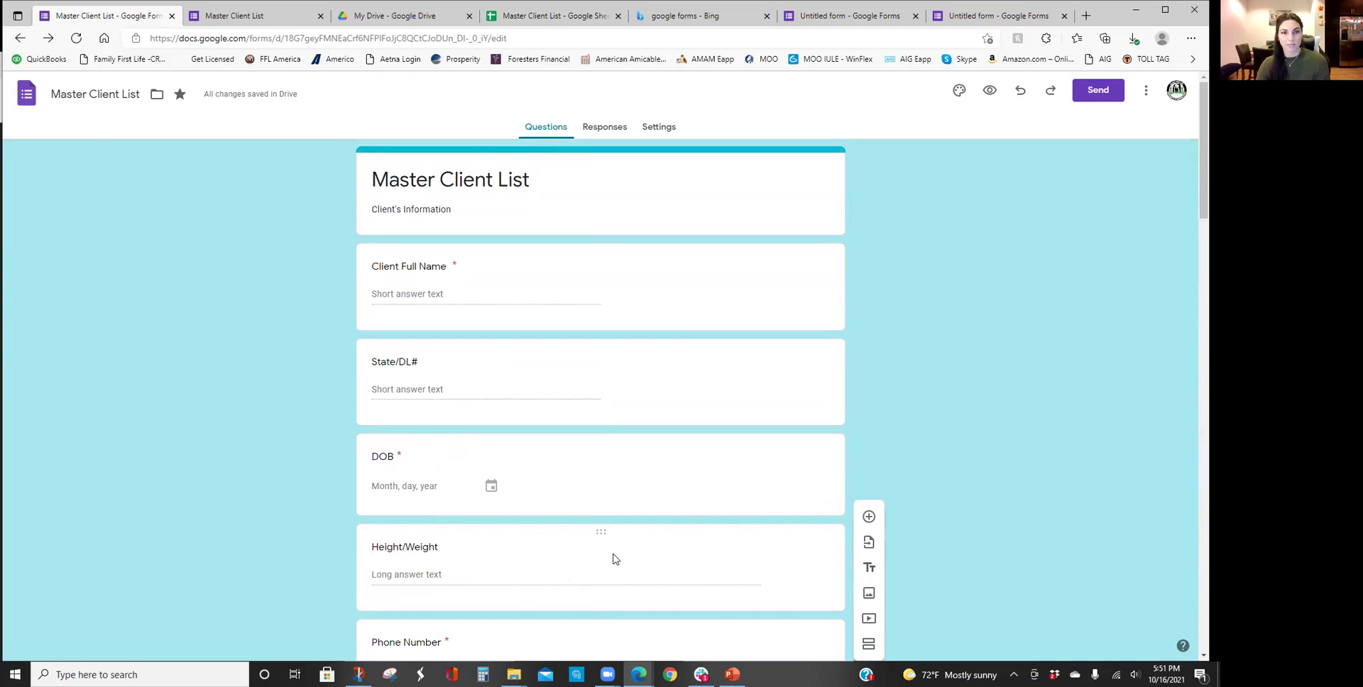
pyautogui.click(736, 268)
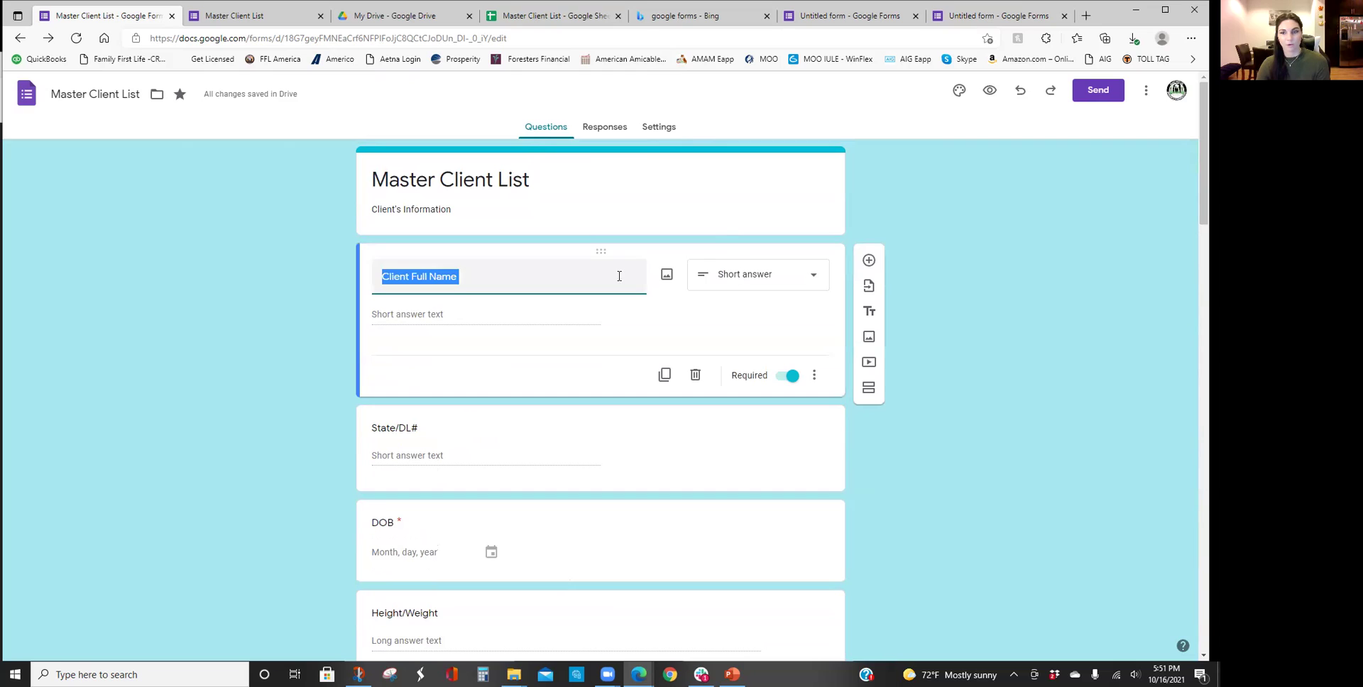
pyautogui.click(868, 260)
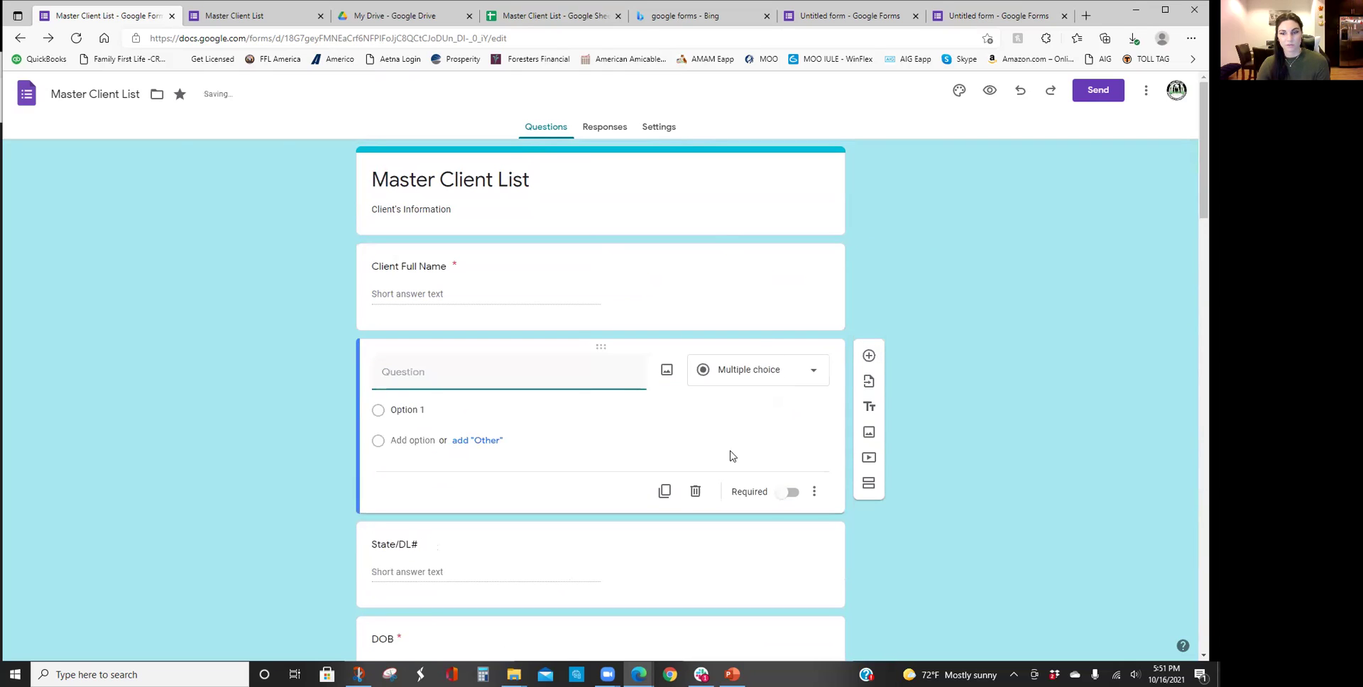
pyautogui.click(694, 491)
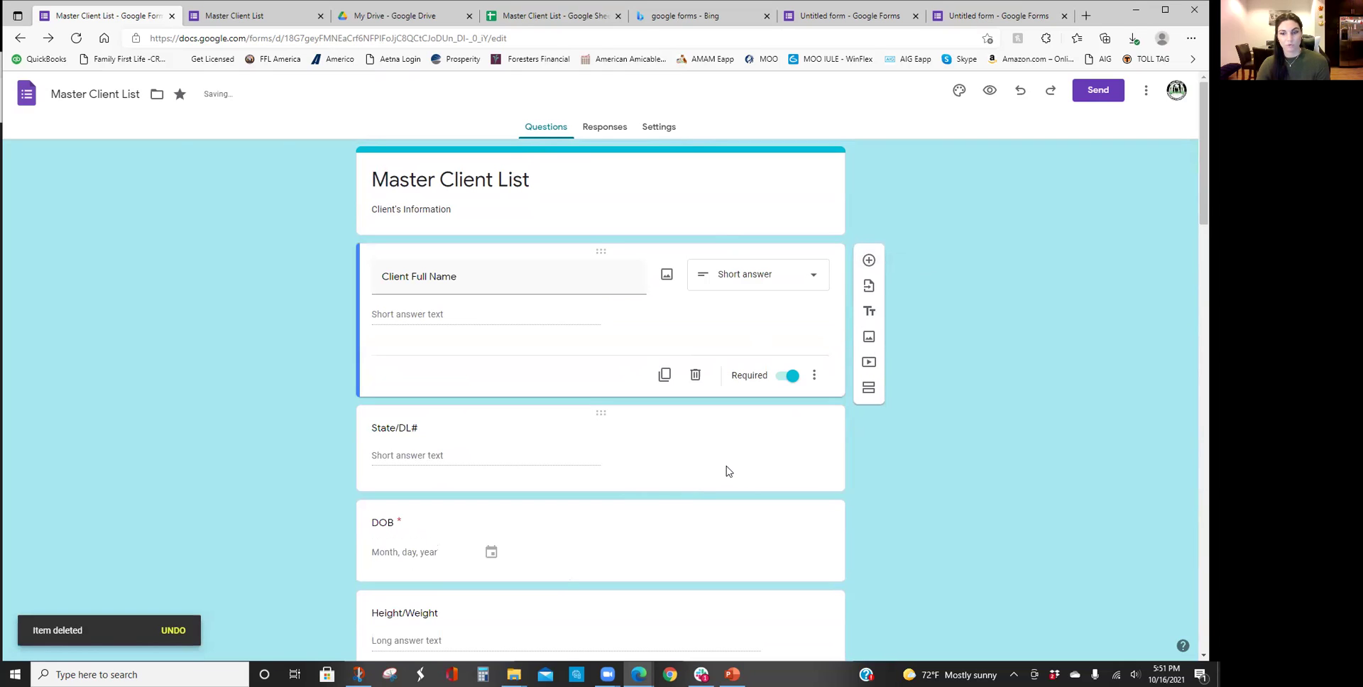
# - Try to reorder the State/DL# question within the form
pyautogui.moveTo(726, 470); pyautogui.dragTo(717, 283)
pyautogui.moveTo(600, 413); pyautogui.dragTo(601, 439)
# - Review the form's response settings and the total upload size options, keeping the limit at 1 TB
pyautogui.click(658, 127)
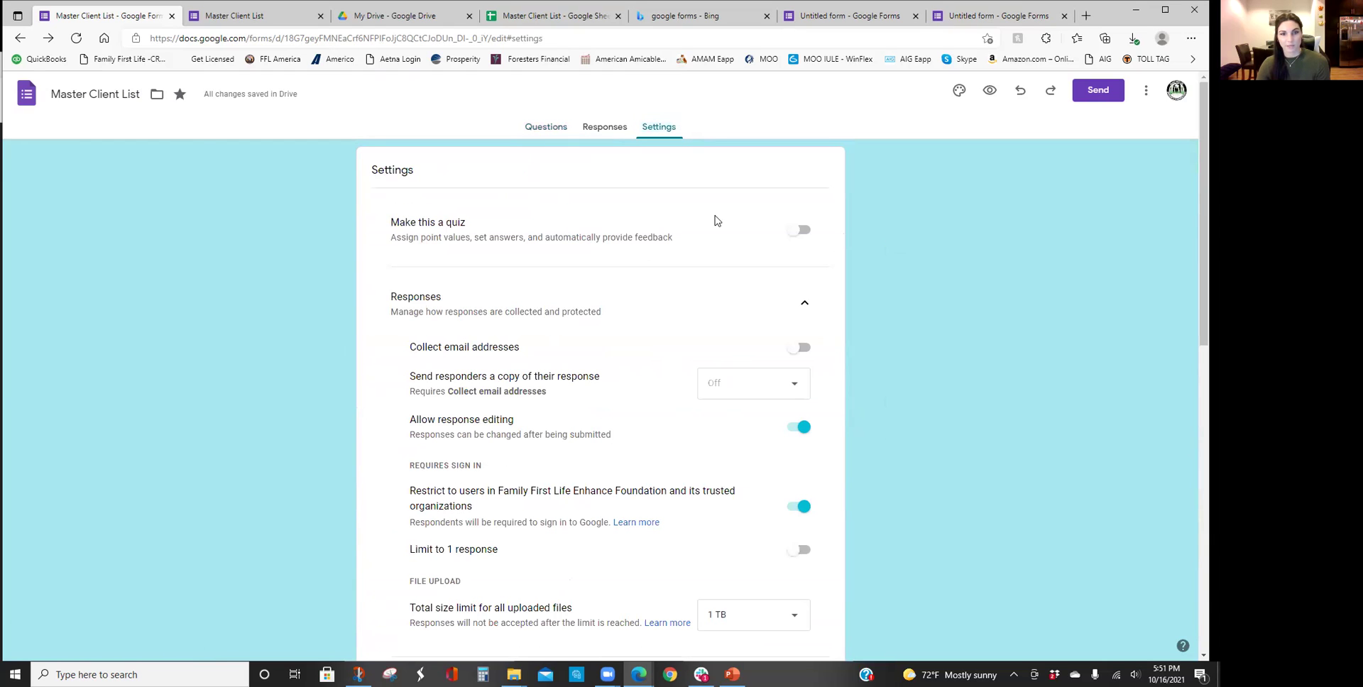
pyautogui.scroll(-3, 1043, 316)
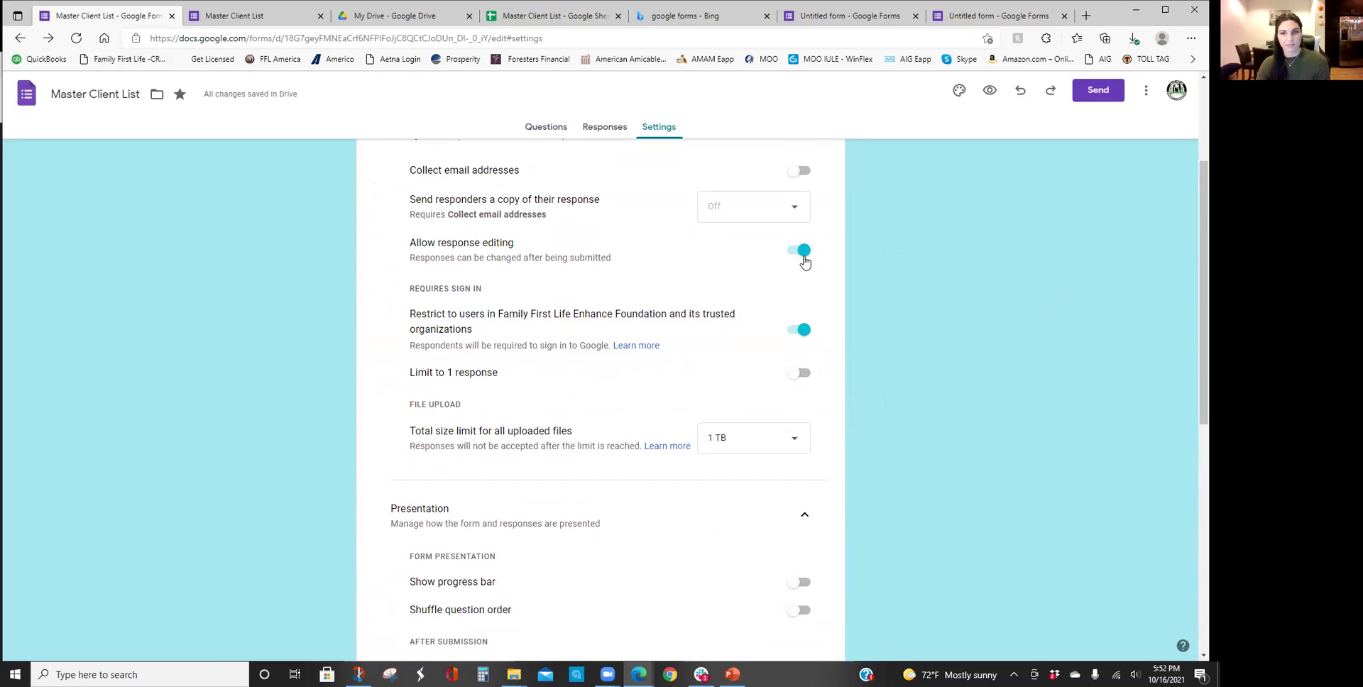
pyautogui.scroll(-1, 599, 264)
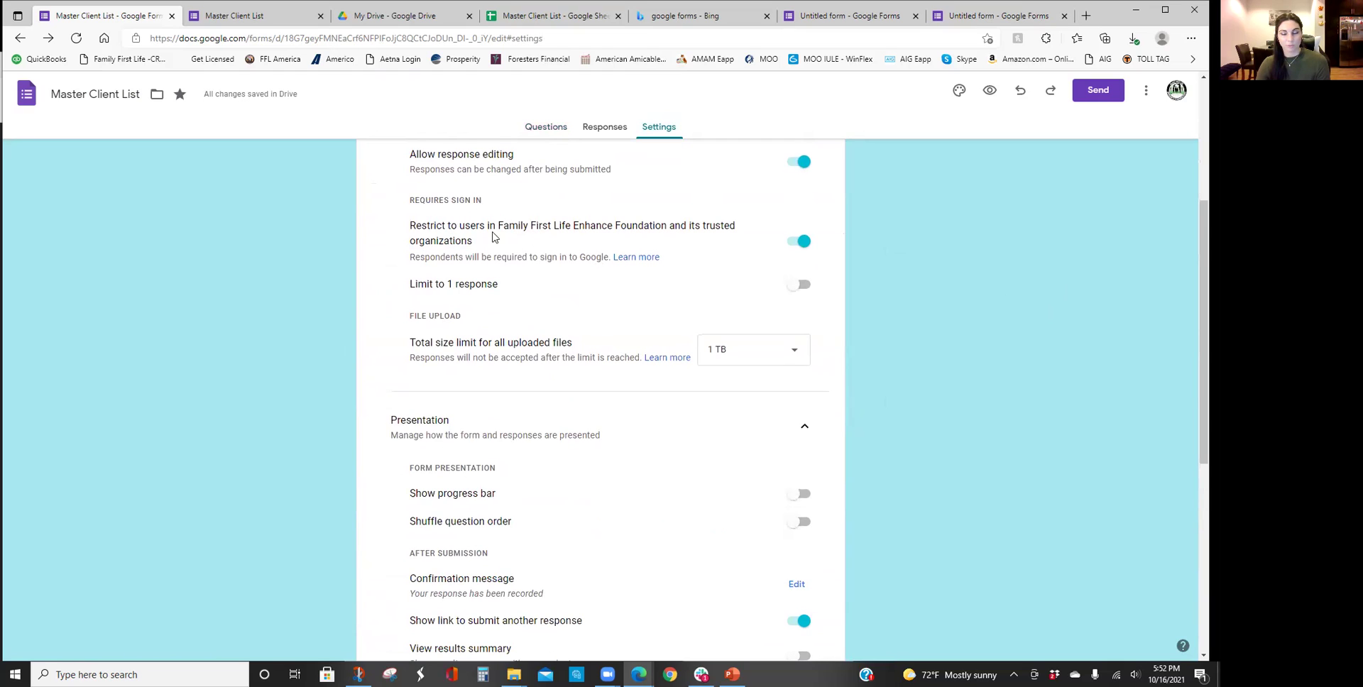
pyautogui.scroll(-1, 577, 238)
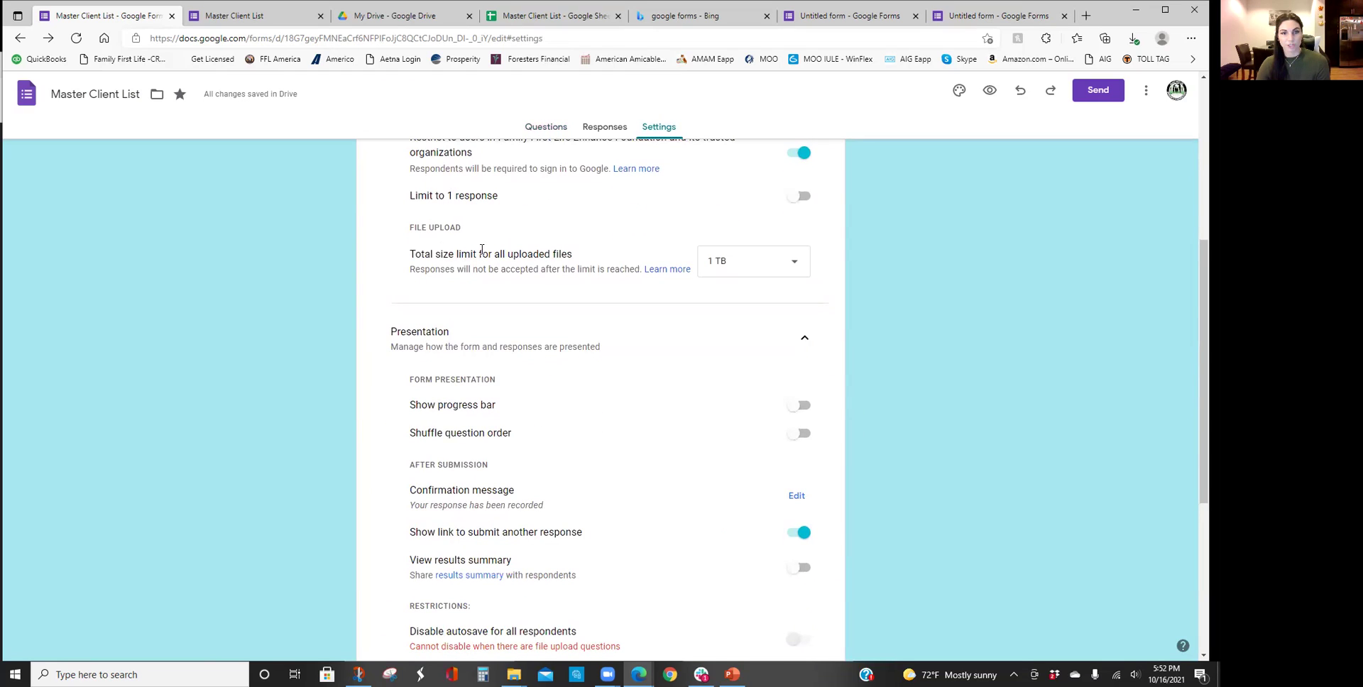
pyautogui.scroll(-1, 482, 250)
pyautogui.scroll(1, 497, 253)
pyautogui.click(740, 265)
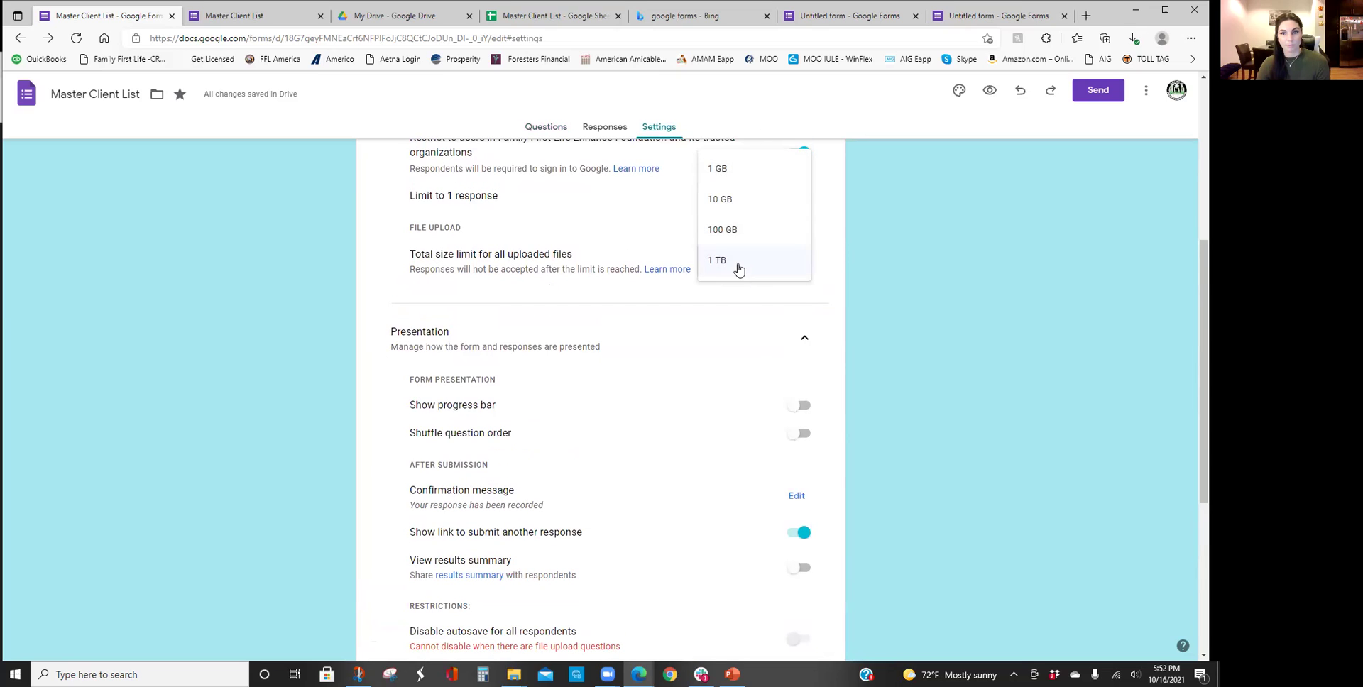
pyautogui.click(739, 268)
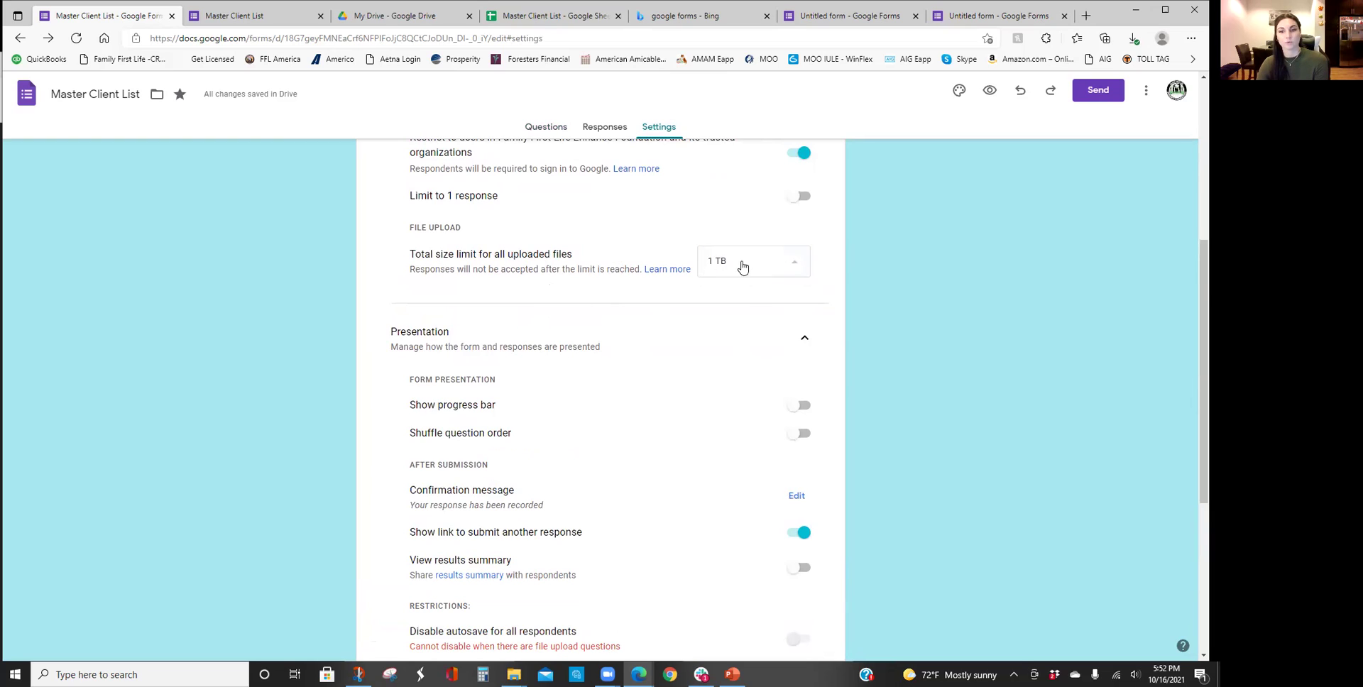
pyautogui.click(742, 263)
pyautogui.click(734, 263)
# - Review the form's presentation, after-submission and default settings
pyautogui.scroll(-1, 636, 344)
pyautogui.scroll(-2, 636, 344)
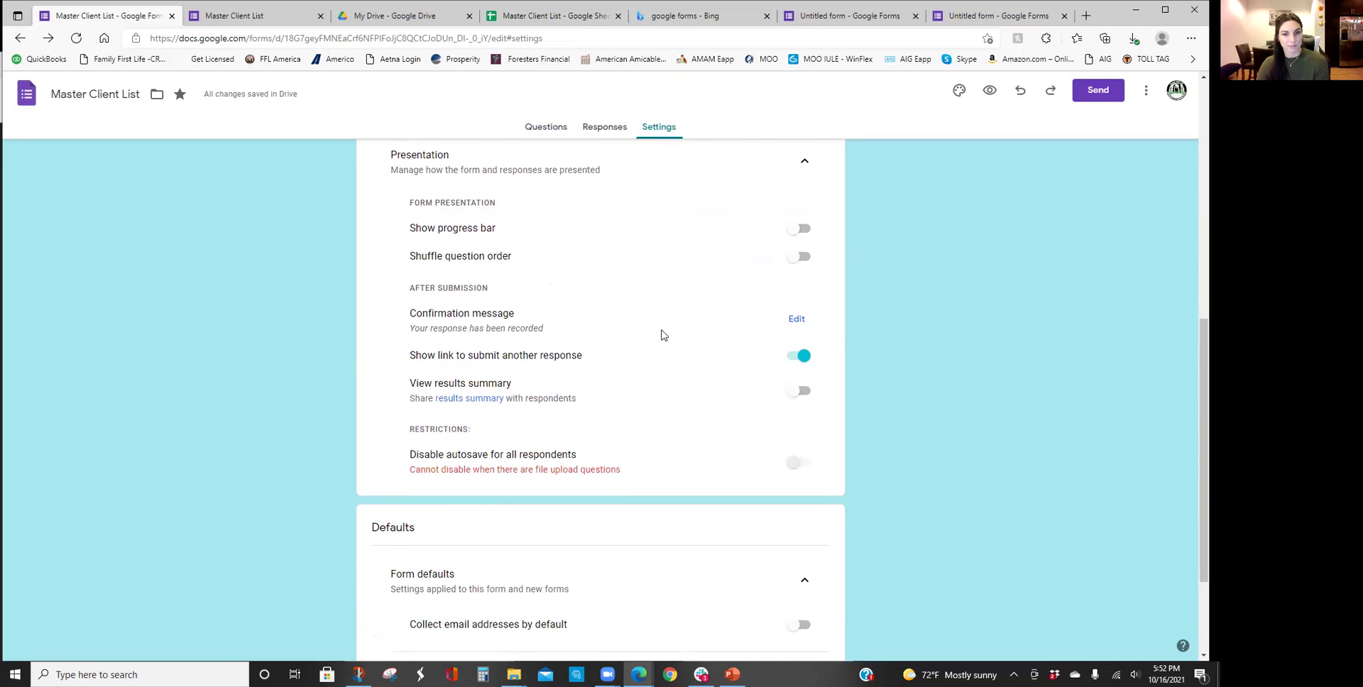
pyautogui.scroll(-1, 615, 336)
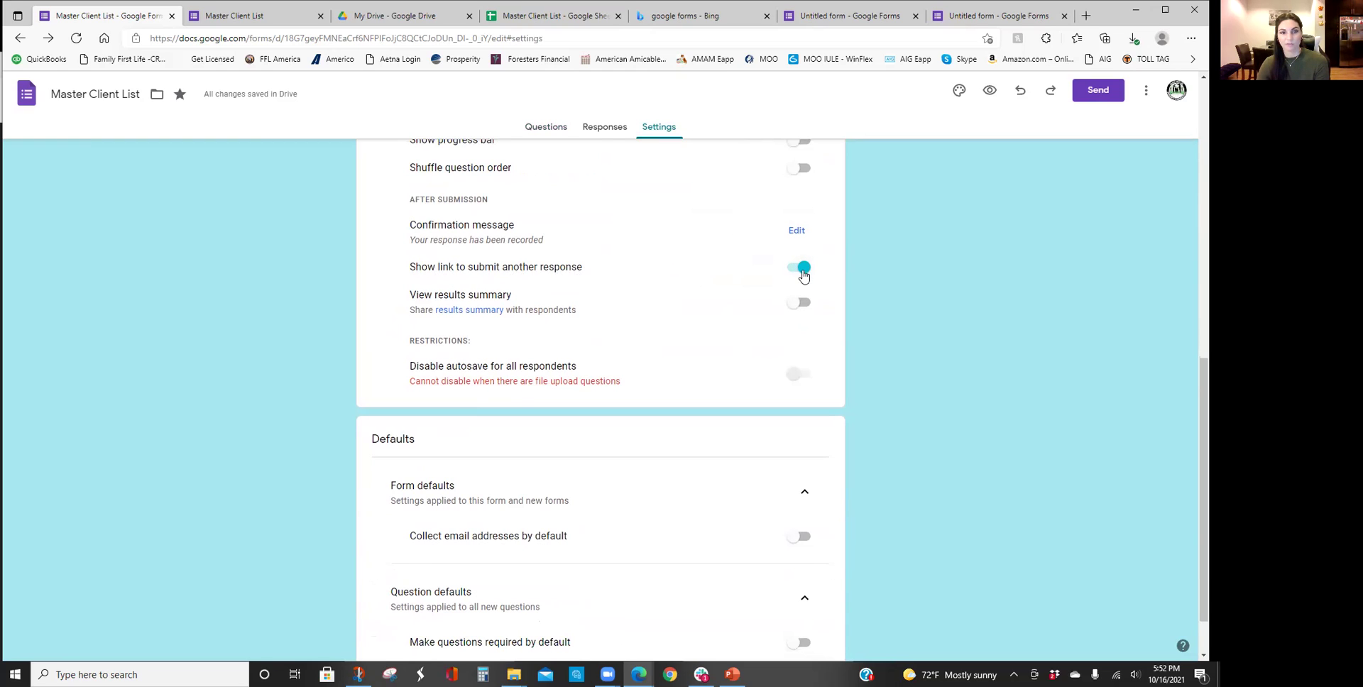
pyautogui.scroll(-1, 653, 472)
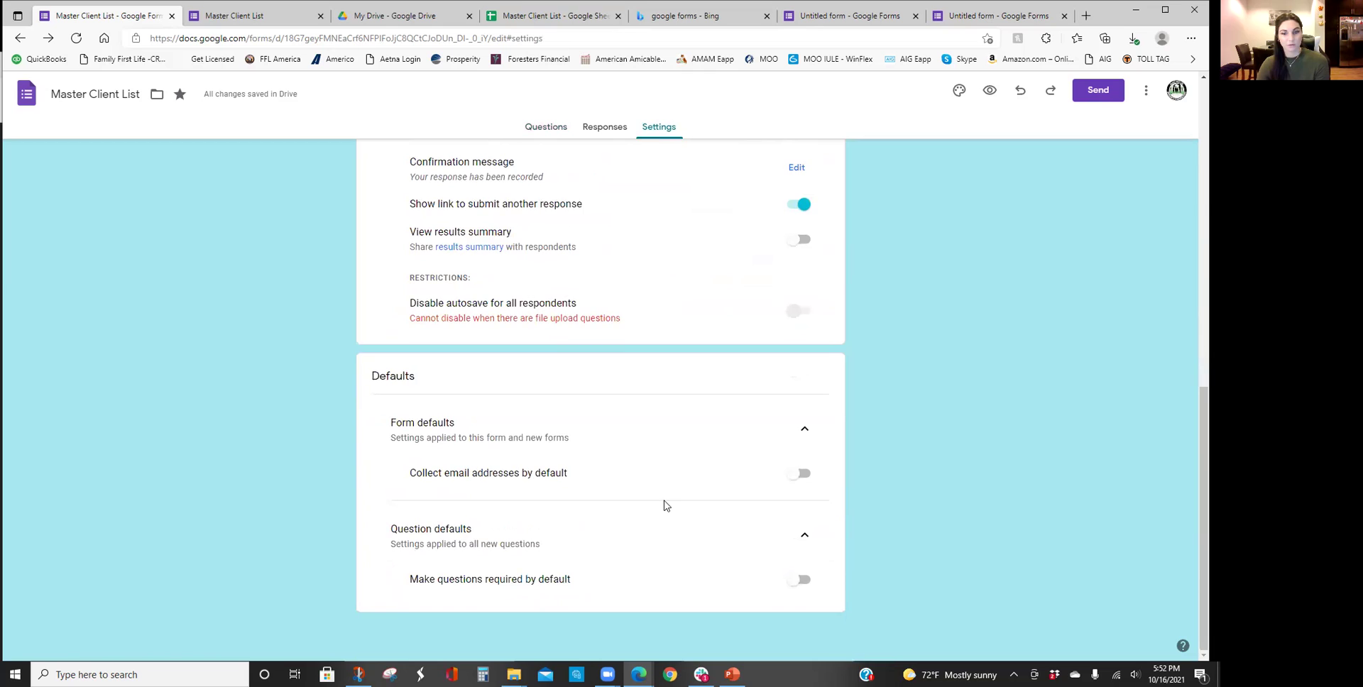
pyautogui.scroll(10, 682, 508)
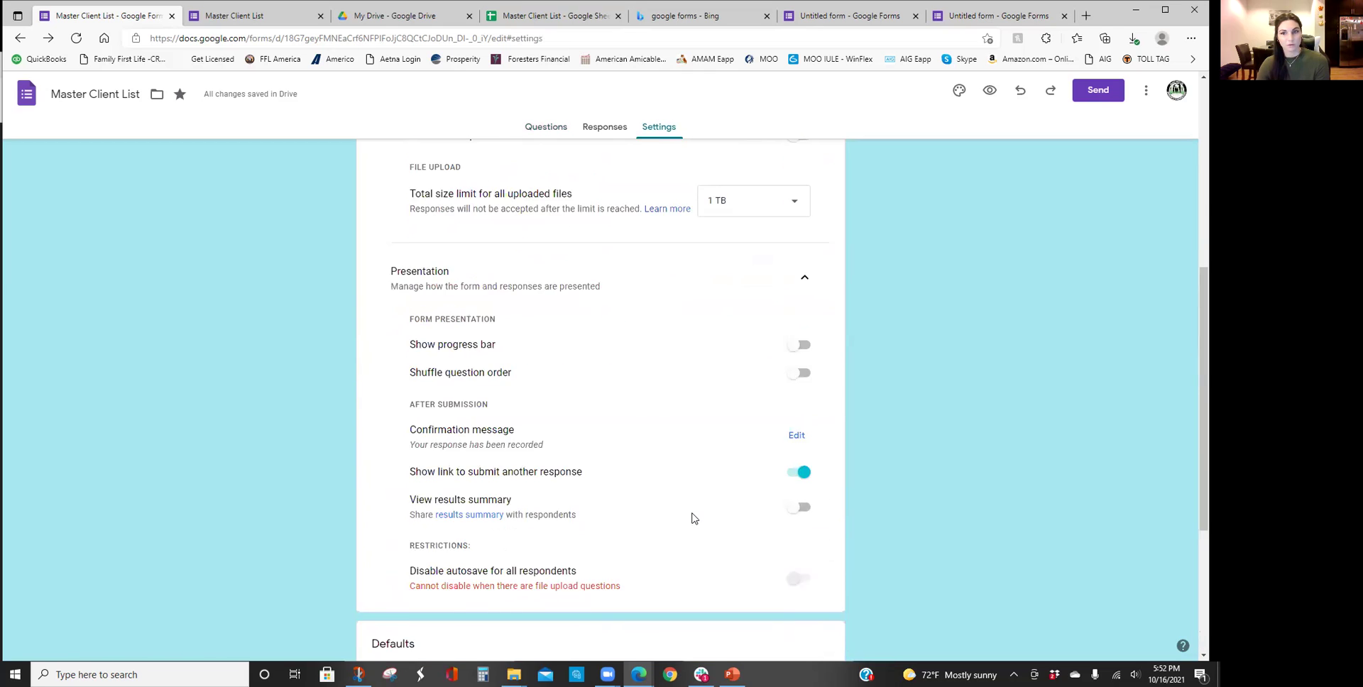
# - Return to the form's questions and look over the first few entries from Client Full Name
pyautogui.click(545, 131)
pyautogui.scroll(-4, 1017, 447)
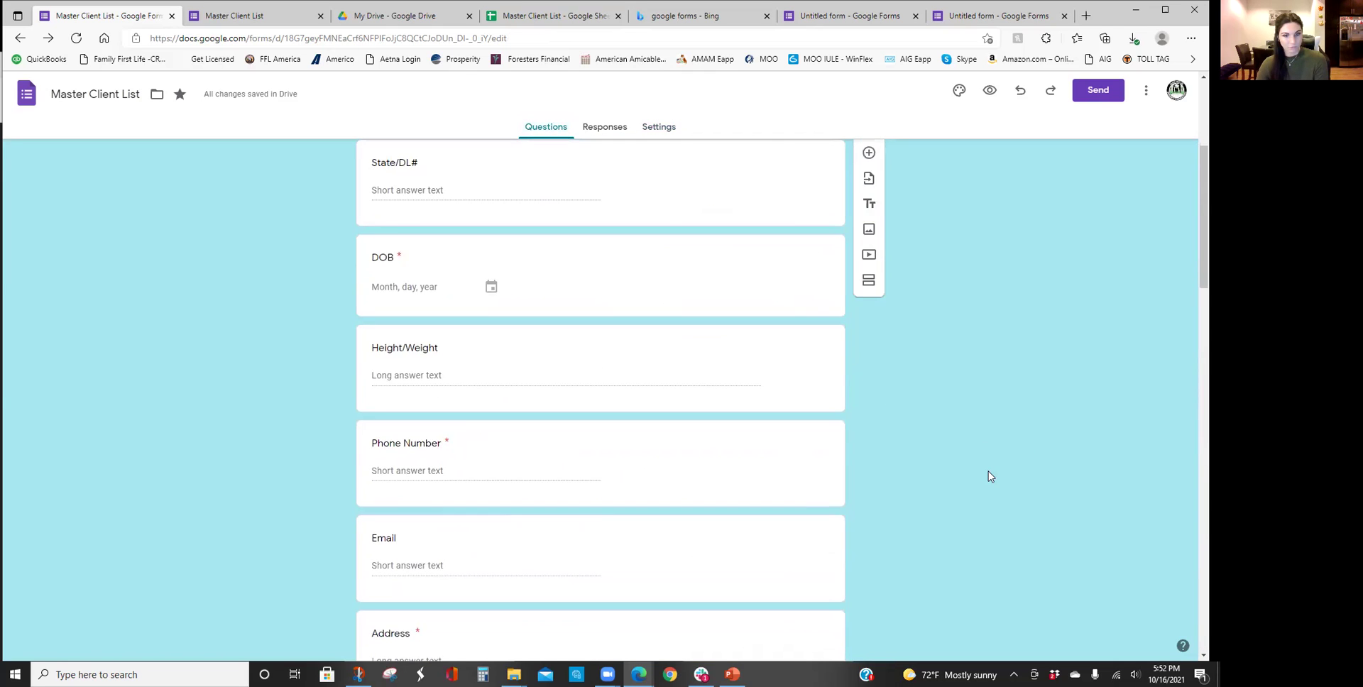
pyautogui.scroll(4, 990, 476)
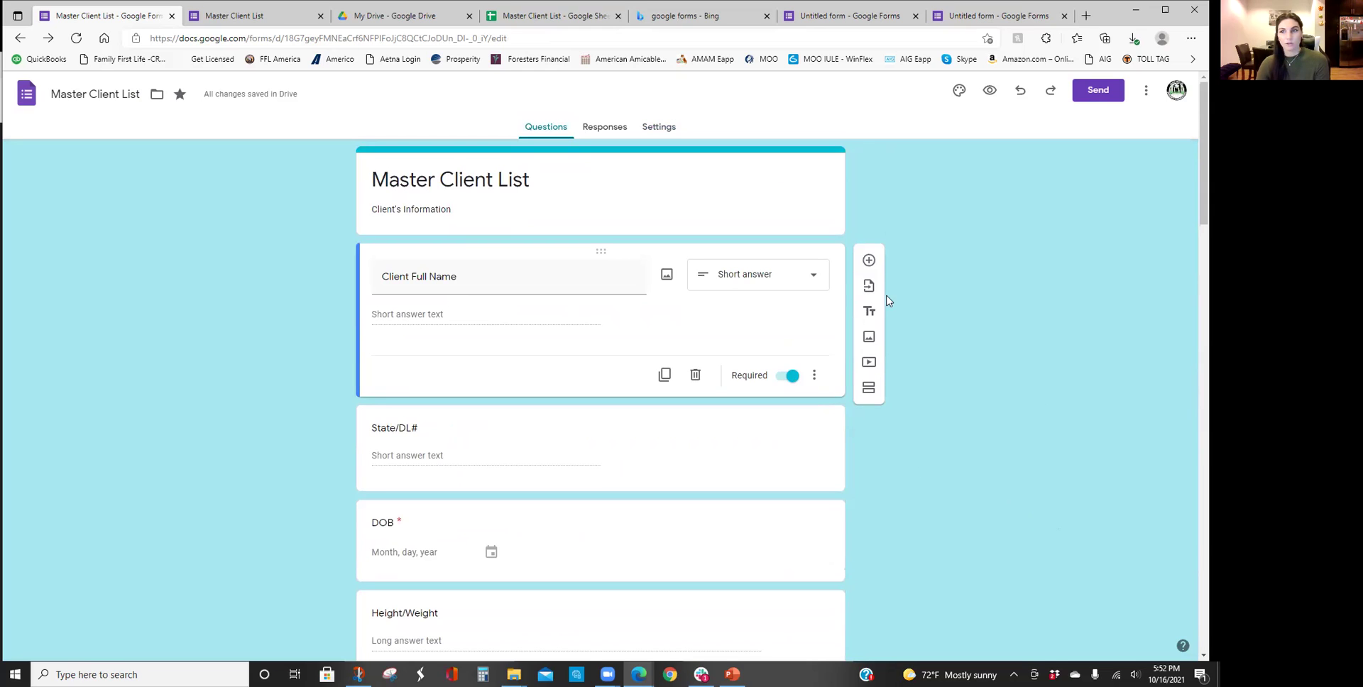
# - Start sending the form by email and enter the recipient's email address from the suggested contacts
pyautogui.click(1101, 92)
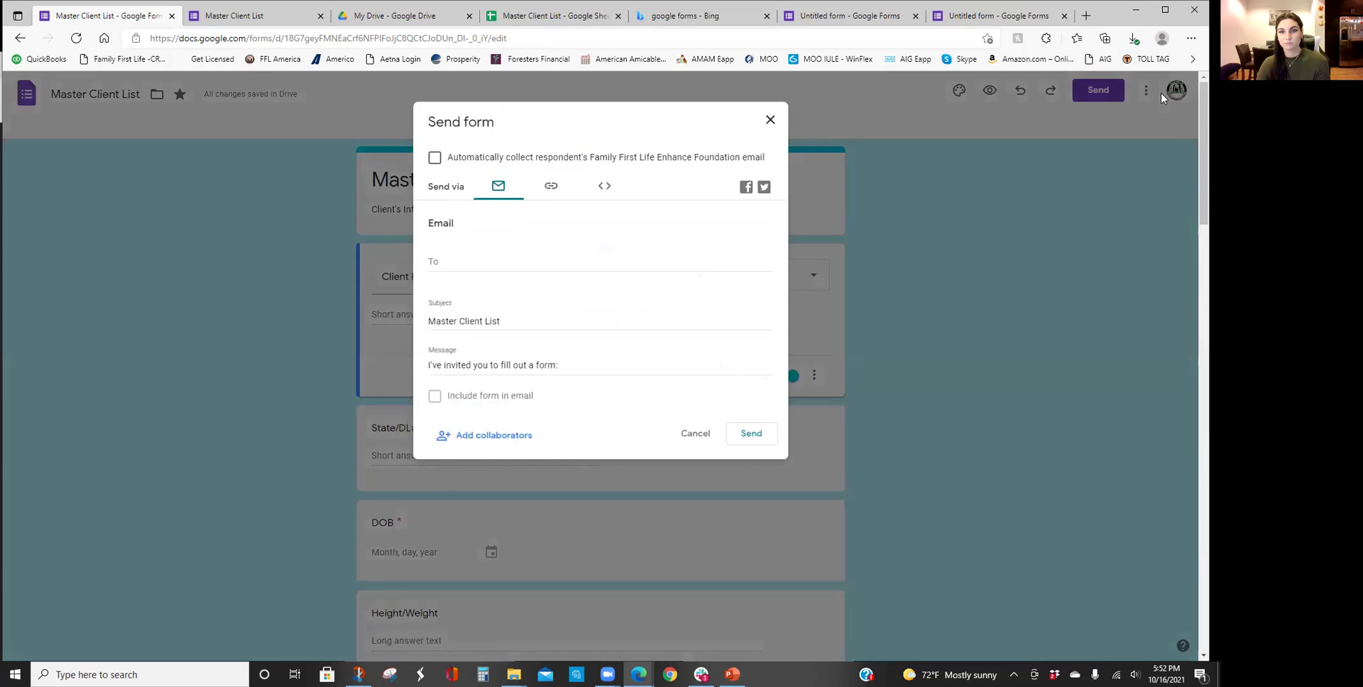
pyautogui.click(457, 257)
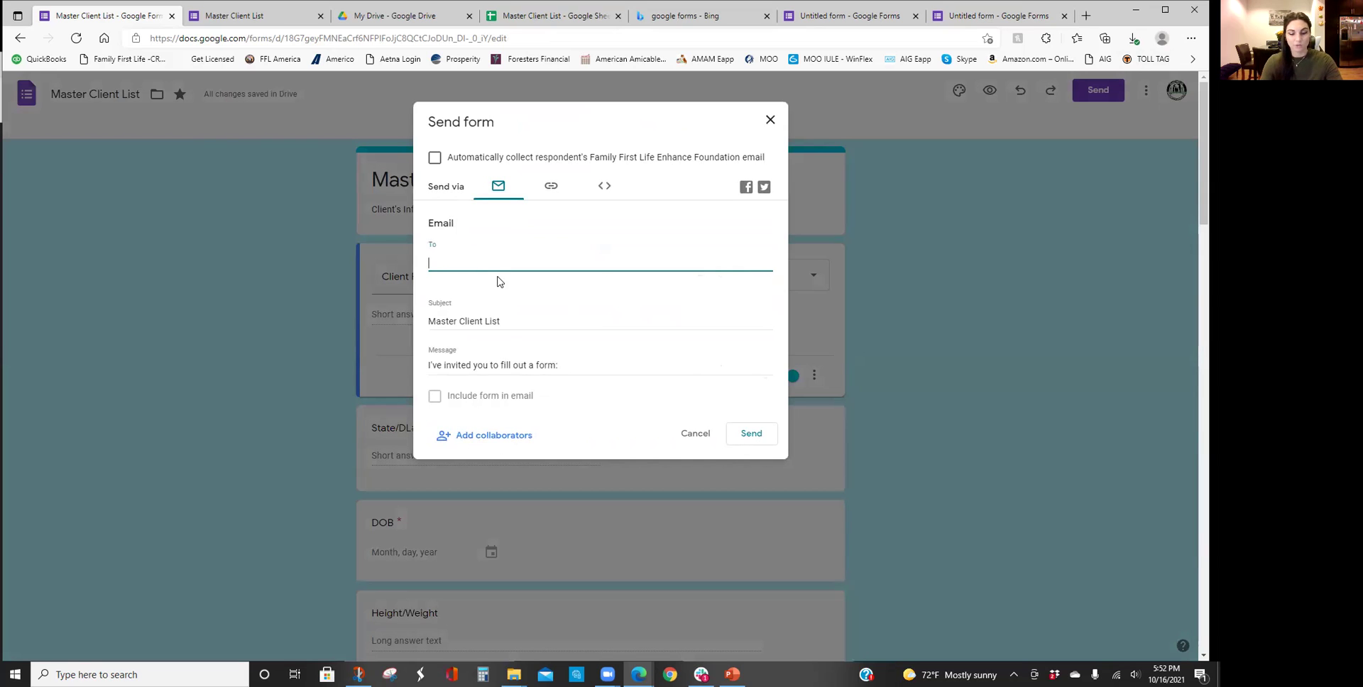
pyautogui.write('mikala')
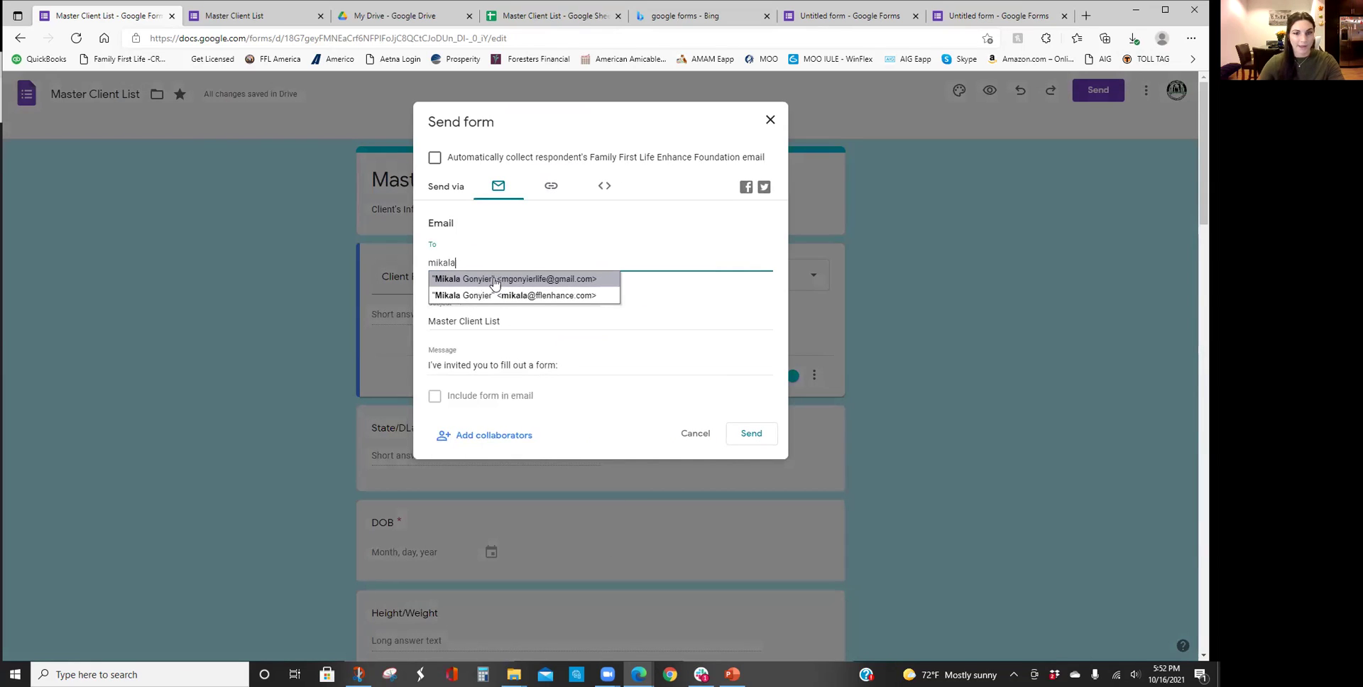
pyautogui.click(537, 296)
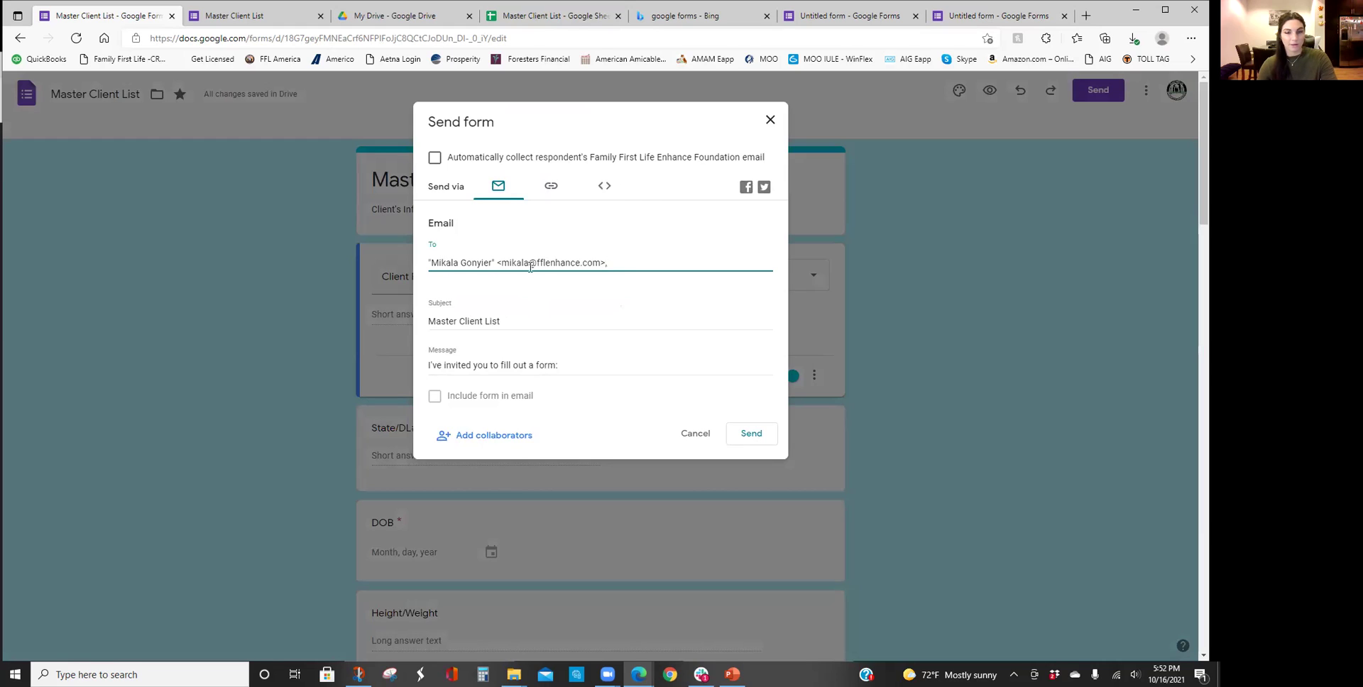
# - Email the form invitation with the subject Master Client List and the default message, leaving the form itself out of the email
pyautogui.scroll(-1, 536, 319)
pyautogui.click(525, 325)
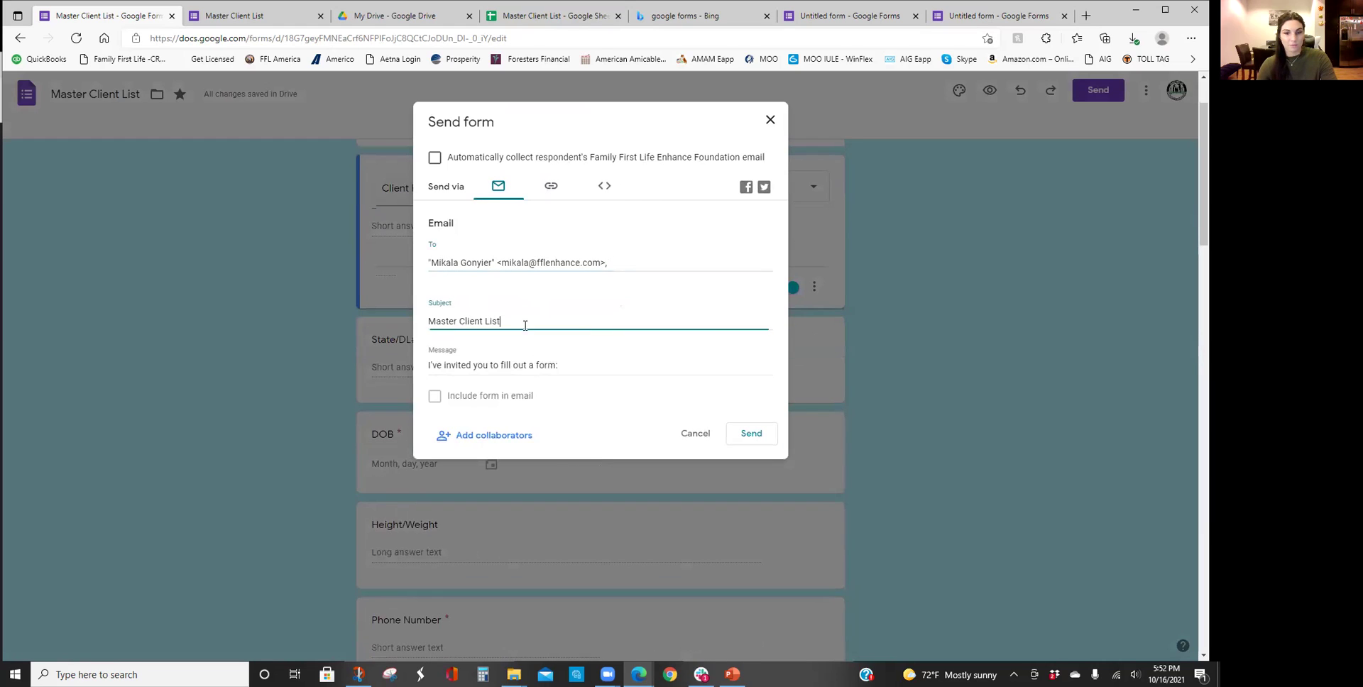
pyautogui.click(436, 402)
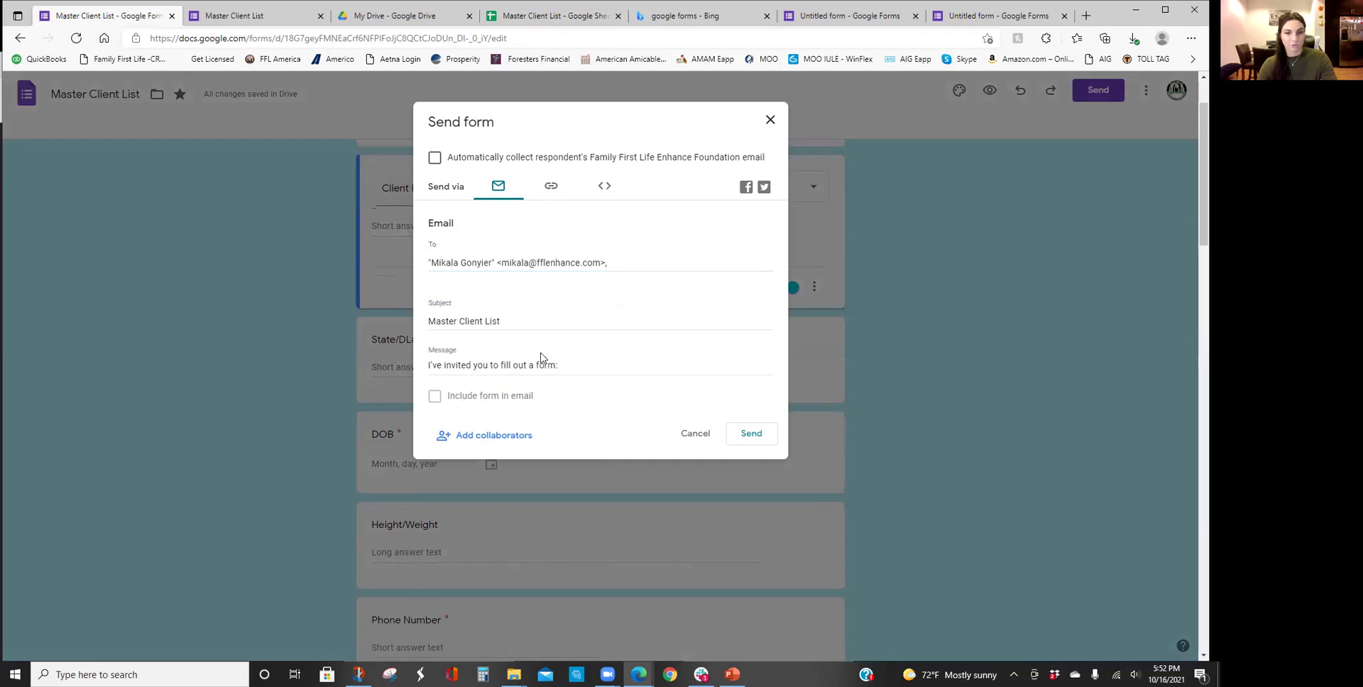
pyautogui.click(582, 365)
pyautogui.click(432, 401)
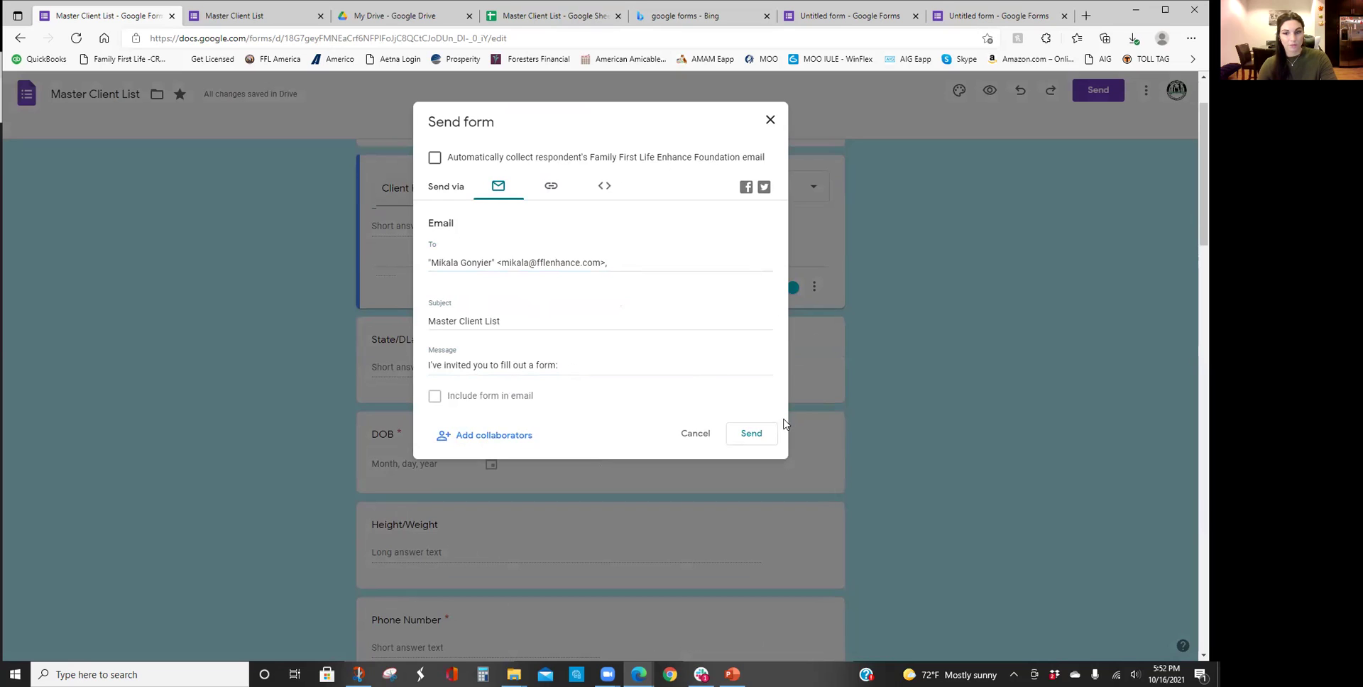
pyautogui.click(755, 433)
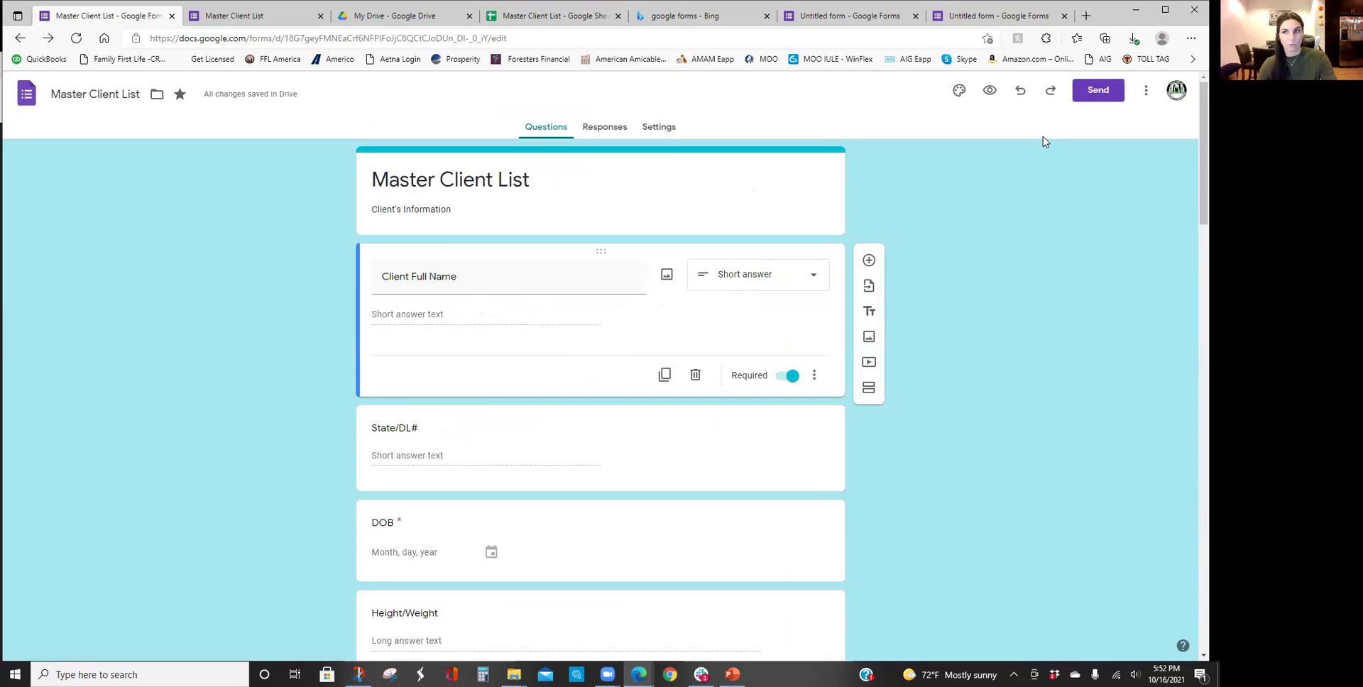
# - Copy the form's shortened link from the sending options and leave without sending
pyautogui.click(1098, 90)
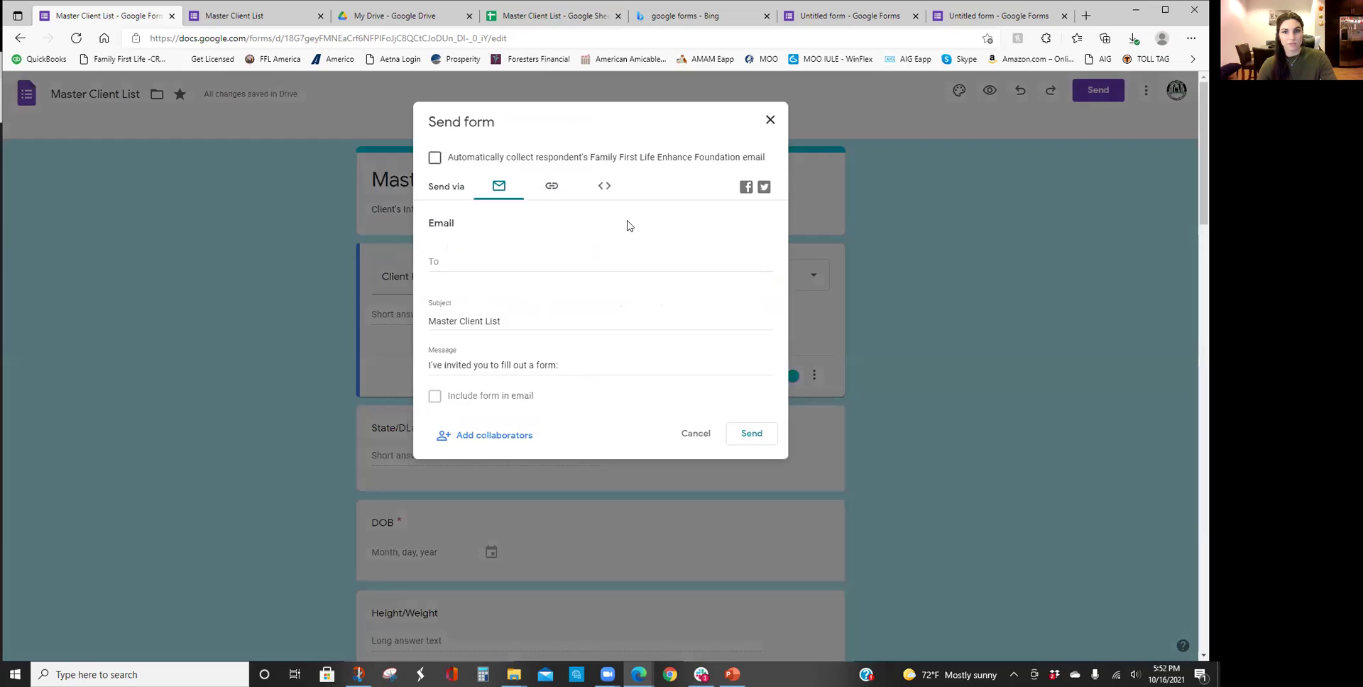
pyautogui.click(551, 186)
pyautogui.click(452, 266)
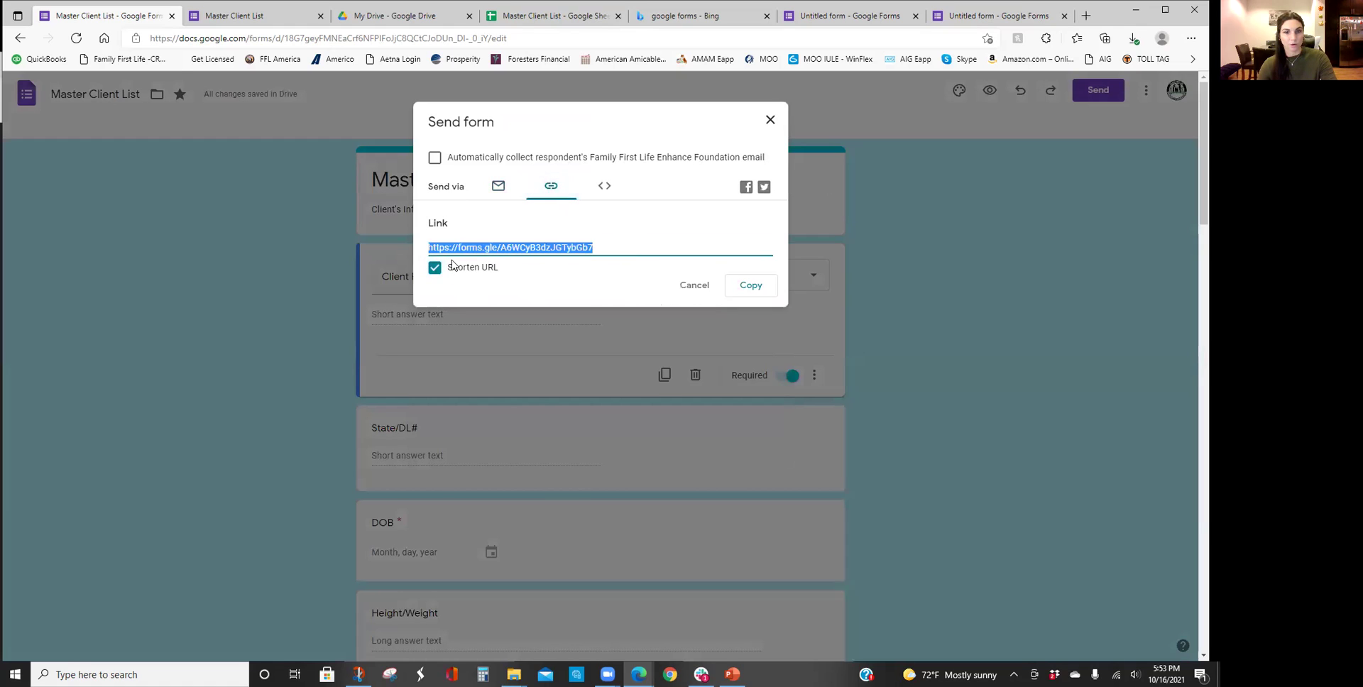
pyautogui.rightClick(512, 248)
pyautogui.click(561, 264)
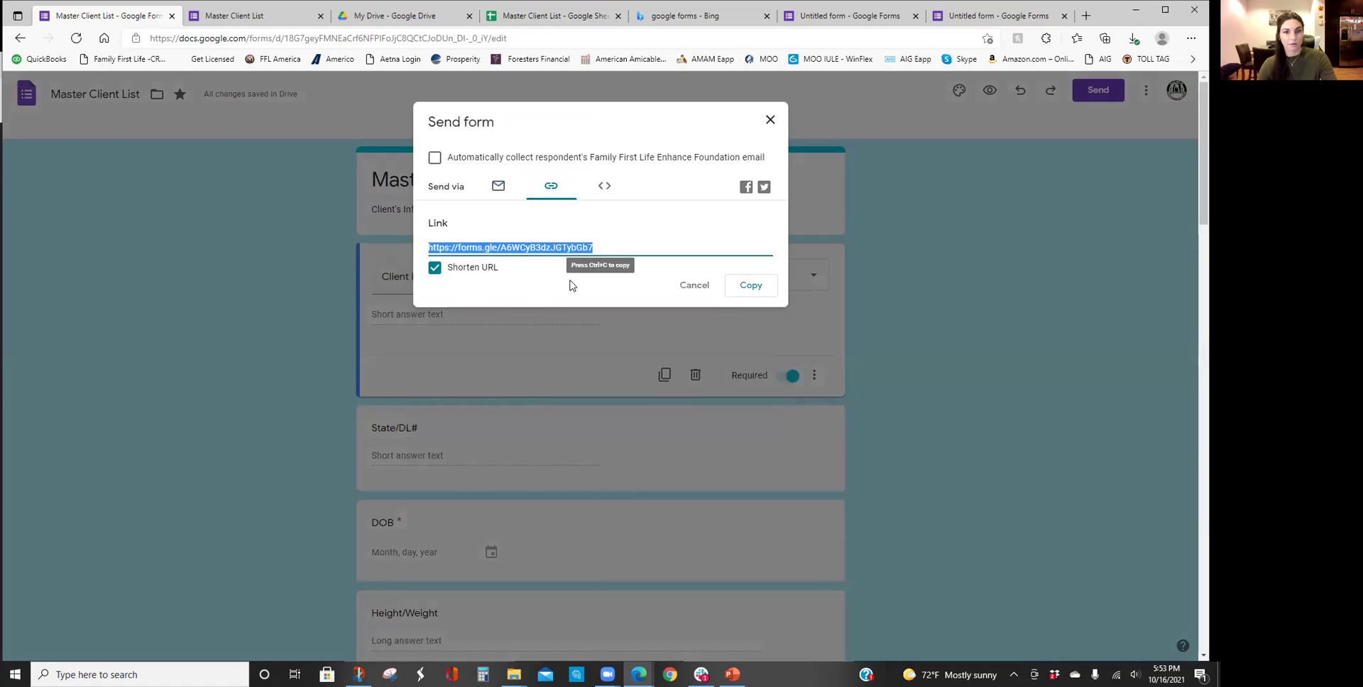
pyautogui.click(698, 287)
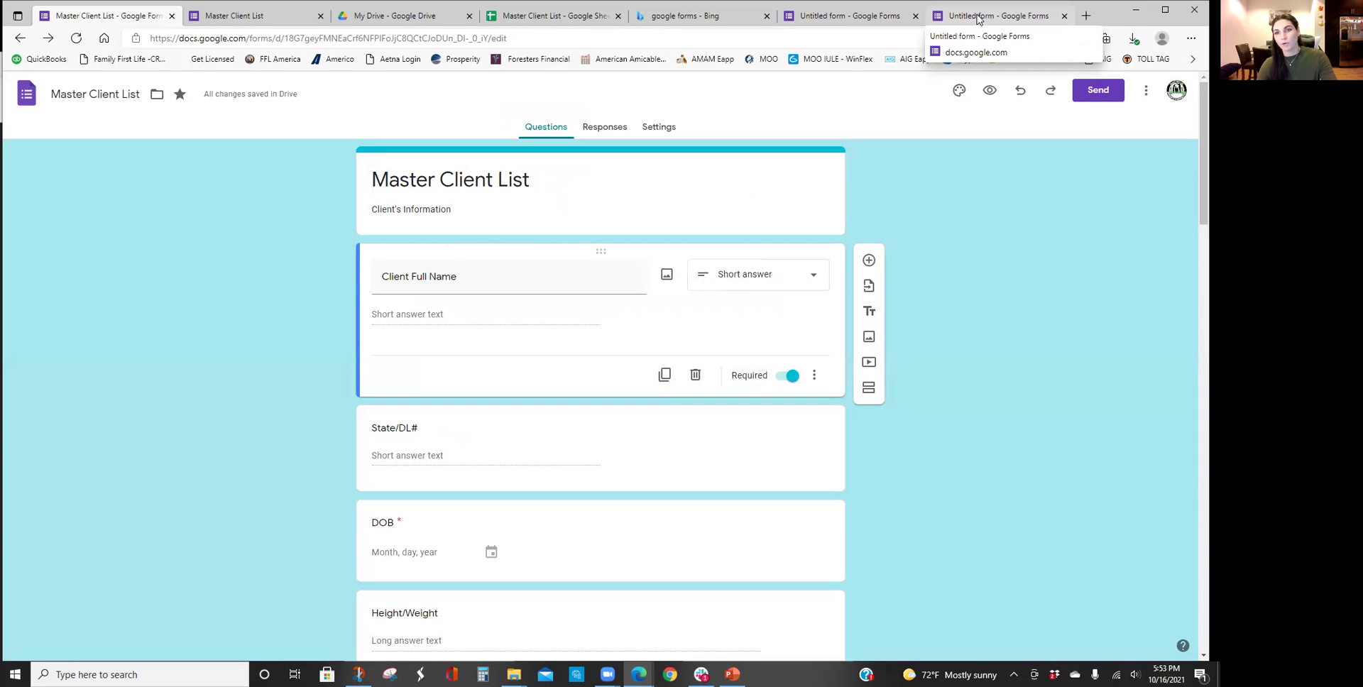
# - Open the copied form link in a new browser tab
pyautogui.click(971, 20)
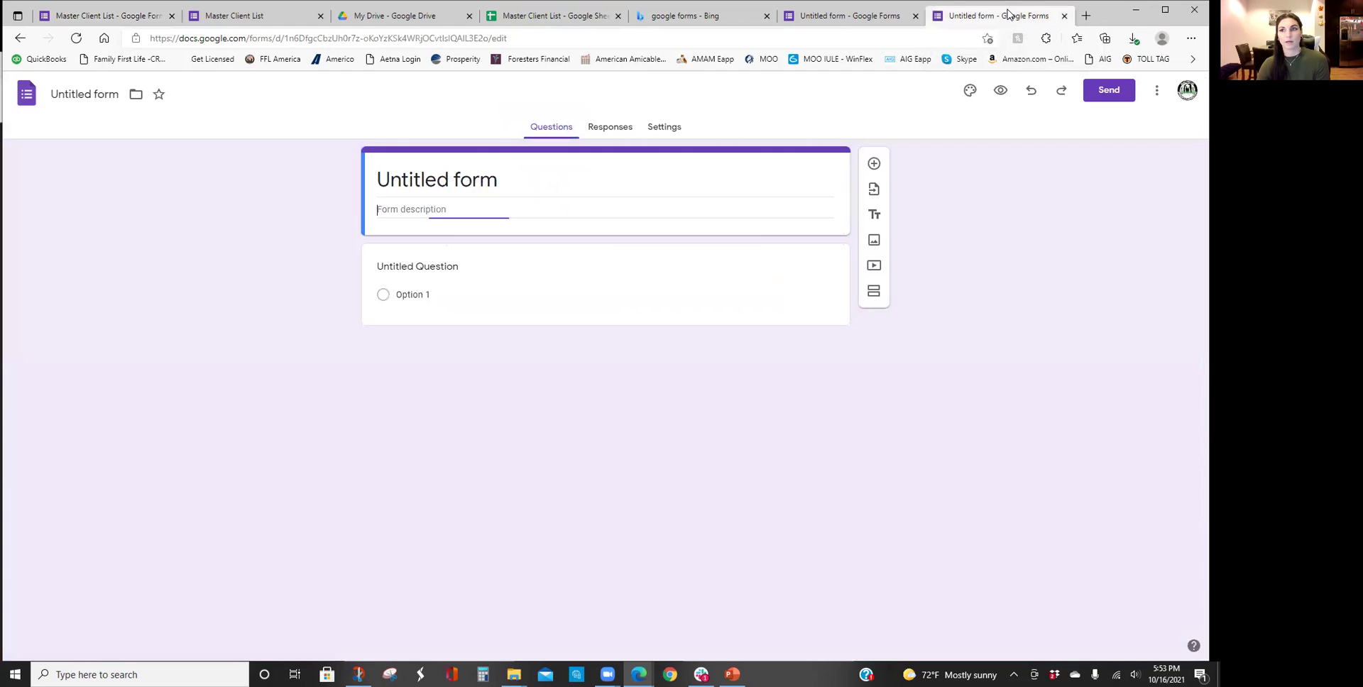
pyautogui.click(1086, 16)
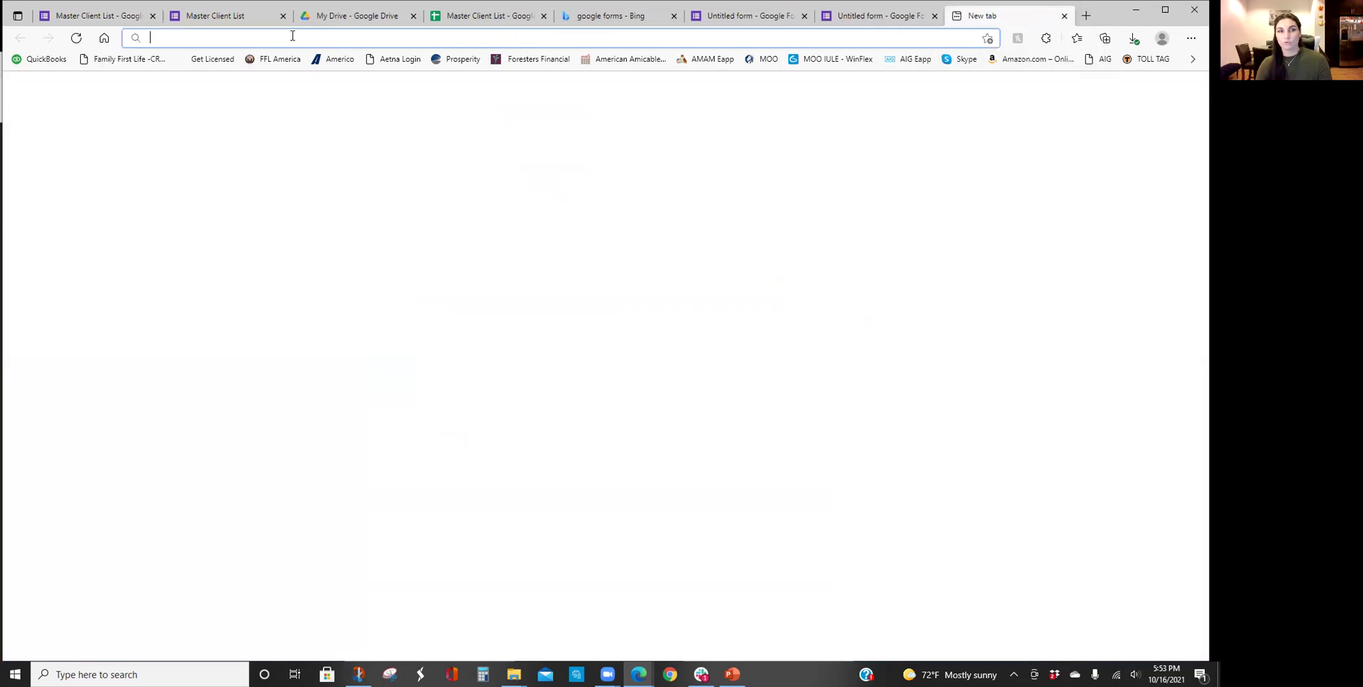
pyautogui.rightClick(291, 43)
pyautogui.click(346, 164)
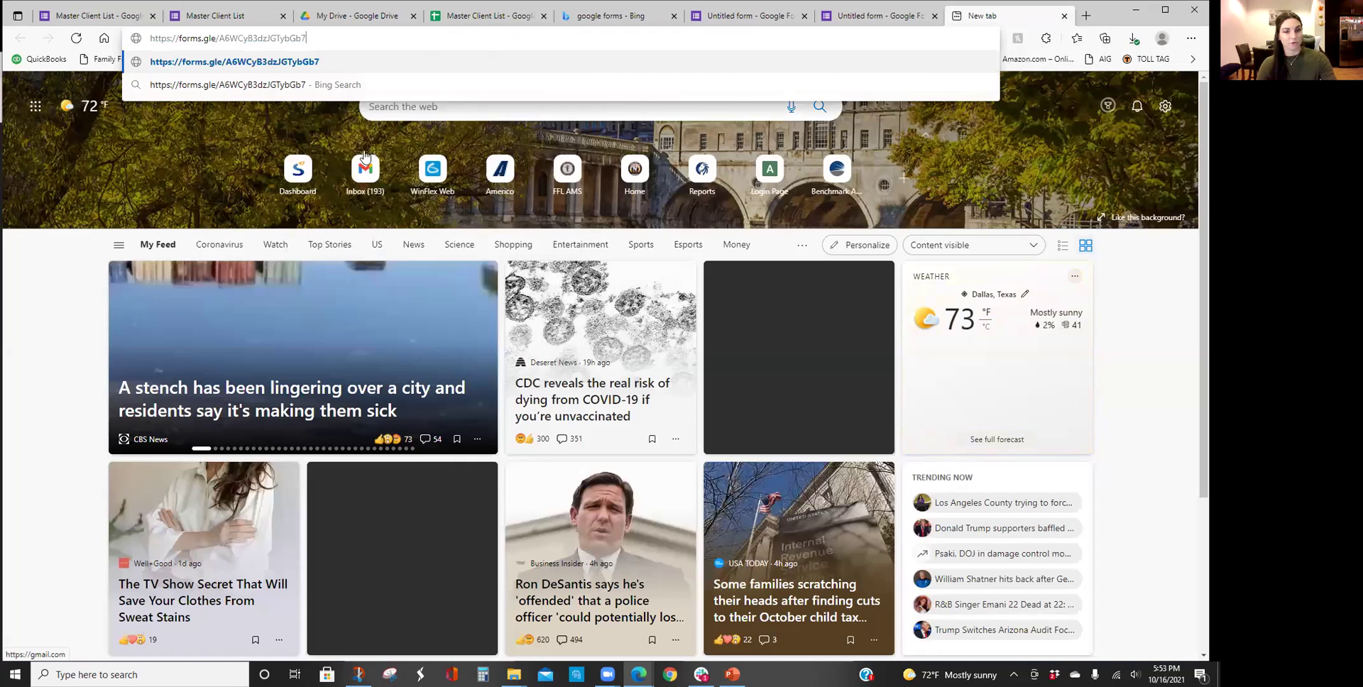
pyautogui.press('Return')
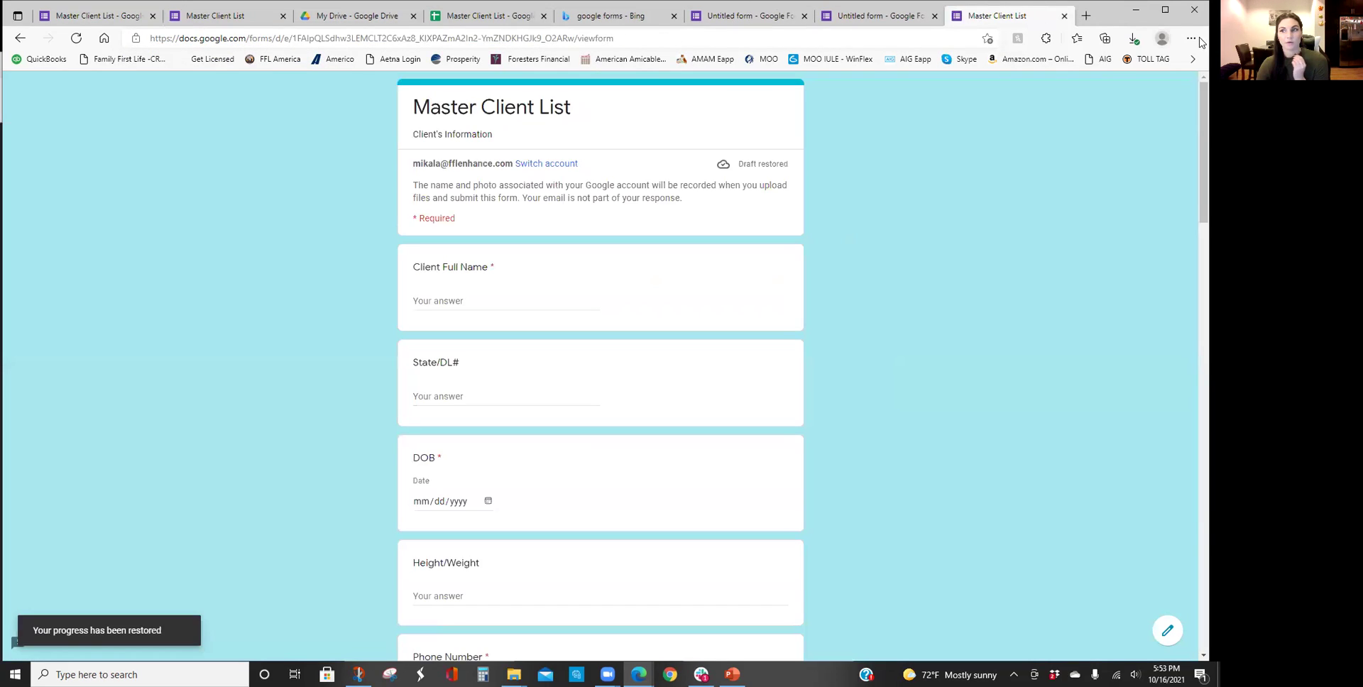
# - Save the form page as a favorite named Master Client List in the Favorites bar folder
pyautogui.click(1191, 38)
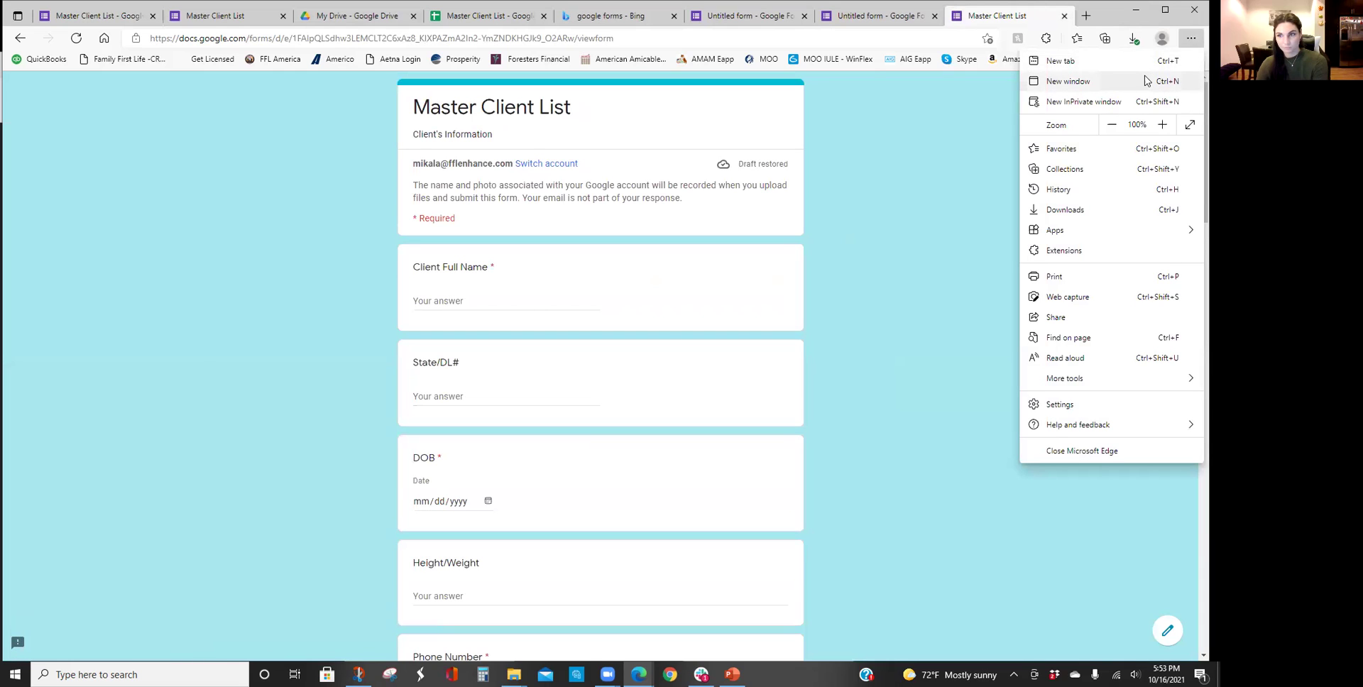
pyautogui.click(986, 39)
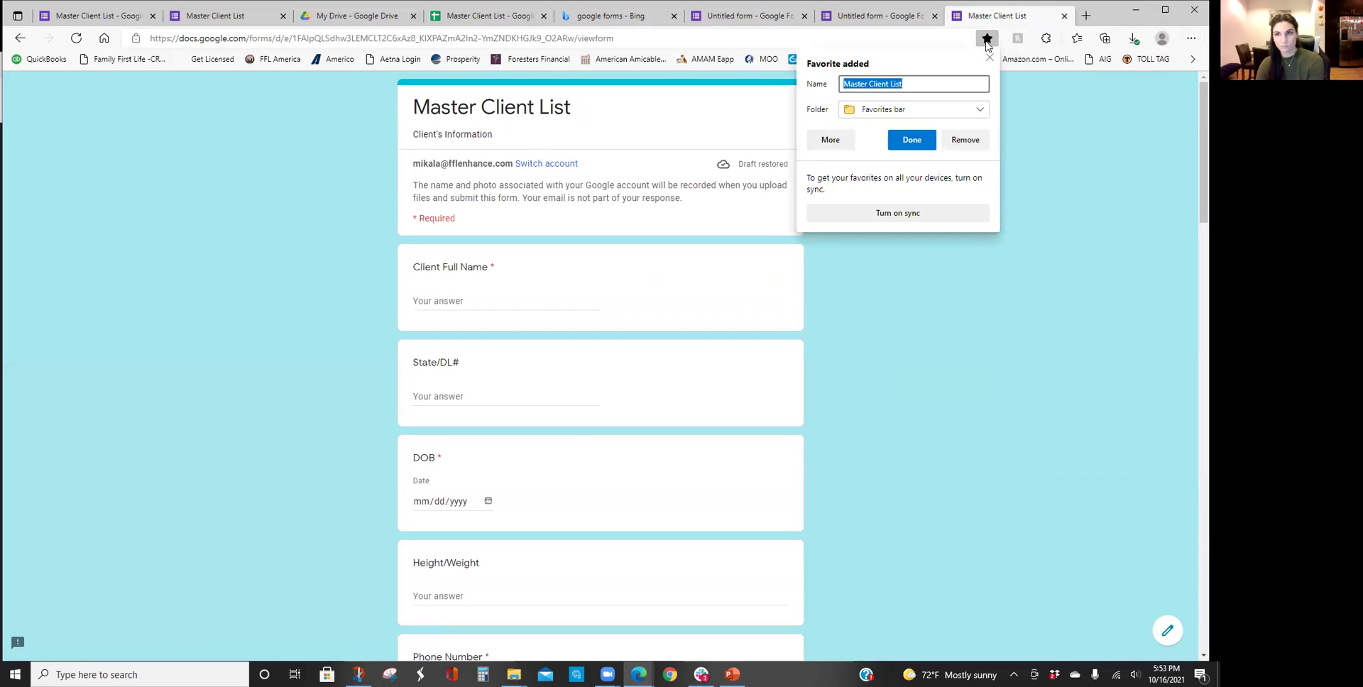
pyautogui.click(904, 110)
pyautogui.click(886, 128)
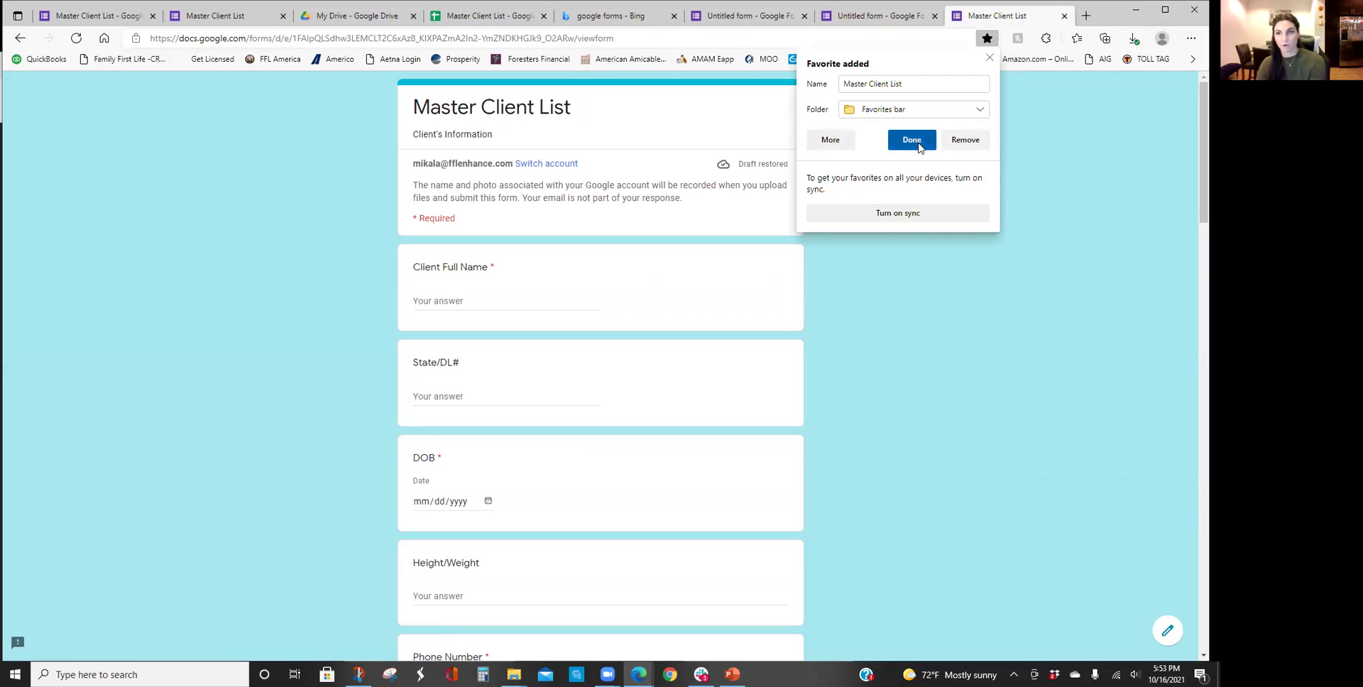
pyautogui.click(916, 142)
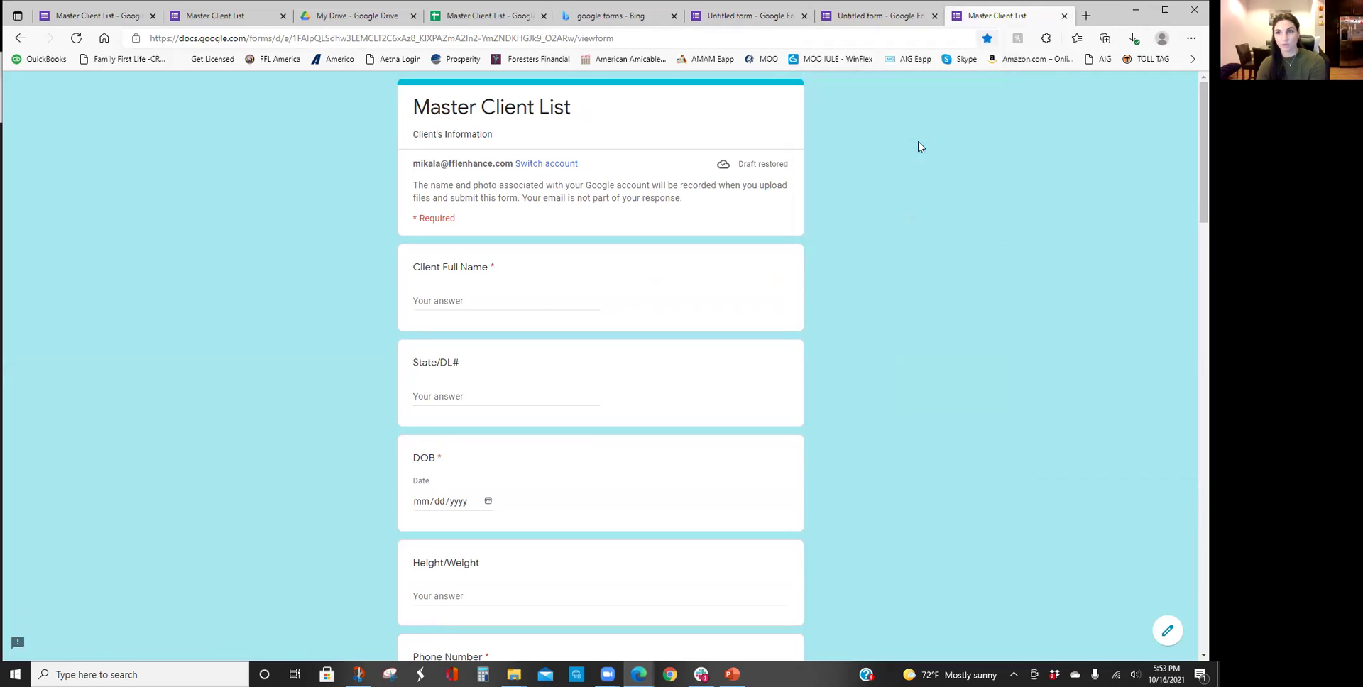
# - Open the form from its saved favorite and look over its blank fields
pyautogui.click(1192, 59)
pyautogui.click(952, 428)
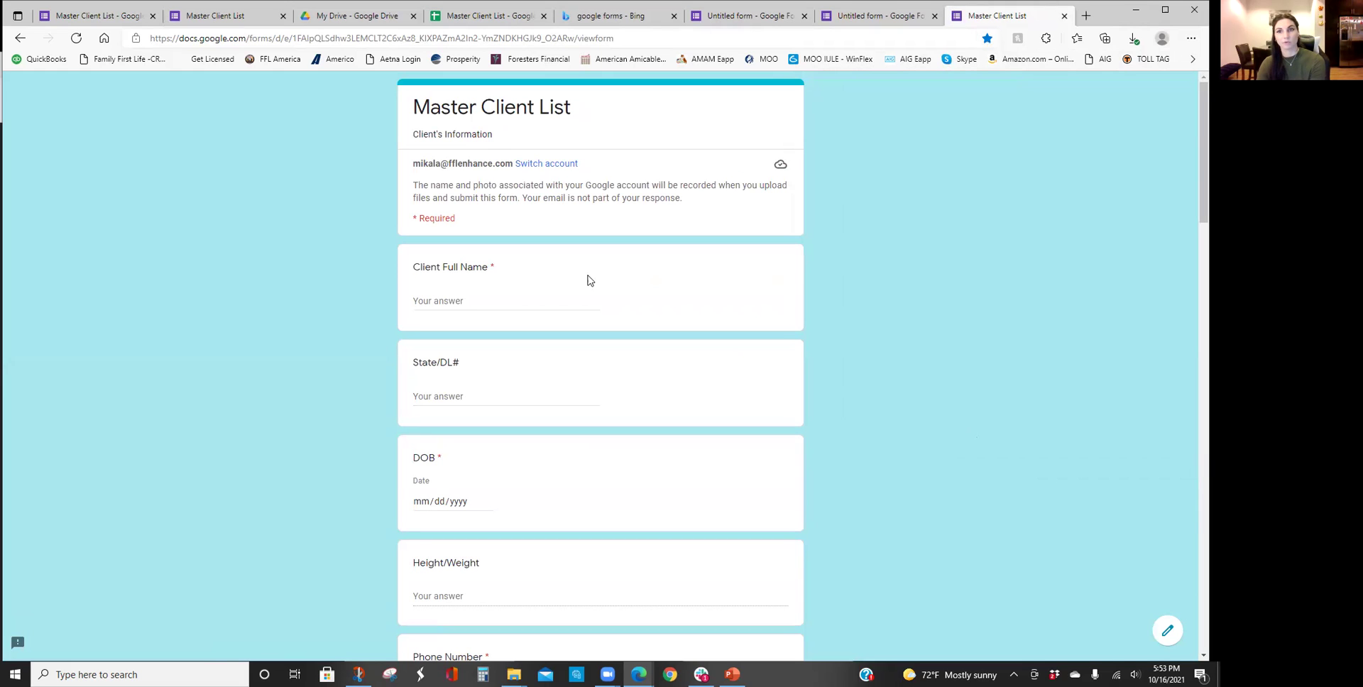
pyautogui.scroll(-10, 590, 344)
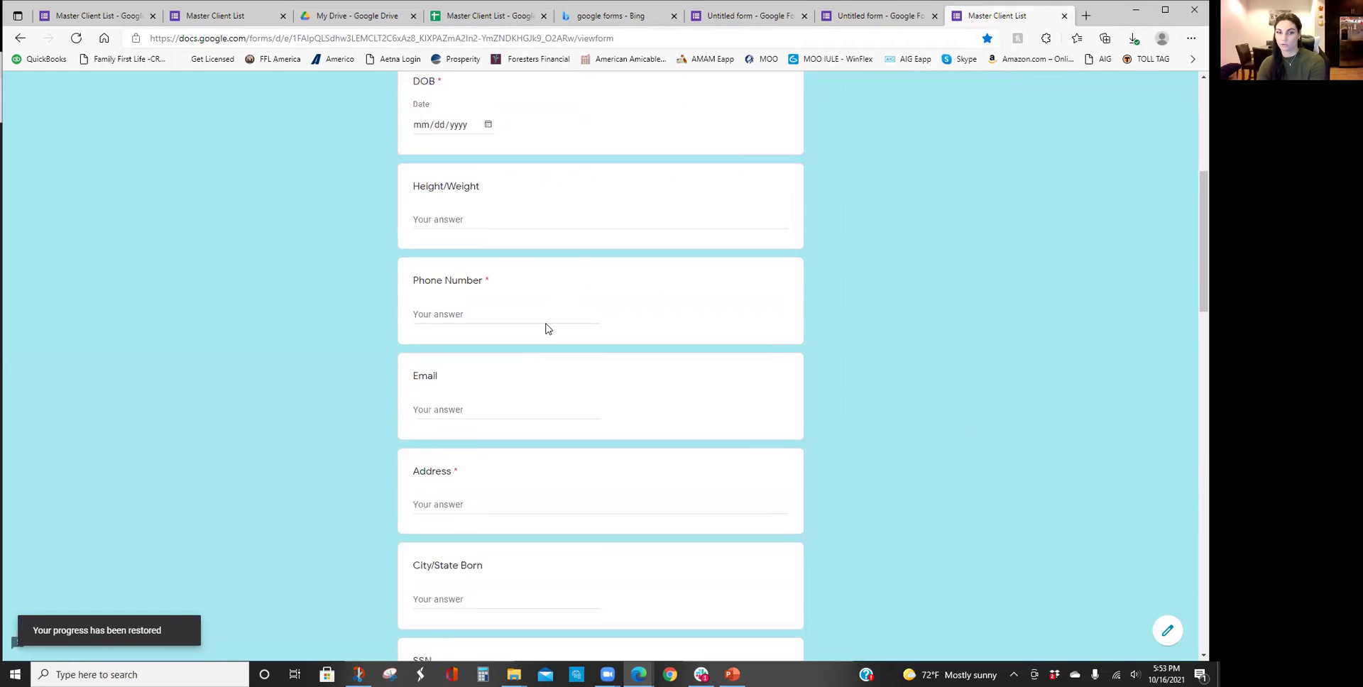
pyautogui.scroll(10, 586, 349)
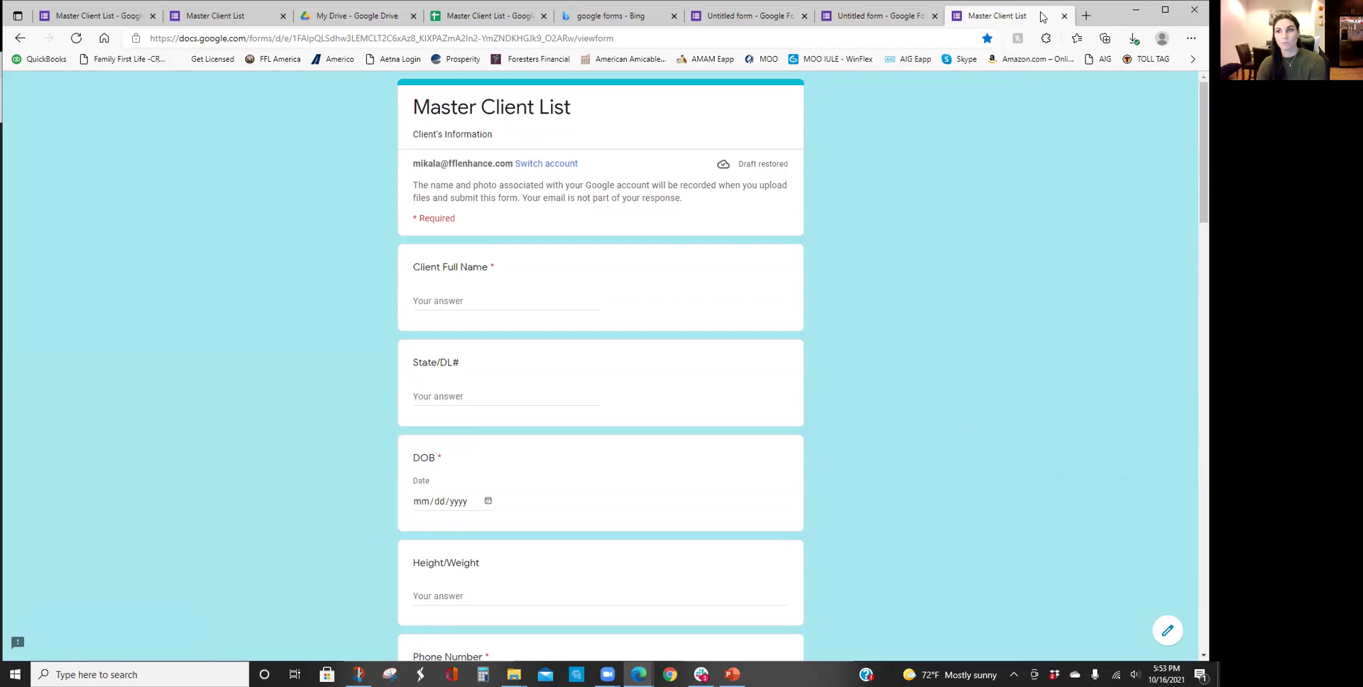
# - Close the blank client form, both untitled forms and the Bing search page
pyautogui.click(1064, 16)
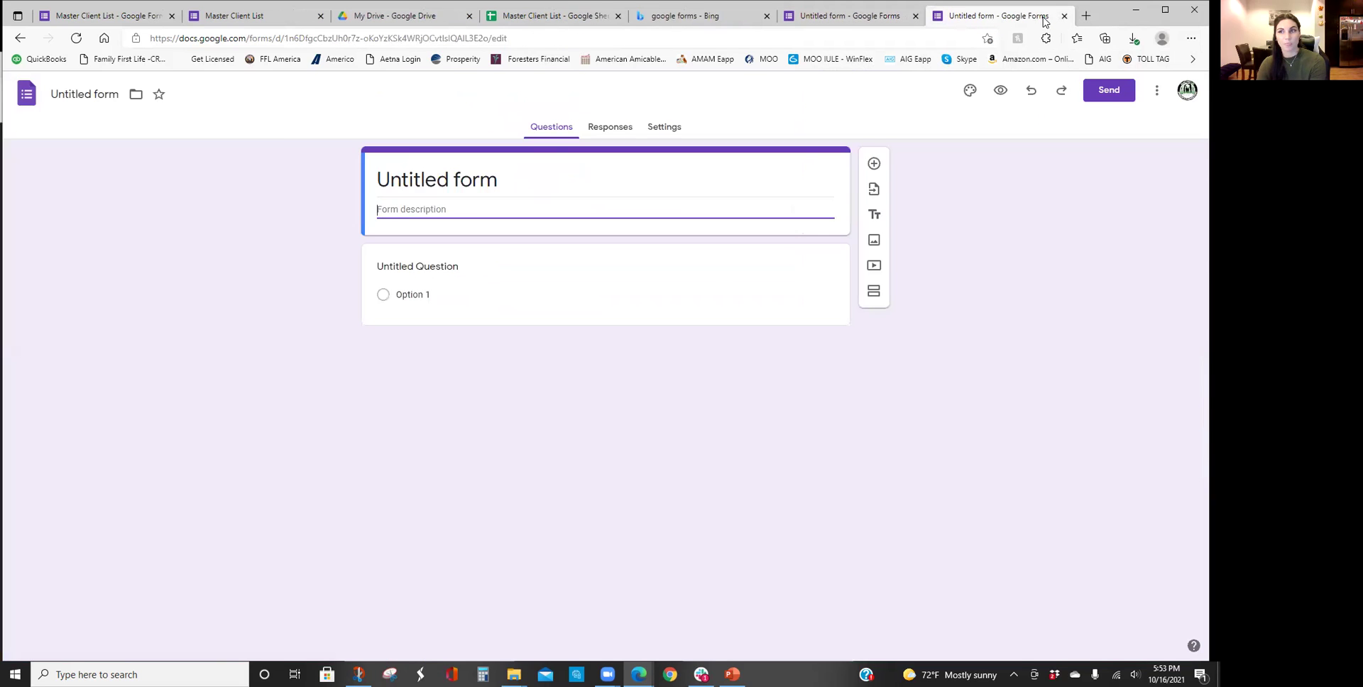
pyautogui.click(1064, 16)
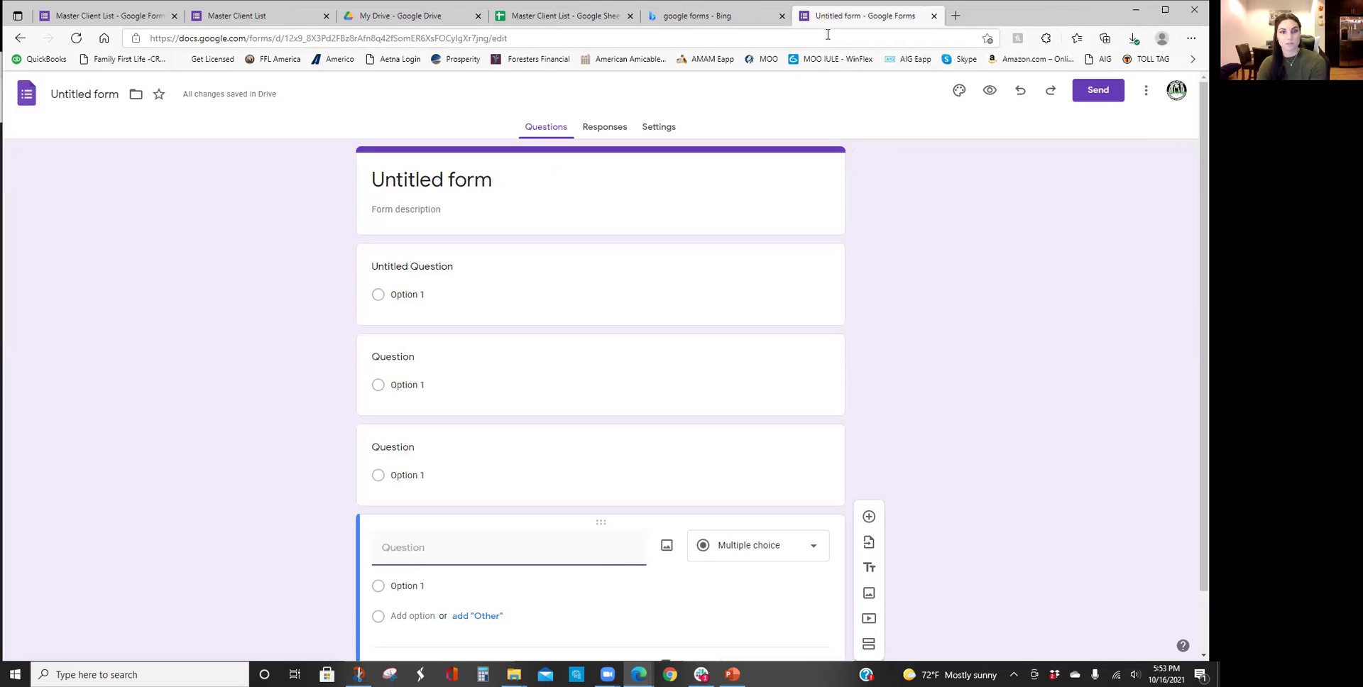
pyautogui.click(934, 15)
pyautogui.click(782, 15)
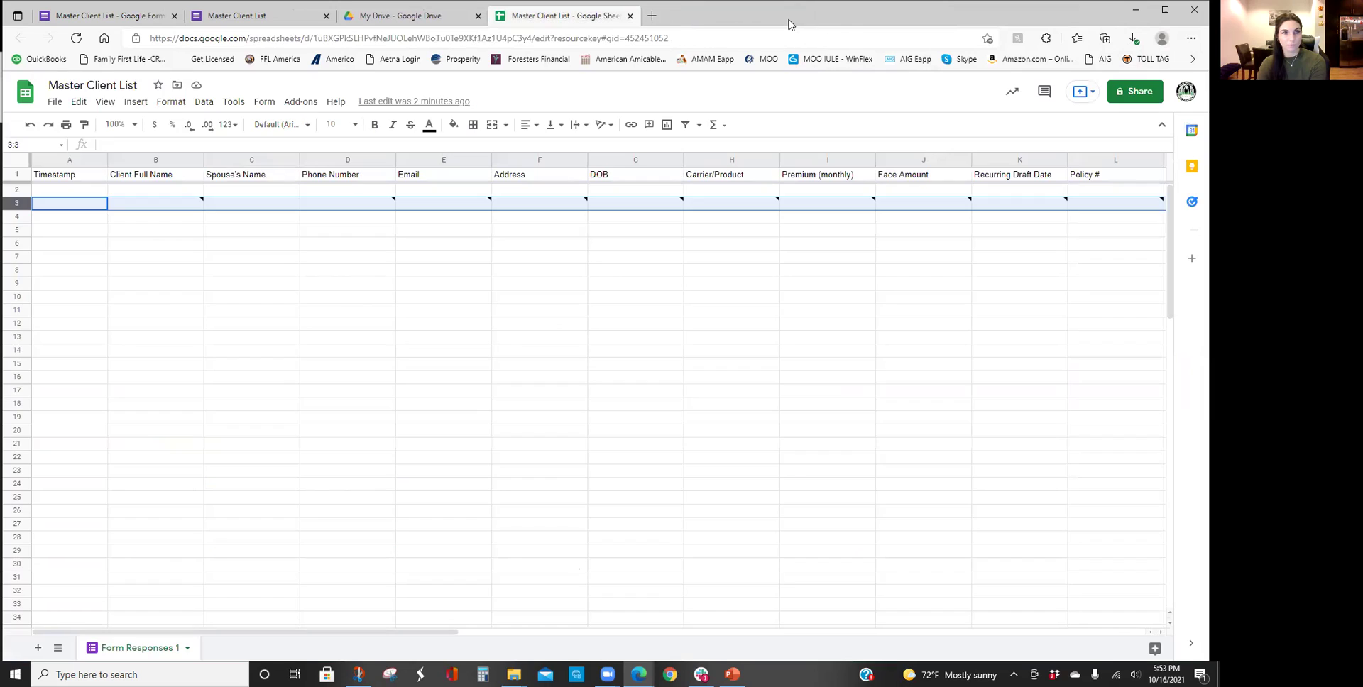
# - Go back through the open Master Client List pages and load a blank copy of the form from its favorite
pyautogui.click(257, 21)
pyautogui.click(113, 20)
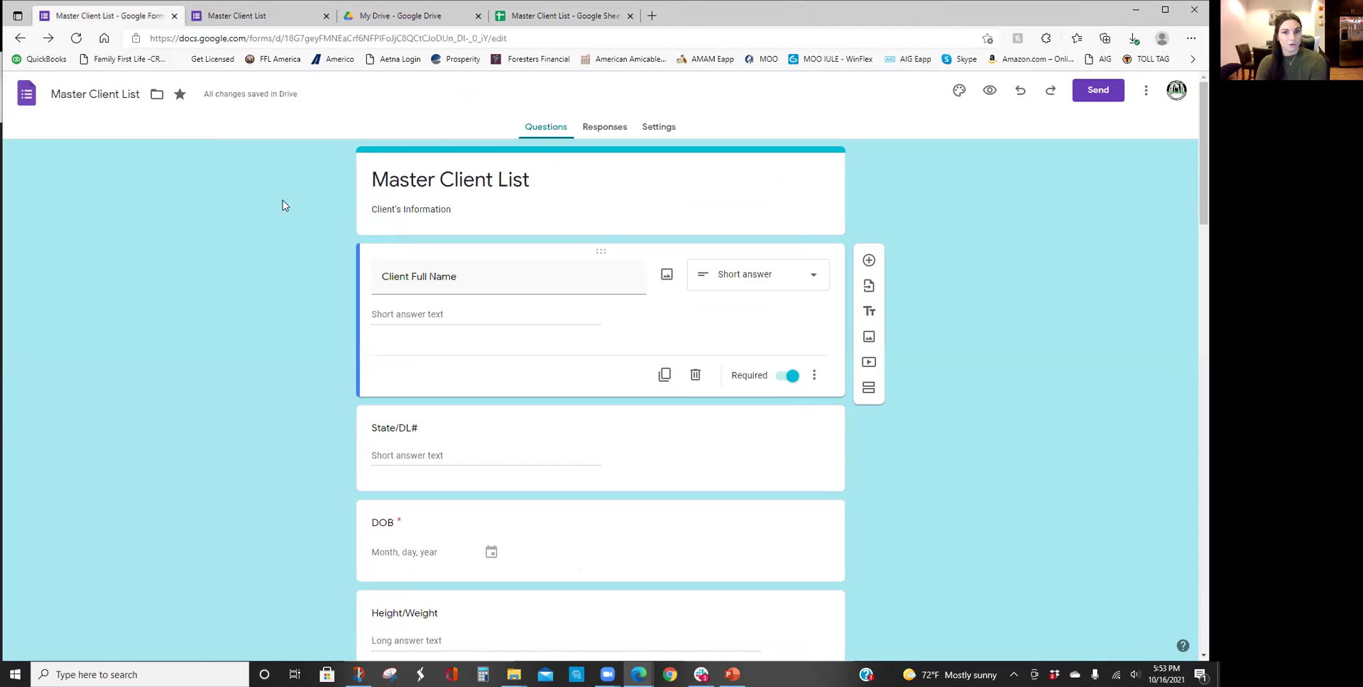
pyautogui.click(266, 20)
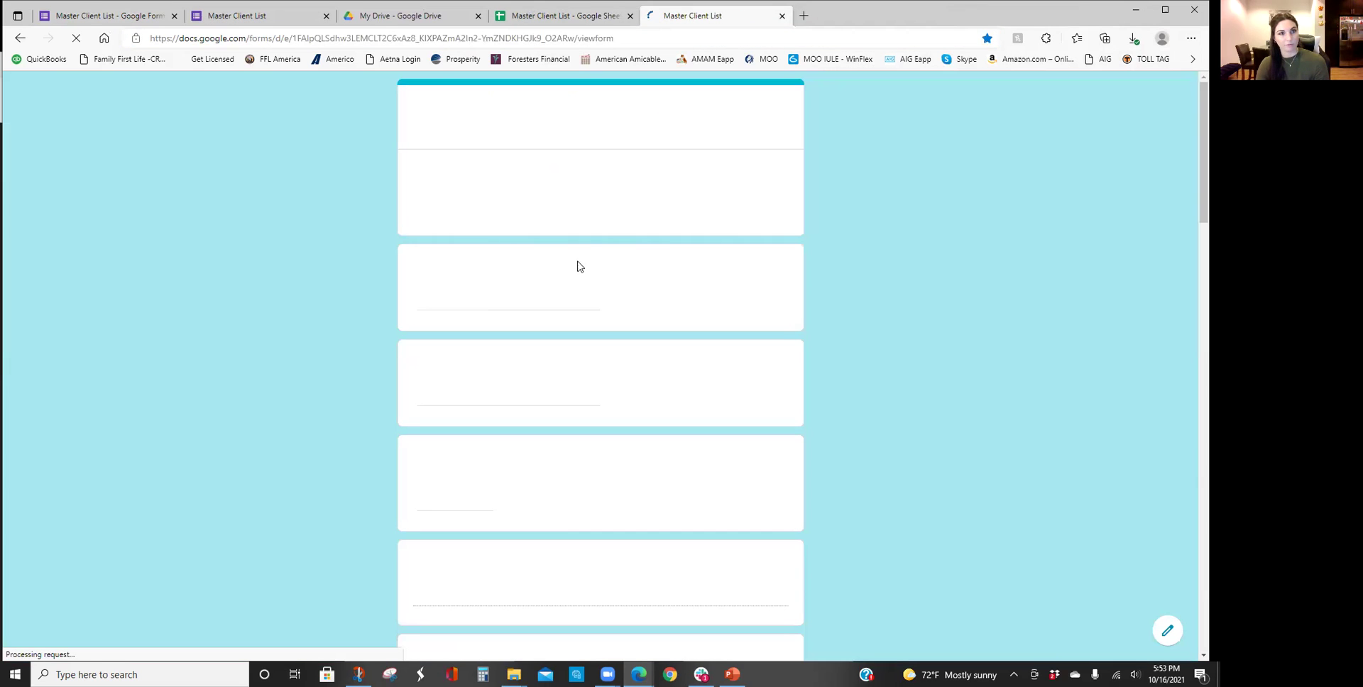
pyautogui.scroll(-1, 465, 447)
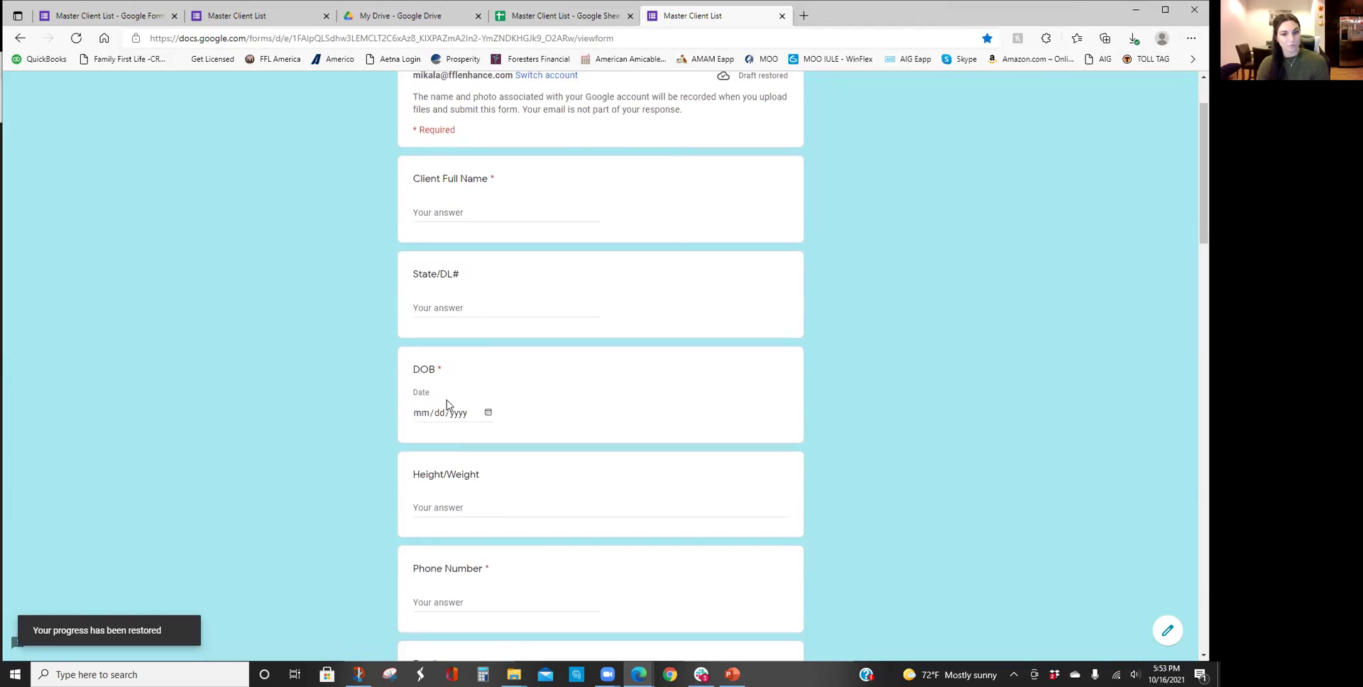
# - Review the filled-in Master Client List response from Client Full Name down to Client Photo
pyautogui.click(260, 16)
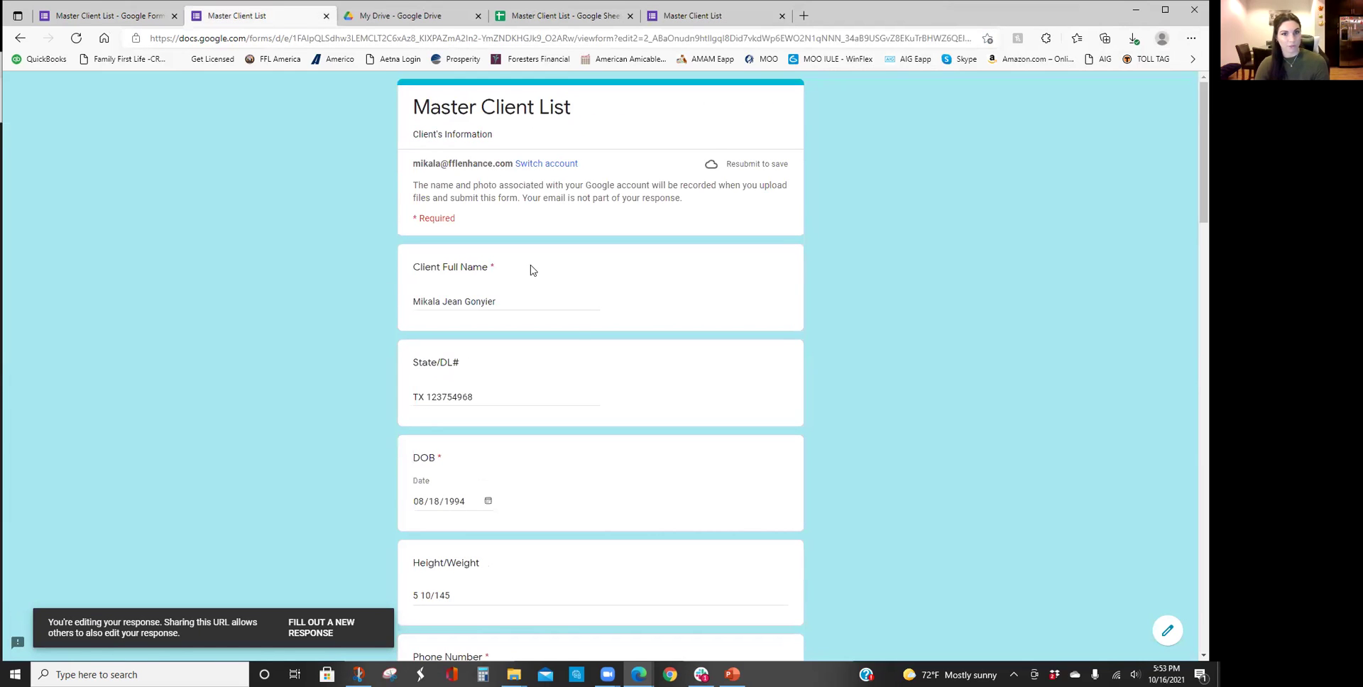
pyautogui.scroll(-13, 389, 294)
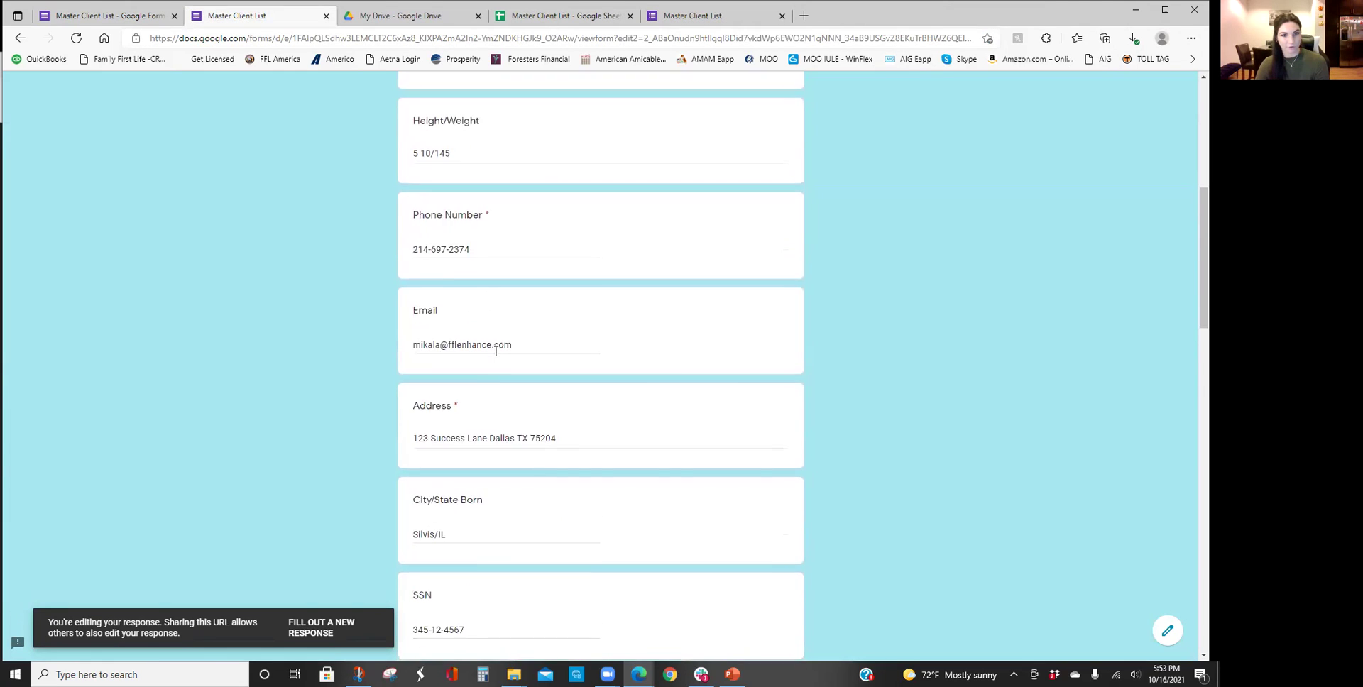
pyautogui.scroll(-10, 489, 365)
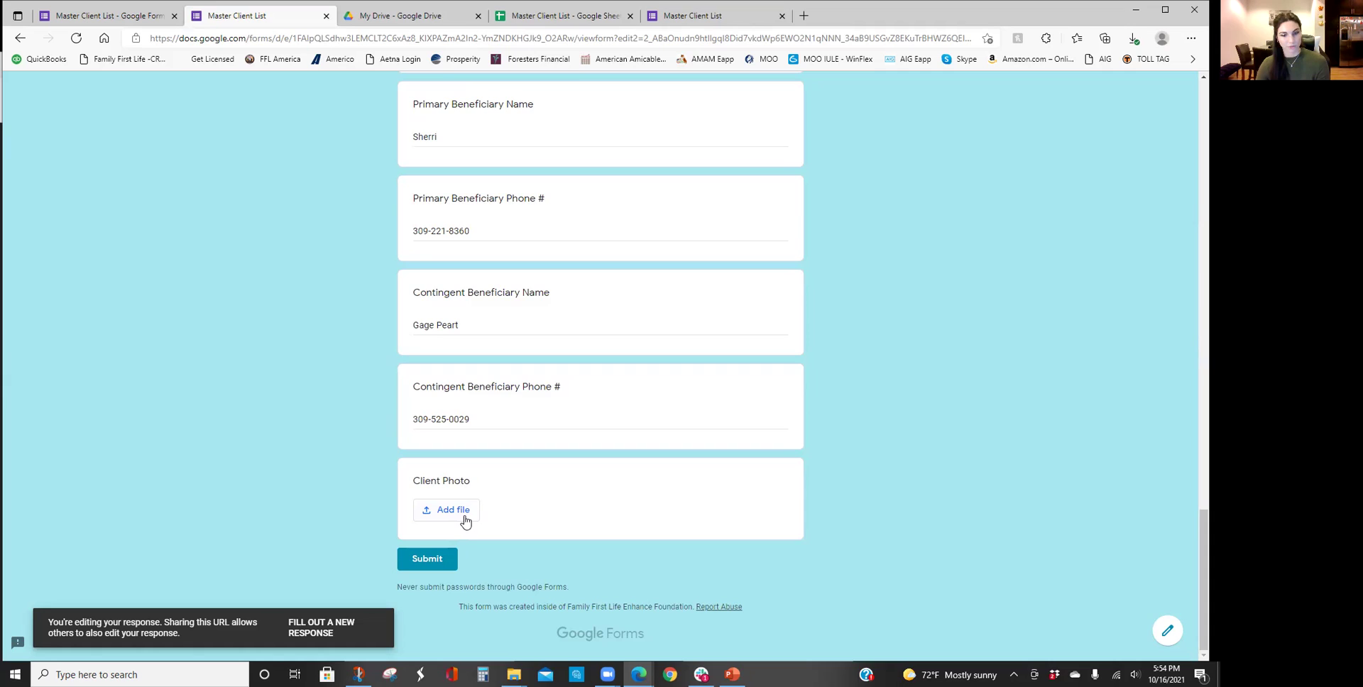
# - Attach IMG_4925.JPG from My Drive as the Client Photo
pyautogui.click(465, 519)
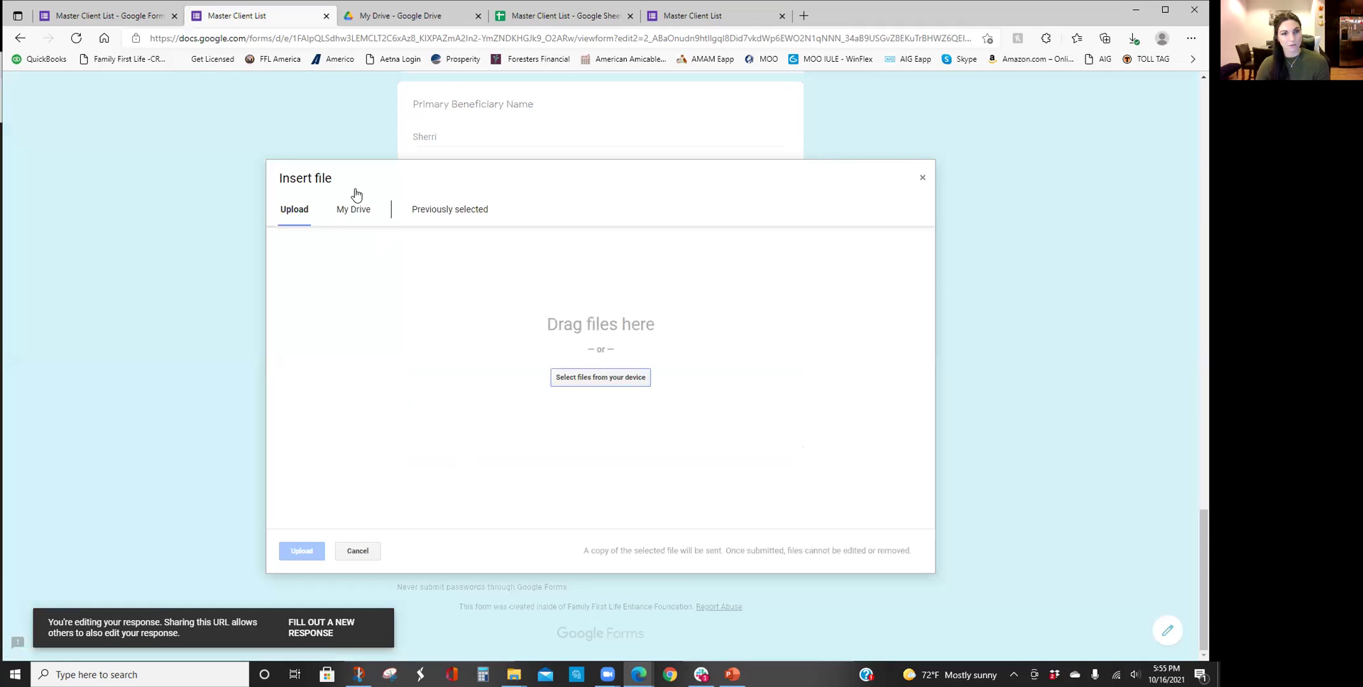
pyautogui.click(360, 211)
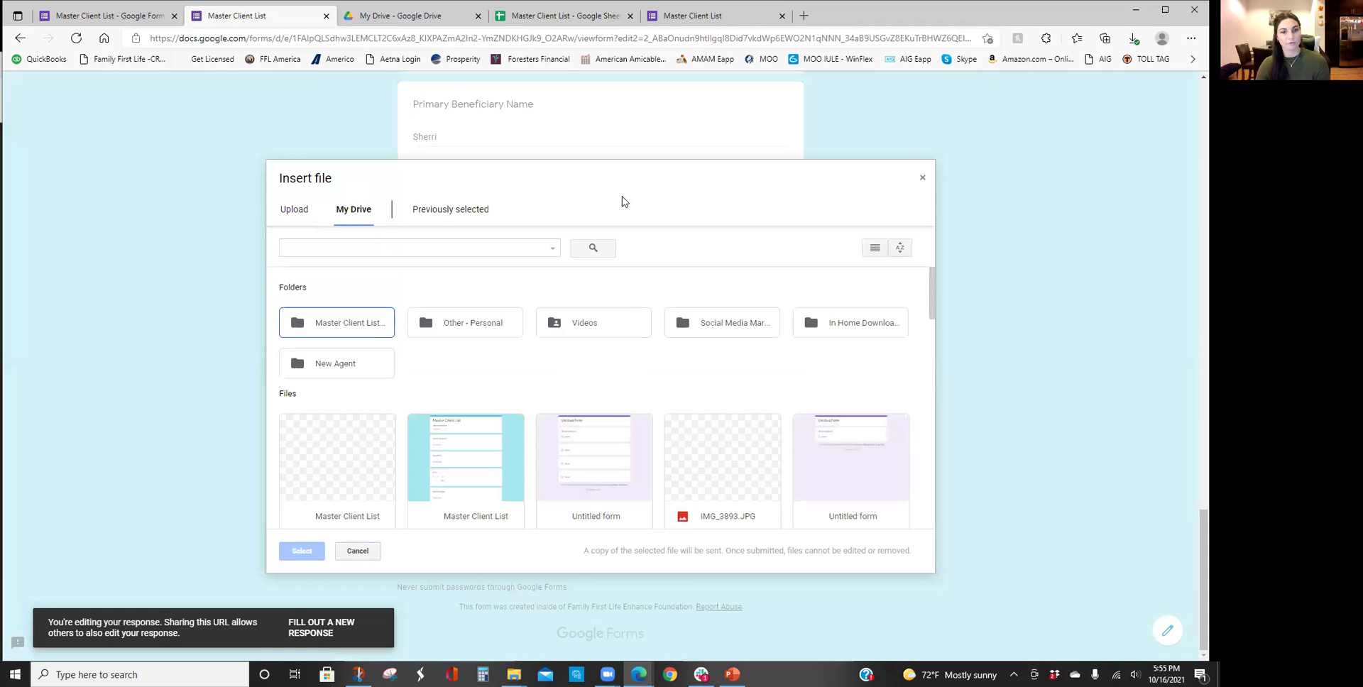
pyautogui.scroll(-2, 473, 418)
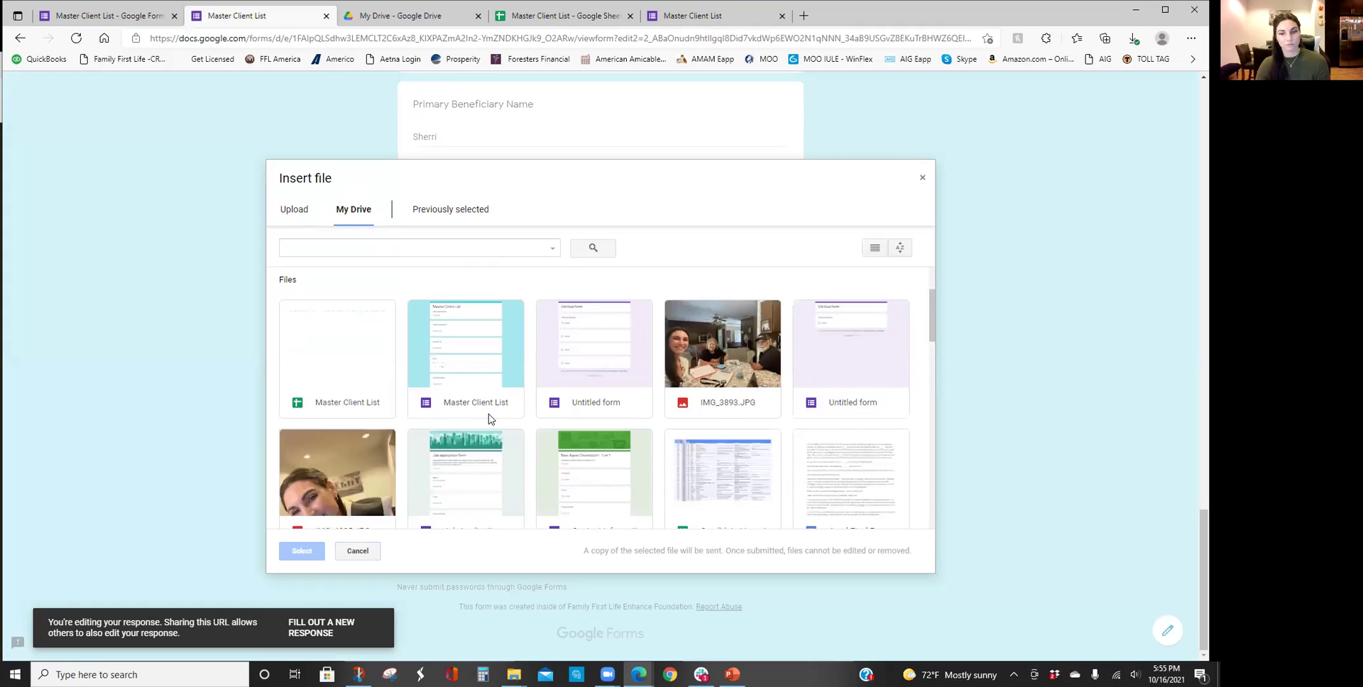
pyautogui.click(323, 480)
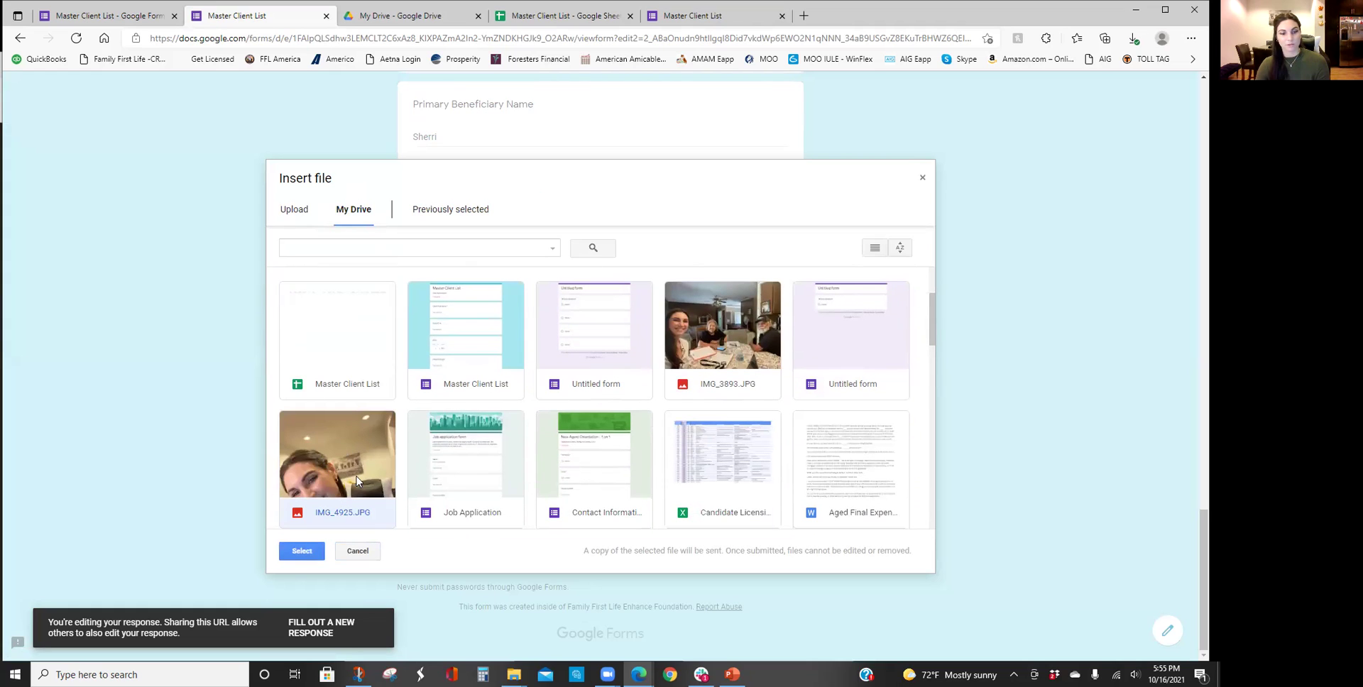
pyautogui.click(302, 550)
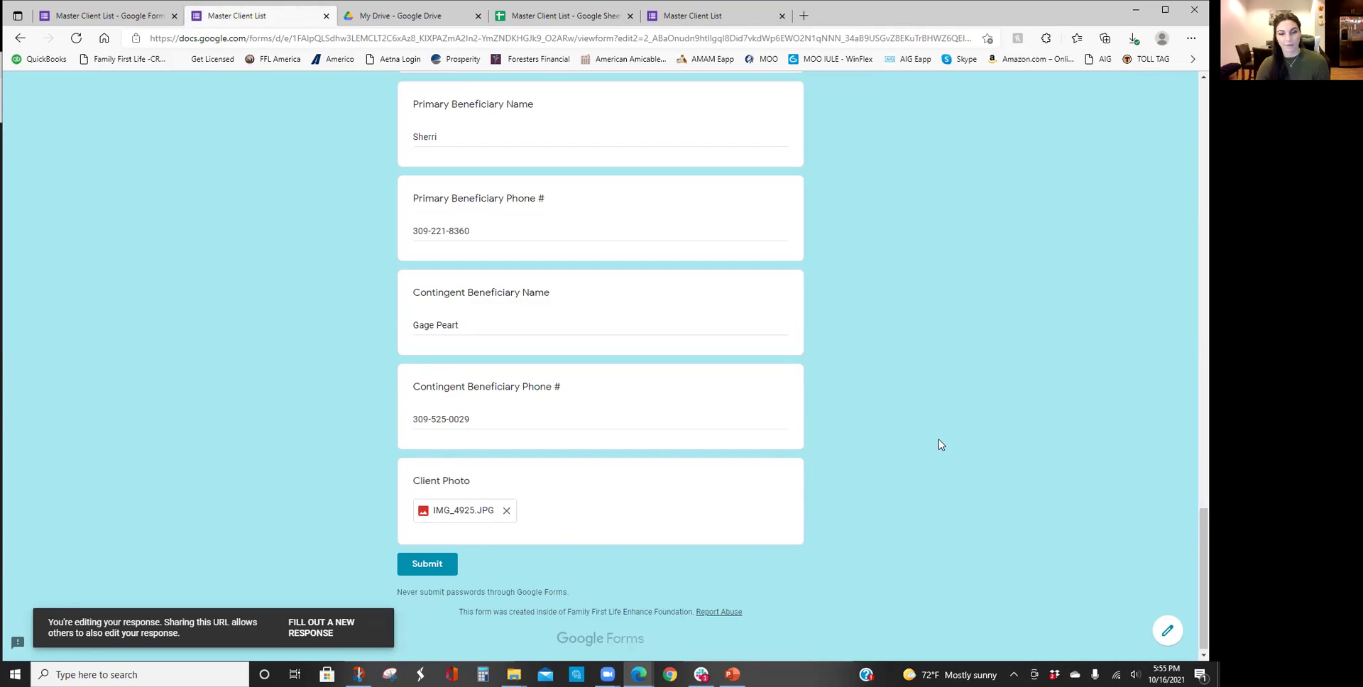
# - Submit the completed client response and start another blank response
pyautogui.click(441, 572)
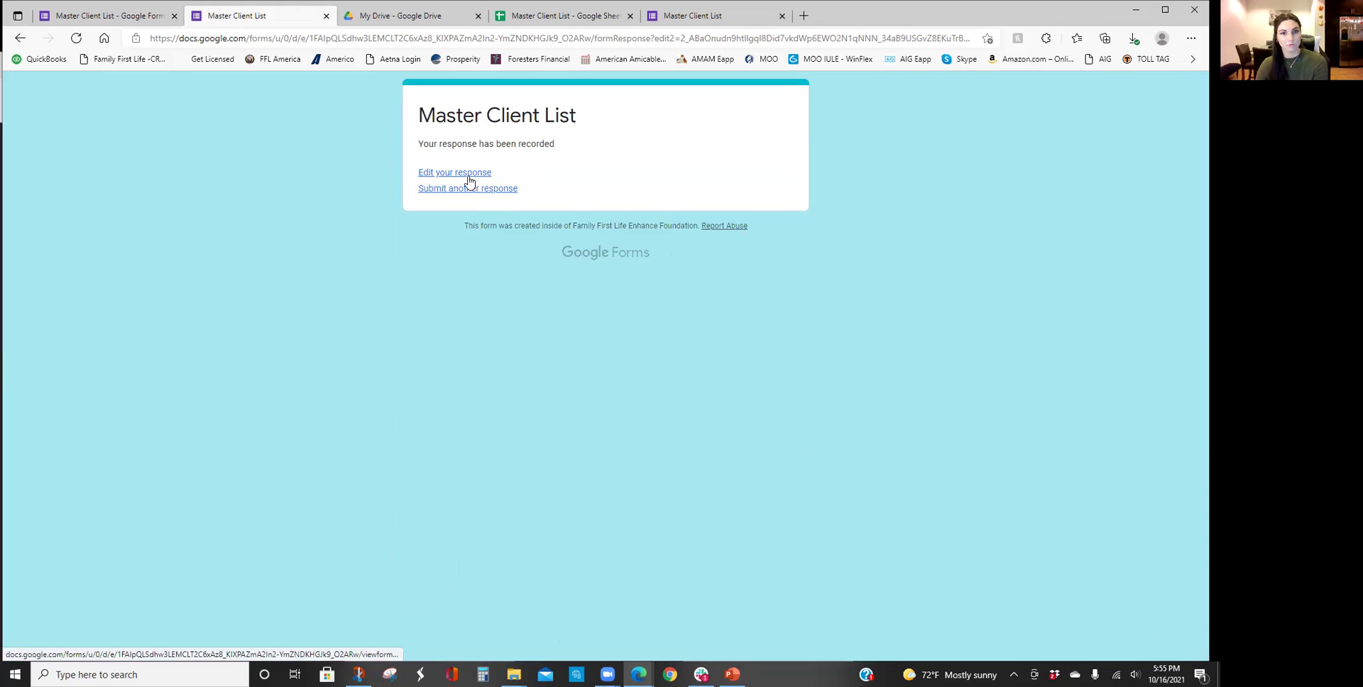
pyautogui.click(490, 188)
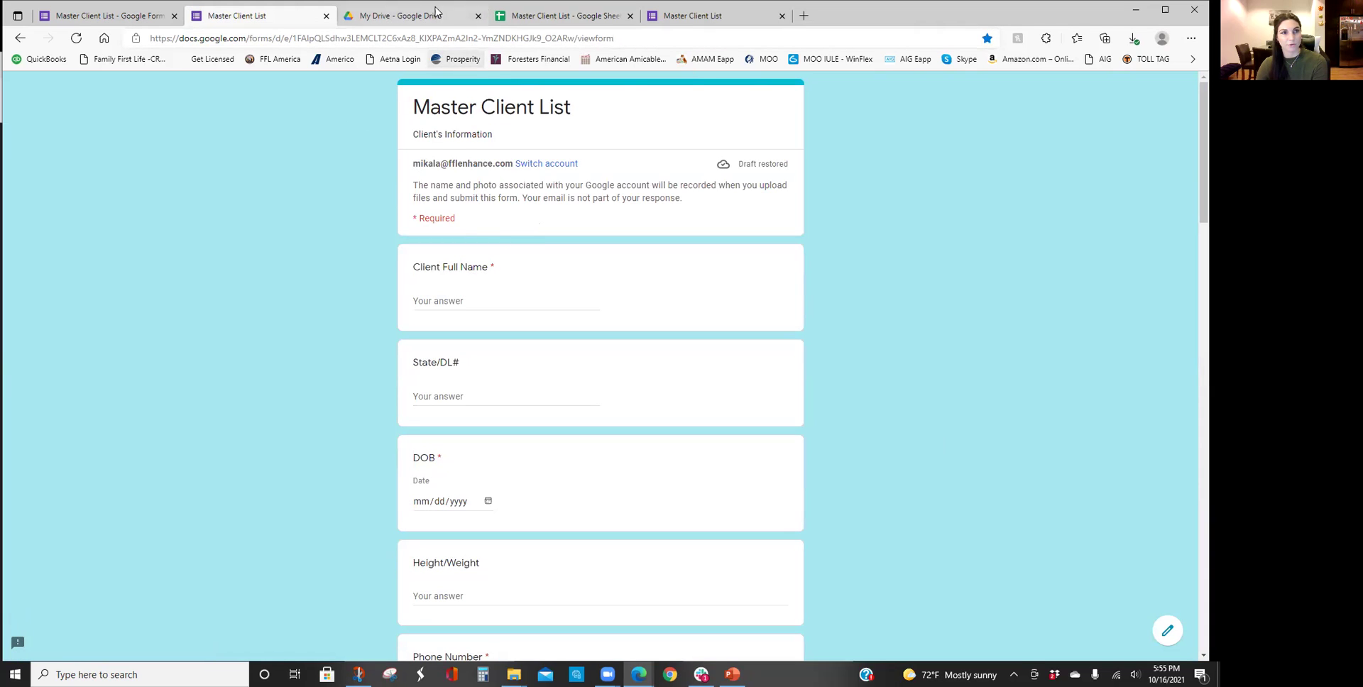
# - Review the form's response summary and response options, and open the linked responses spreadsheet
pyautogui.click(96, 16)
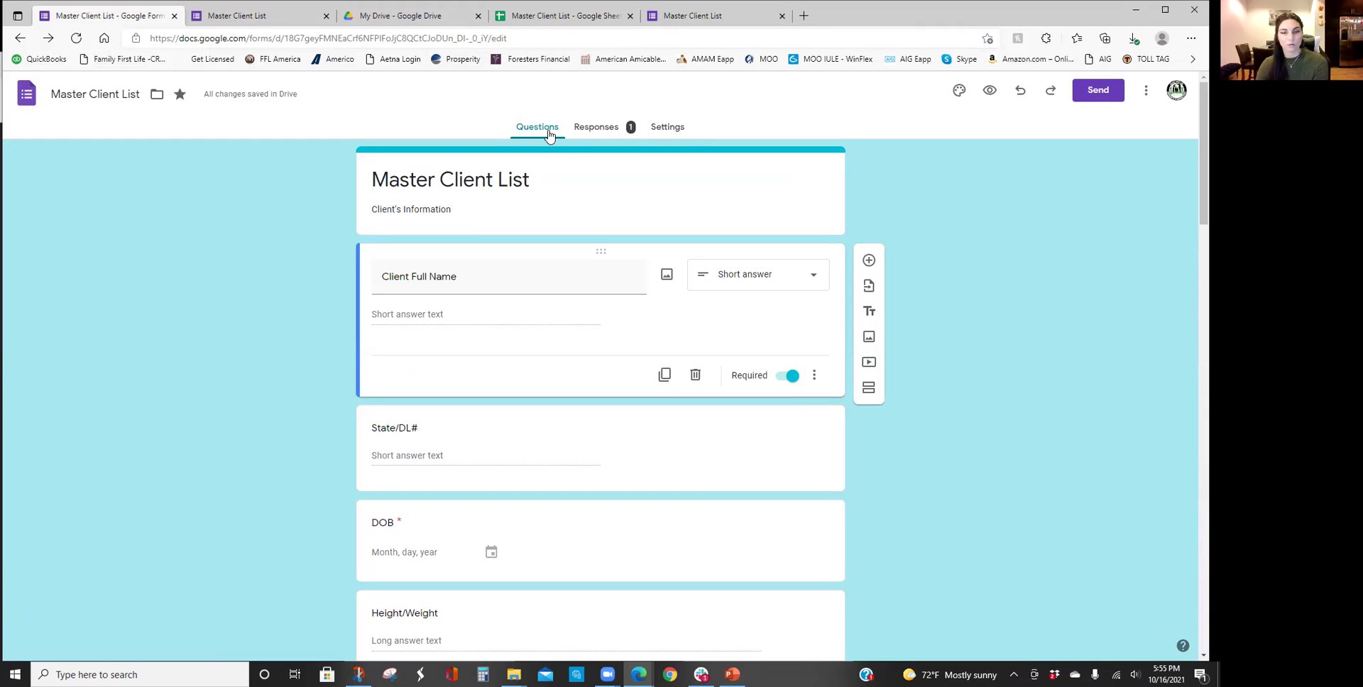
pyautogui.click(595, 127)
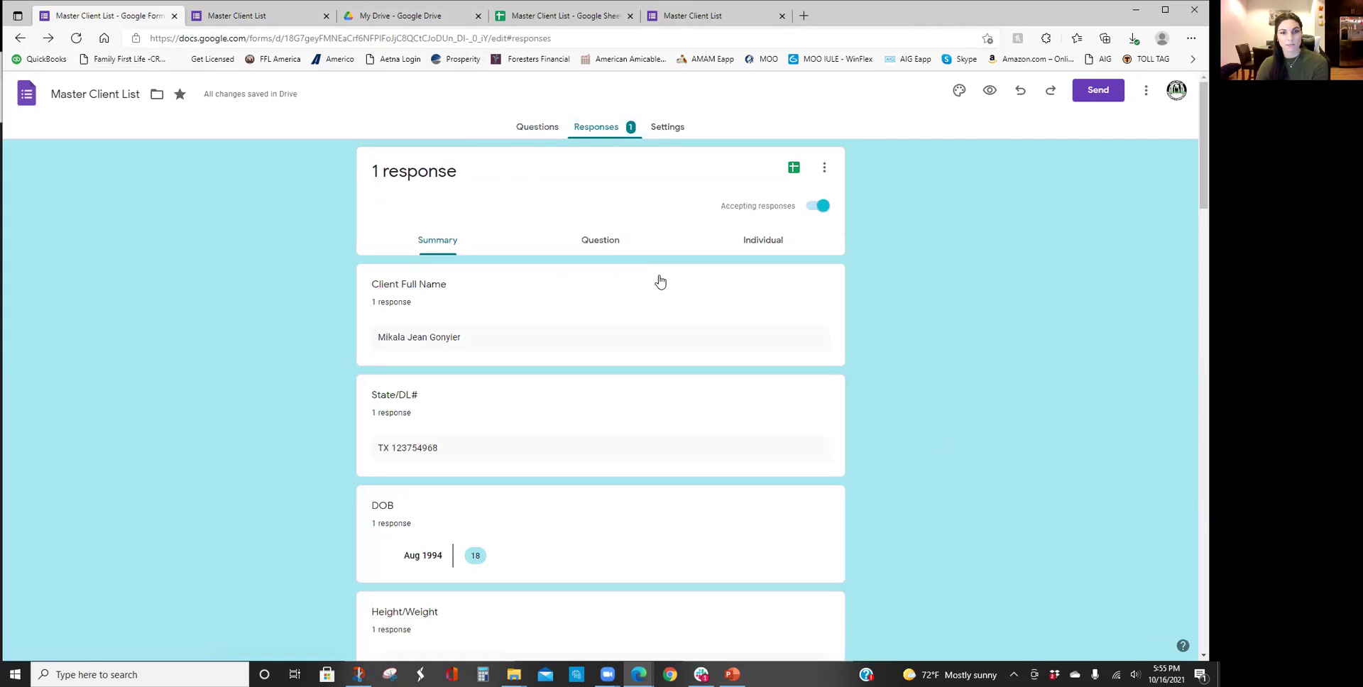
pyautogui.click(824, 169)
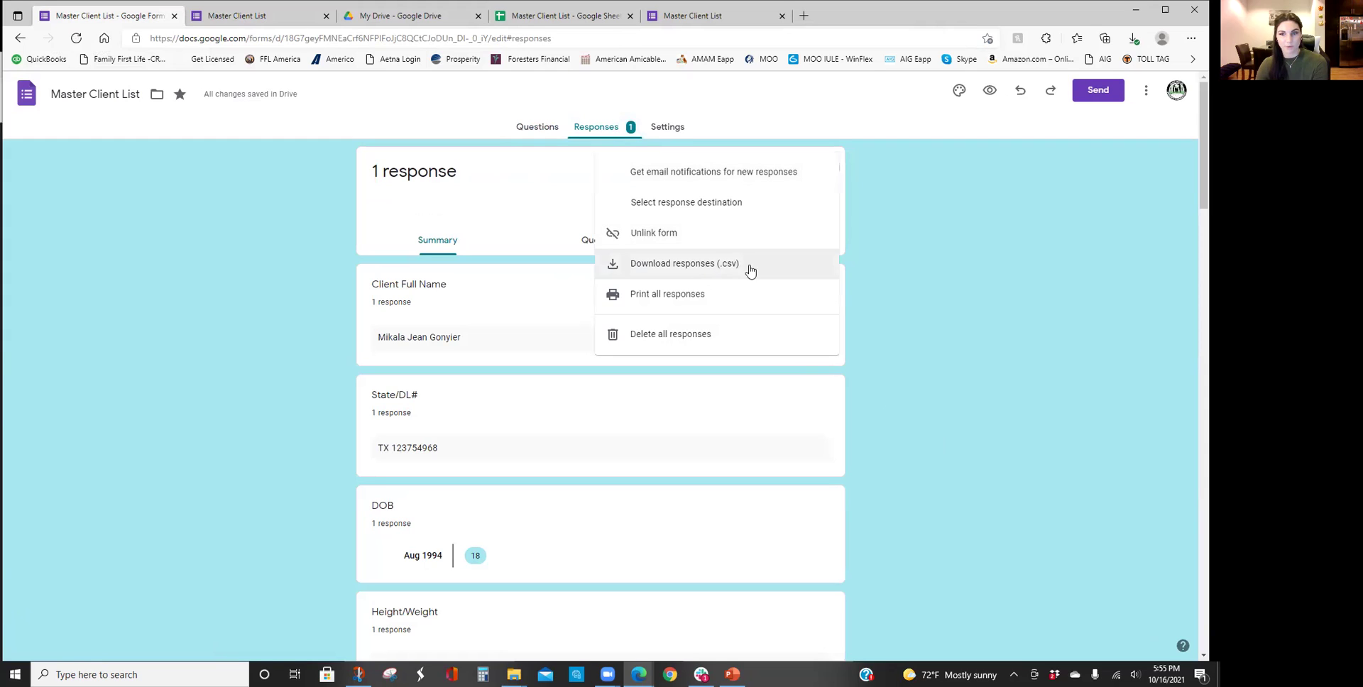
pyautogui.click(895, 162)
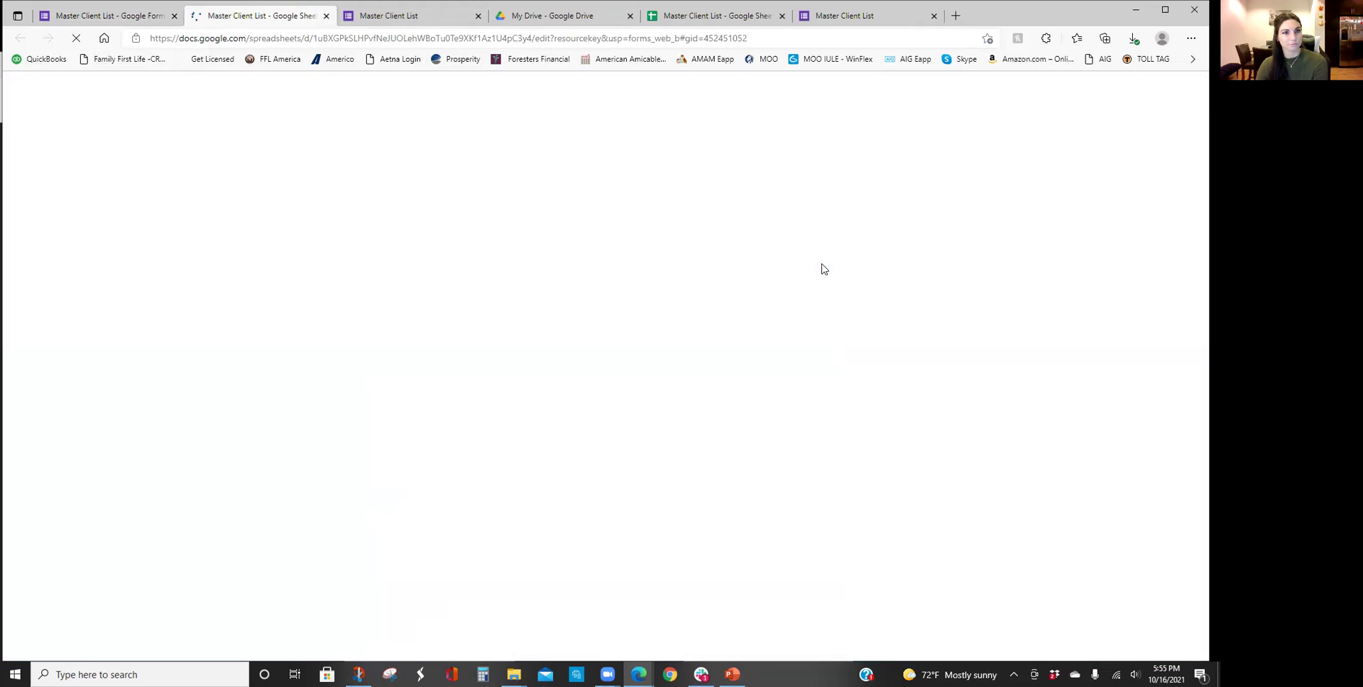
# - Switch to the already open Master Client List spreadsheet and review the submitted response in row 3 across to the beneficiary columns
pyautogui.click(763, 15)
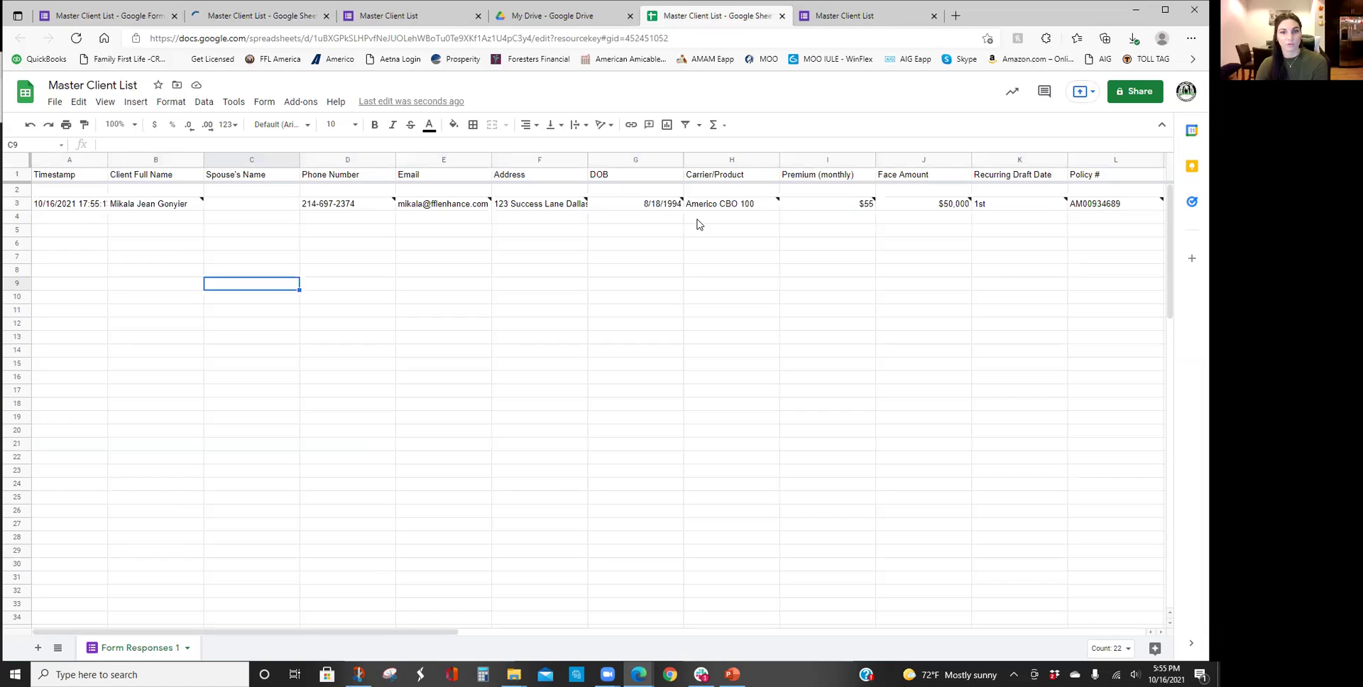
pyautogui.click(17, 204)
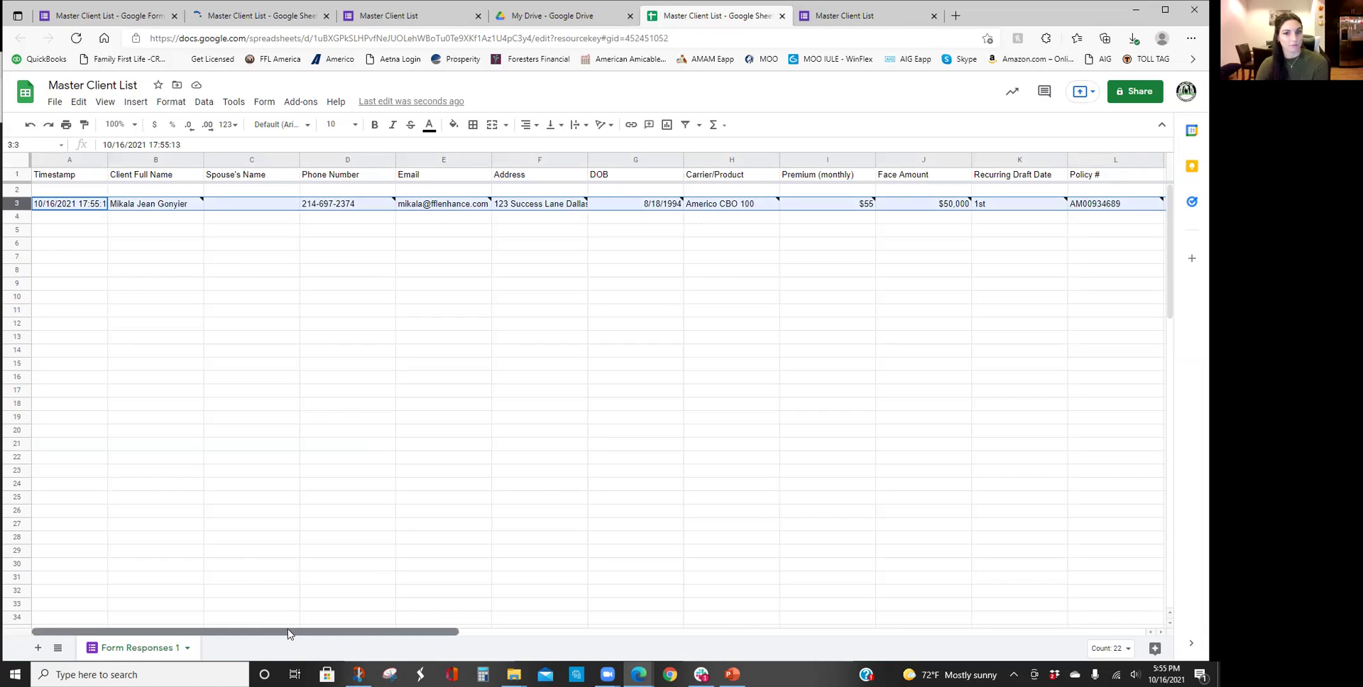
pyautogui.moveTo(288, 634); pyautogui.dragTo(291, 634)
pyautogui.hscroll(5, 291, 633)
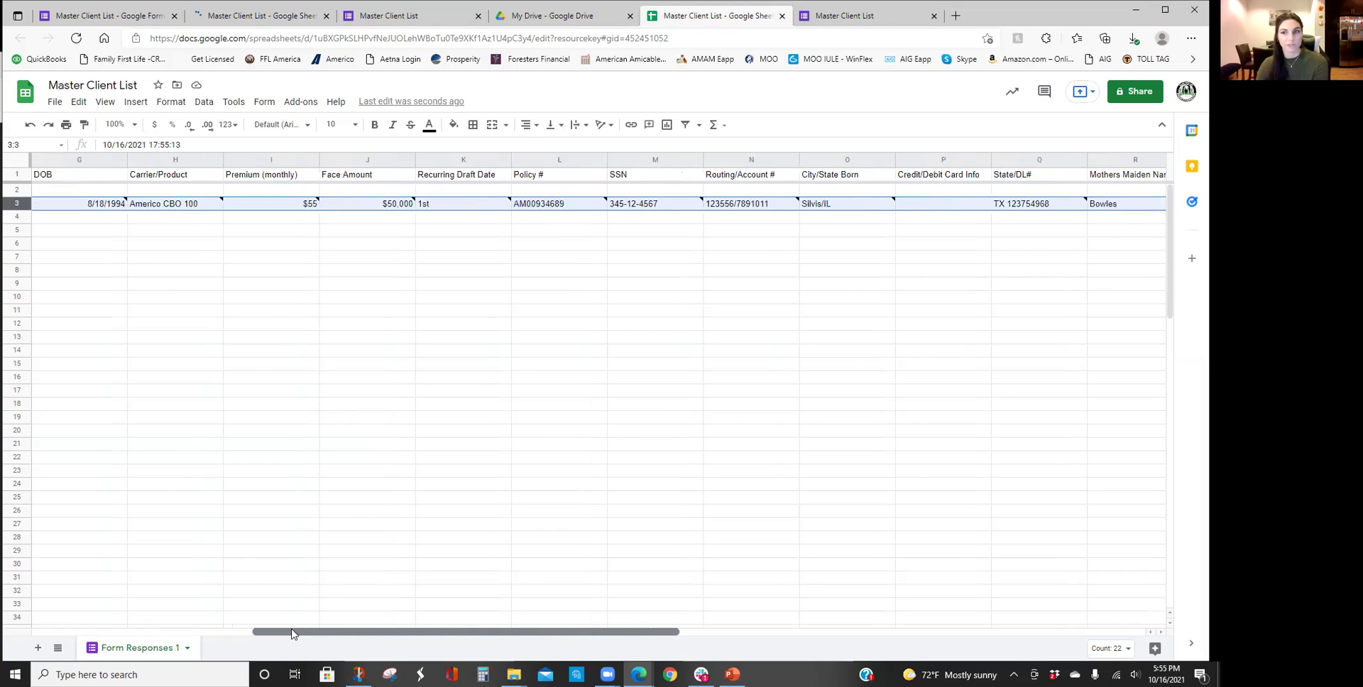
pyautogui.hscroll(2, 291, 634)
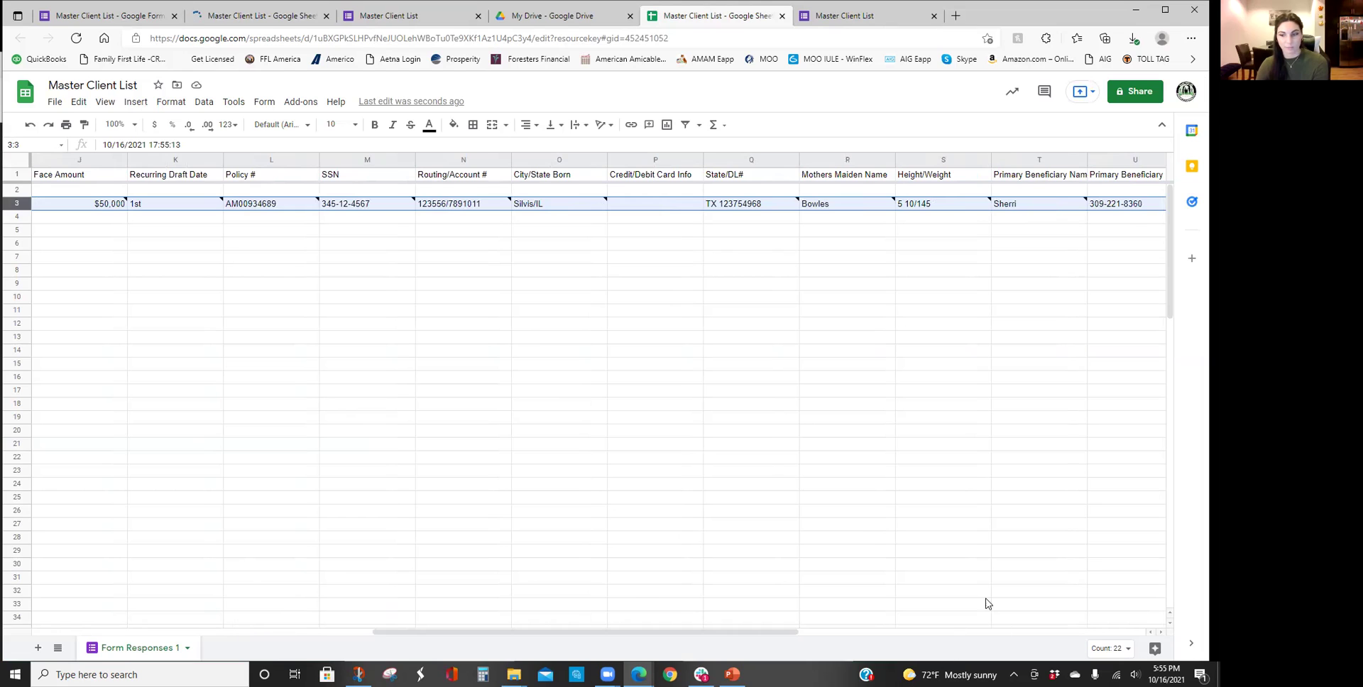
# - Examine the remaining response columns through Client Photo and preview the image linked in row 3
pyautogui.click(805, 245)
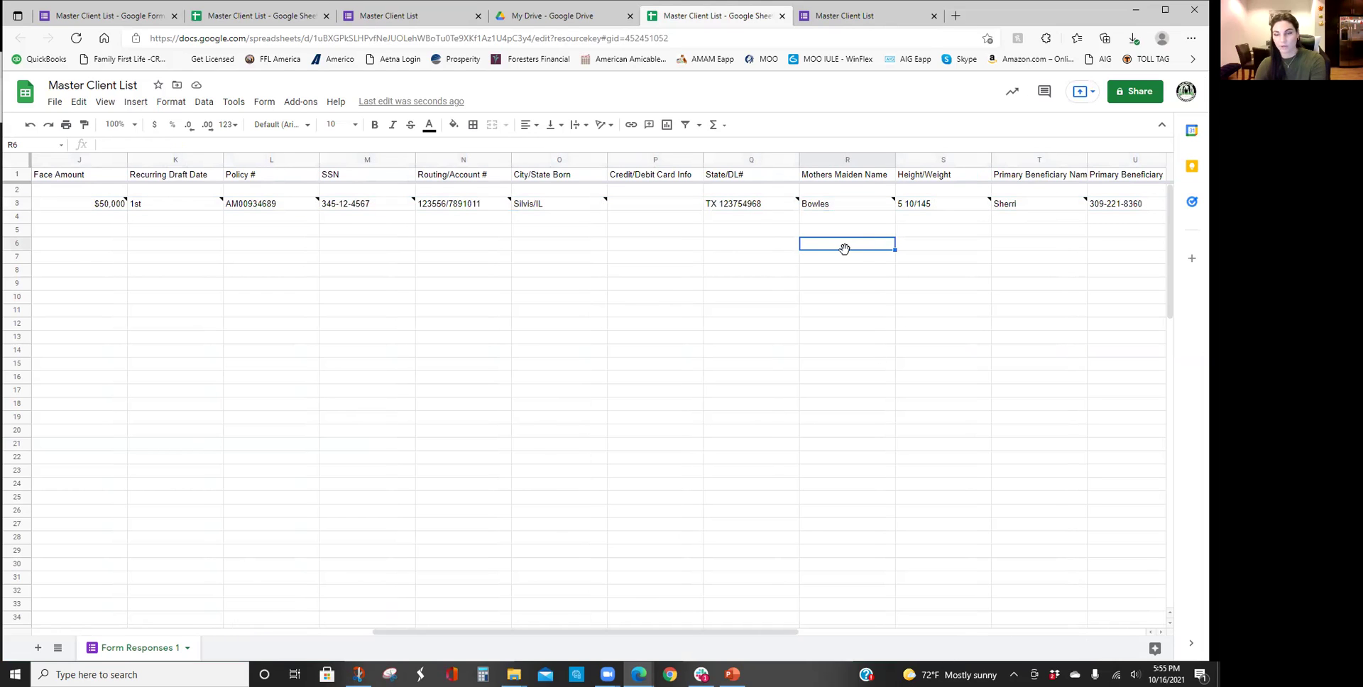
pyautogui.click(903, 243)
pyautogui.press('Right')
pyautogui.press('Right')
pyautogui.press('Right')
pyautogui.press('Right')
pyautogui.press('Right')
pyautogui.press('Right')
pyautogui.press('Right')
pyautogui.press('Right')
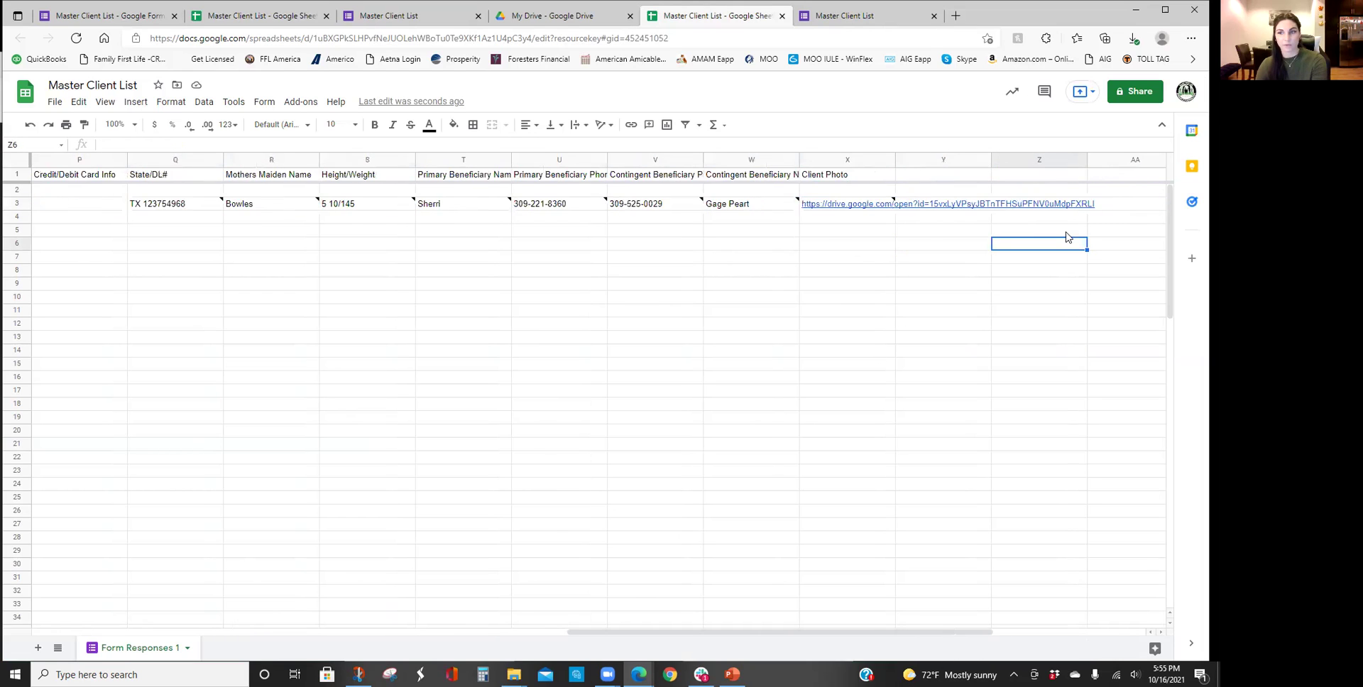
pyautogui.press('Right')
pyautogui.press('Left')
pyautogui.press('Left')
pyautogui.press('Left')
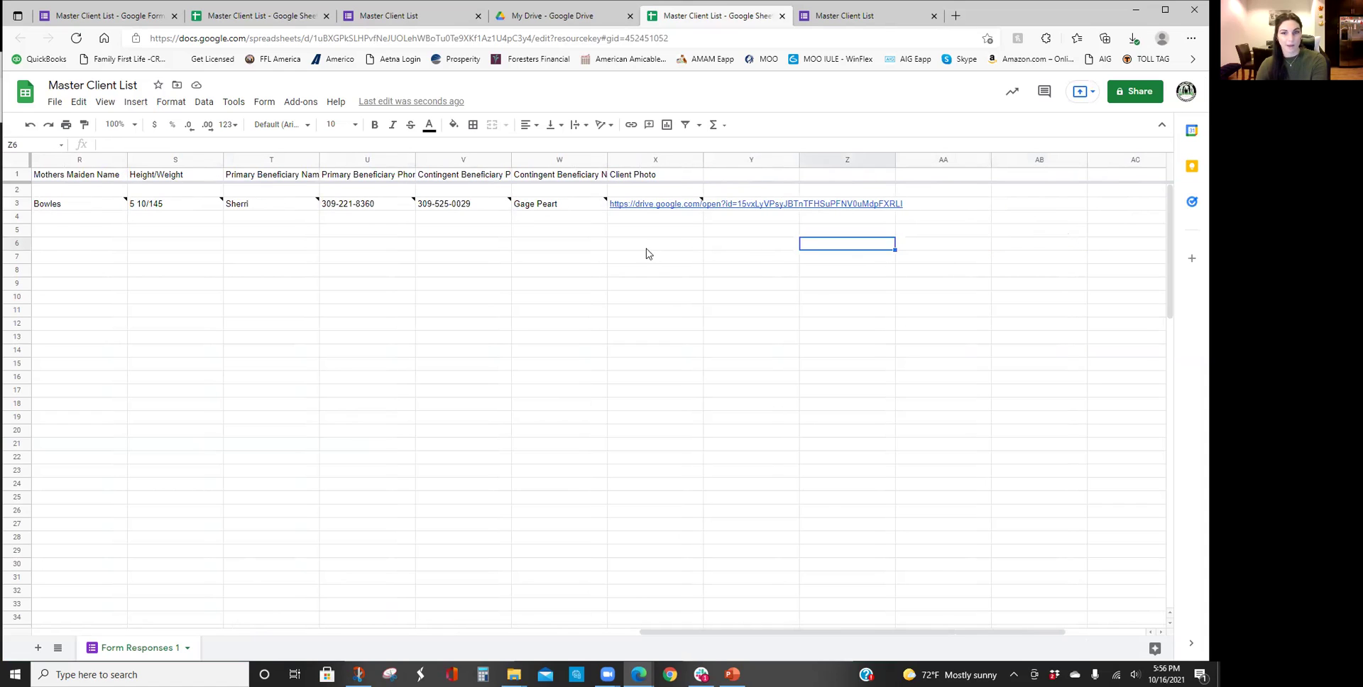
pyautogui.moveTo(657, 209)
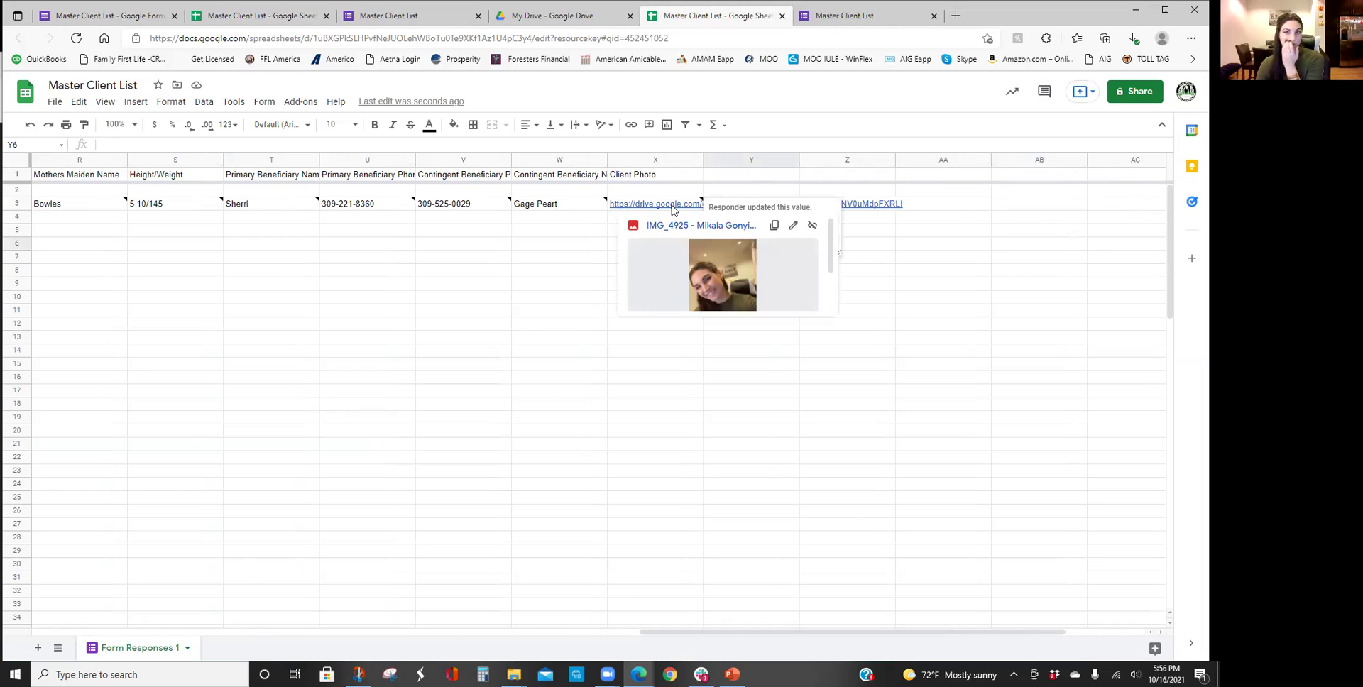
# - Go back across the response columns to Timestamp and review the client's basic details
pyautogui.press('Left')
pyautogui.press('Left')
pyautogui.press('Left')
pyautogui.press('Left')
pyautogui.press('Left')
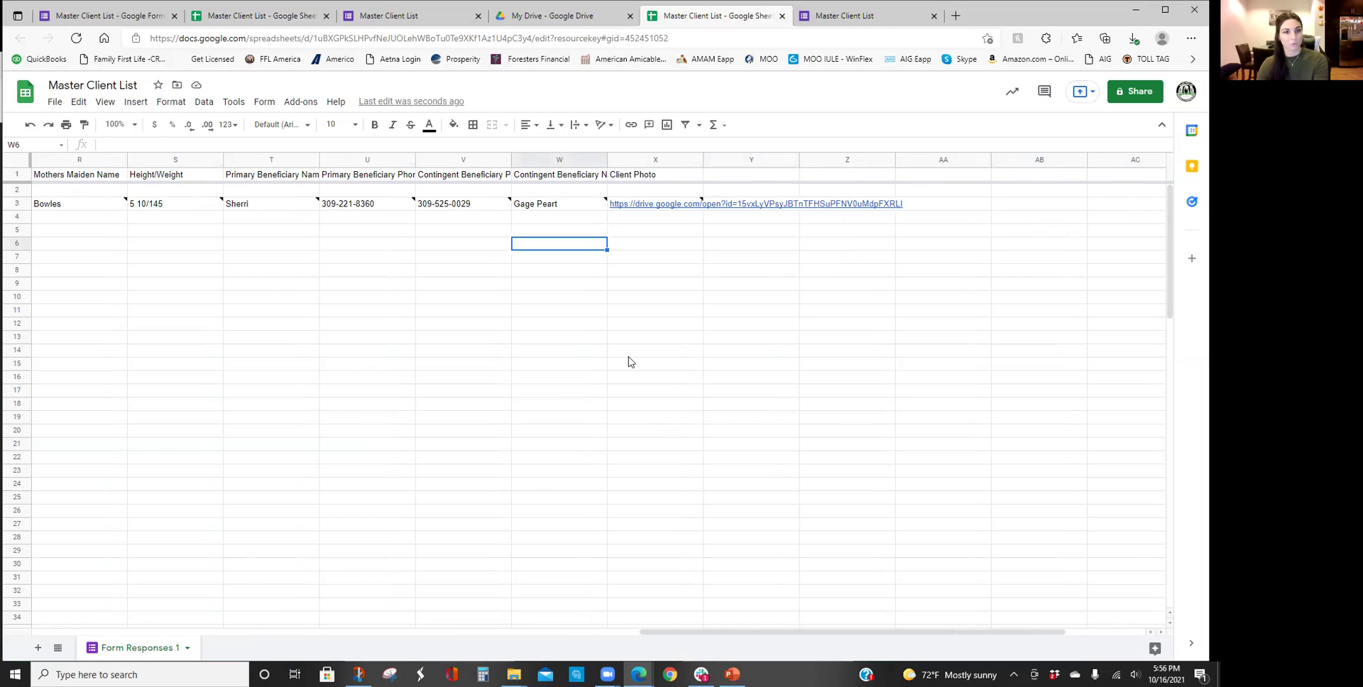
pyautogui.press('Left')
pyautogui.press('Left')
pyautogui.press('Left')
pyautogui.press('Left')
pyautogui.press('Left')
pyautogui.press('Left')
pyautogui.press('Left')
pyautogui.press('Left')
pyautogui.press('Left')
pyautogui.press('Left')
pyautogui.press('Left')
pyautogui.press('Left')
pyautogui.press('Left')
pyautogui.press('Left')
pyautogui.press('Left')
pyautogui.press('Left')
pyautogui.press('Left')
pyautogui.press('Left')
pyautogui.press('Left')
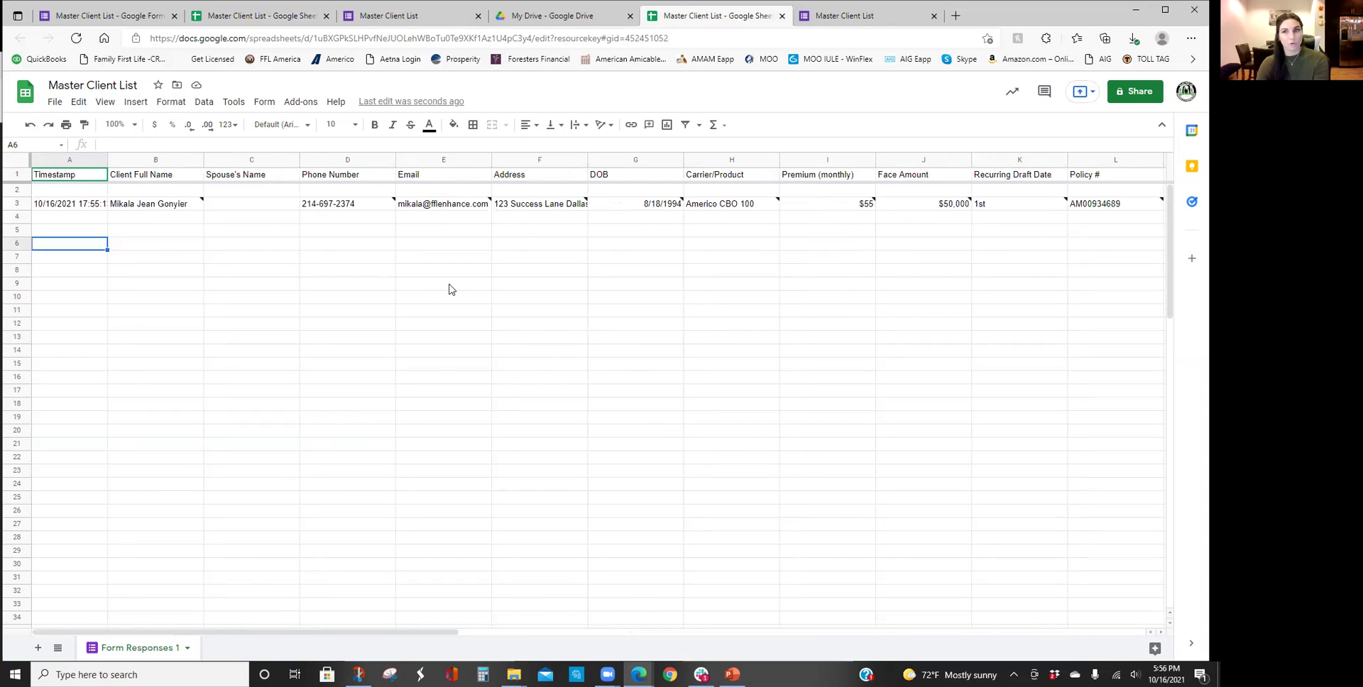
pyautogui.click(345, 261)
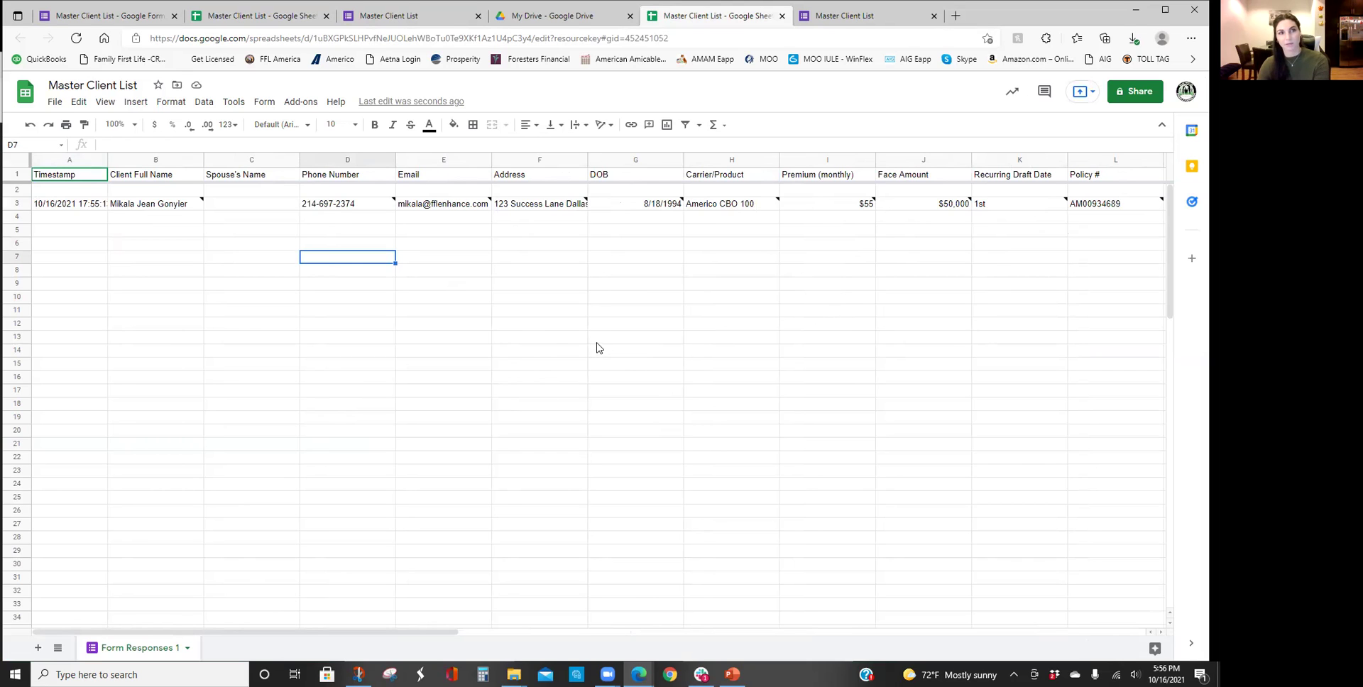
# - Open the Master Client List spreadsheet from the suggested files in My Drive and return to the responses sheet opened from the form
pyautogui.click(569, 18)
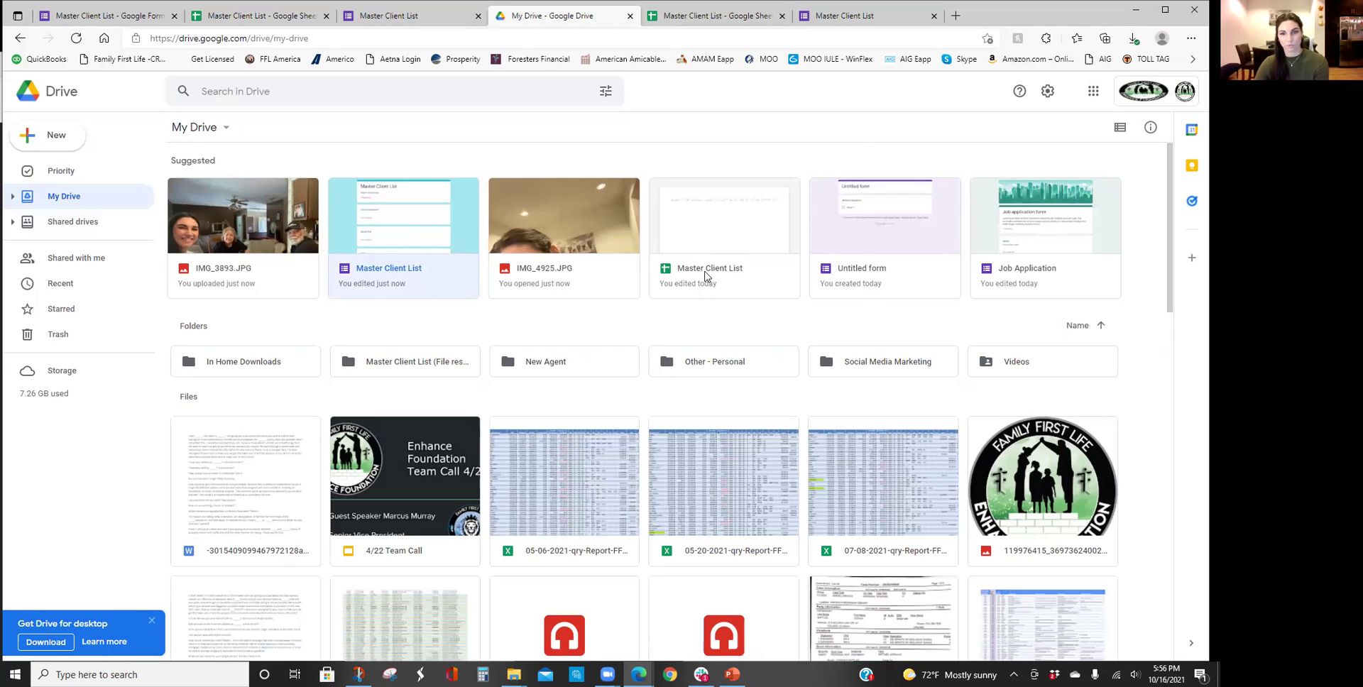
pyautogui.click(724, 275)
pyautogui.doubleClick(719, 284)
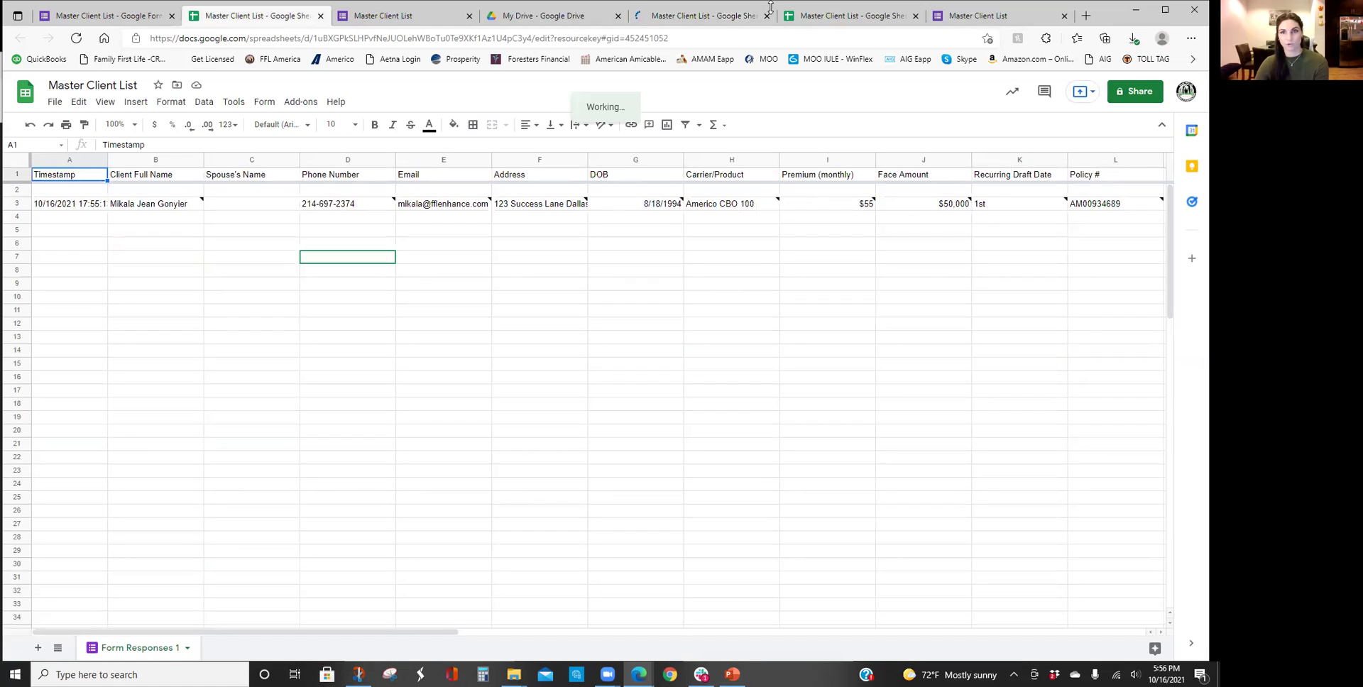
pyautogui.click(278, 8)
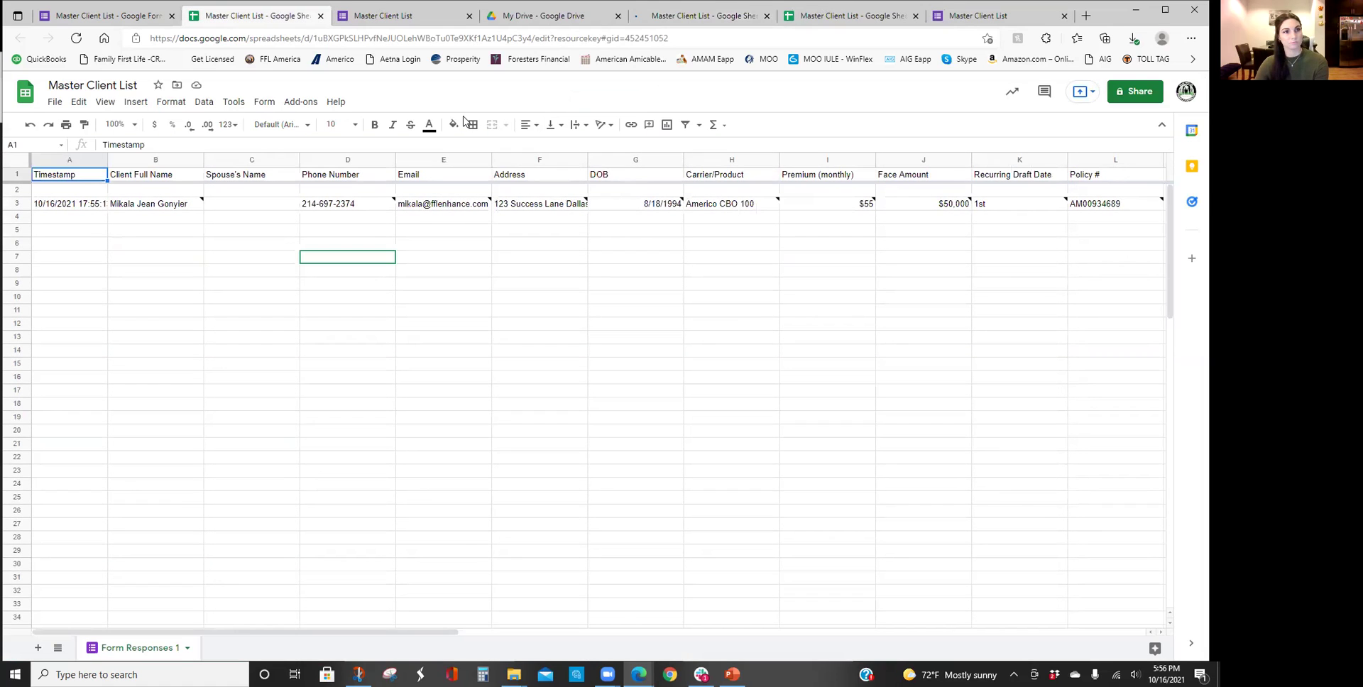